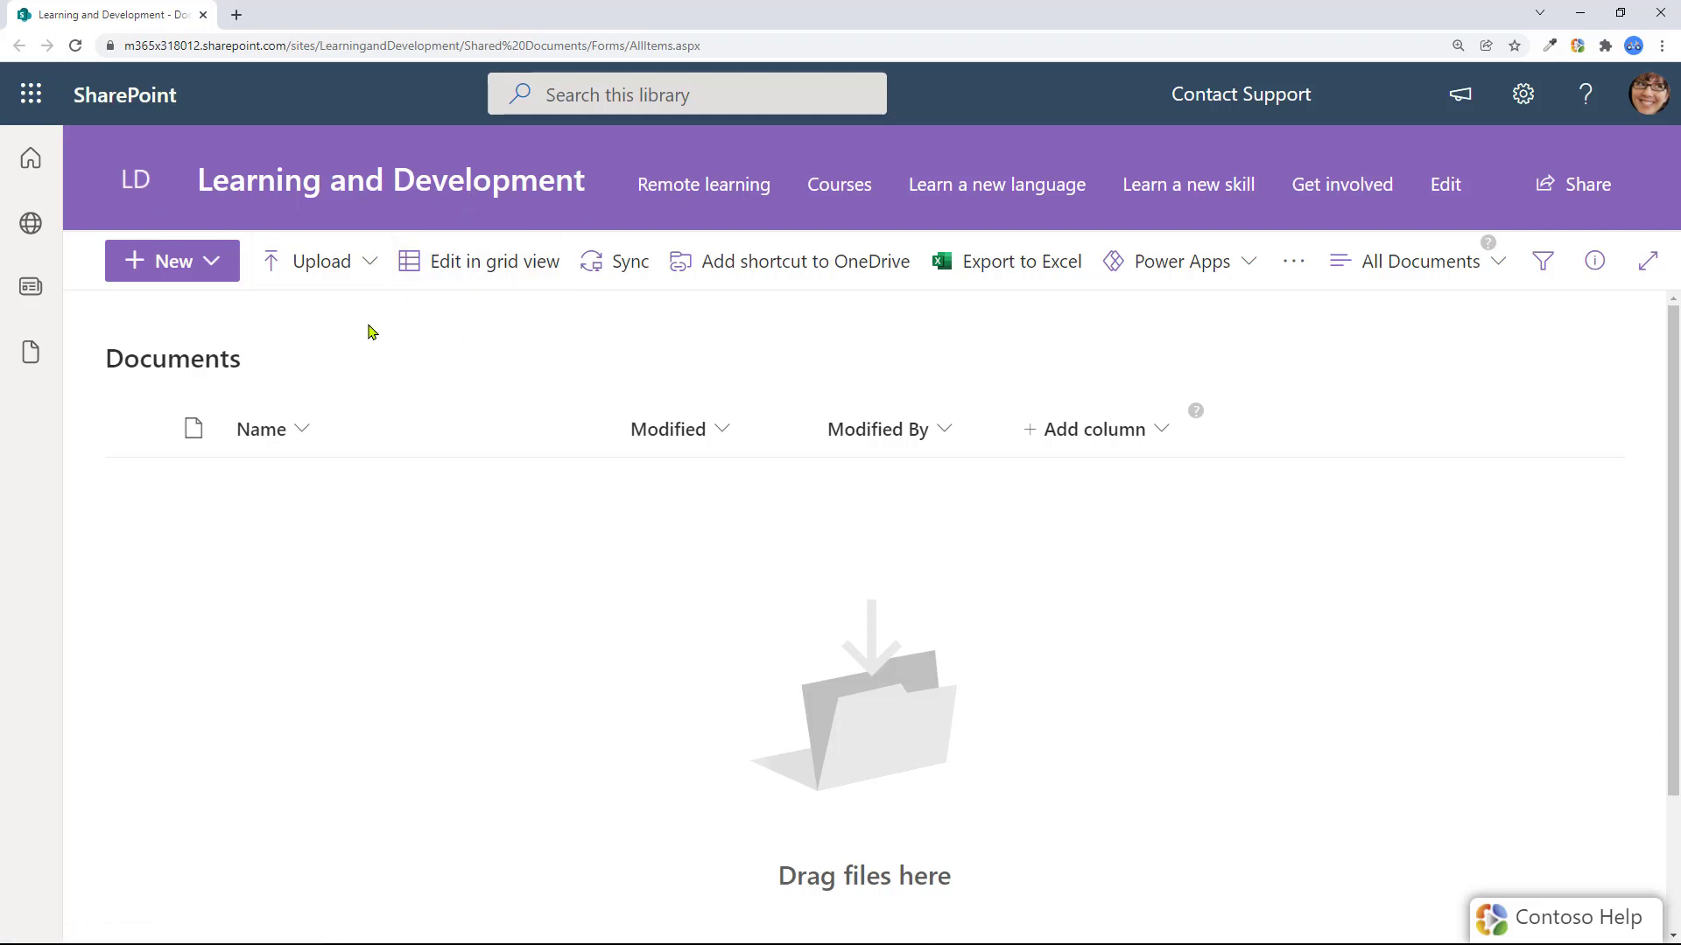
Create a new folder named 'Training Content' in the Documents library
left_click(210, 260)
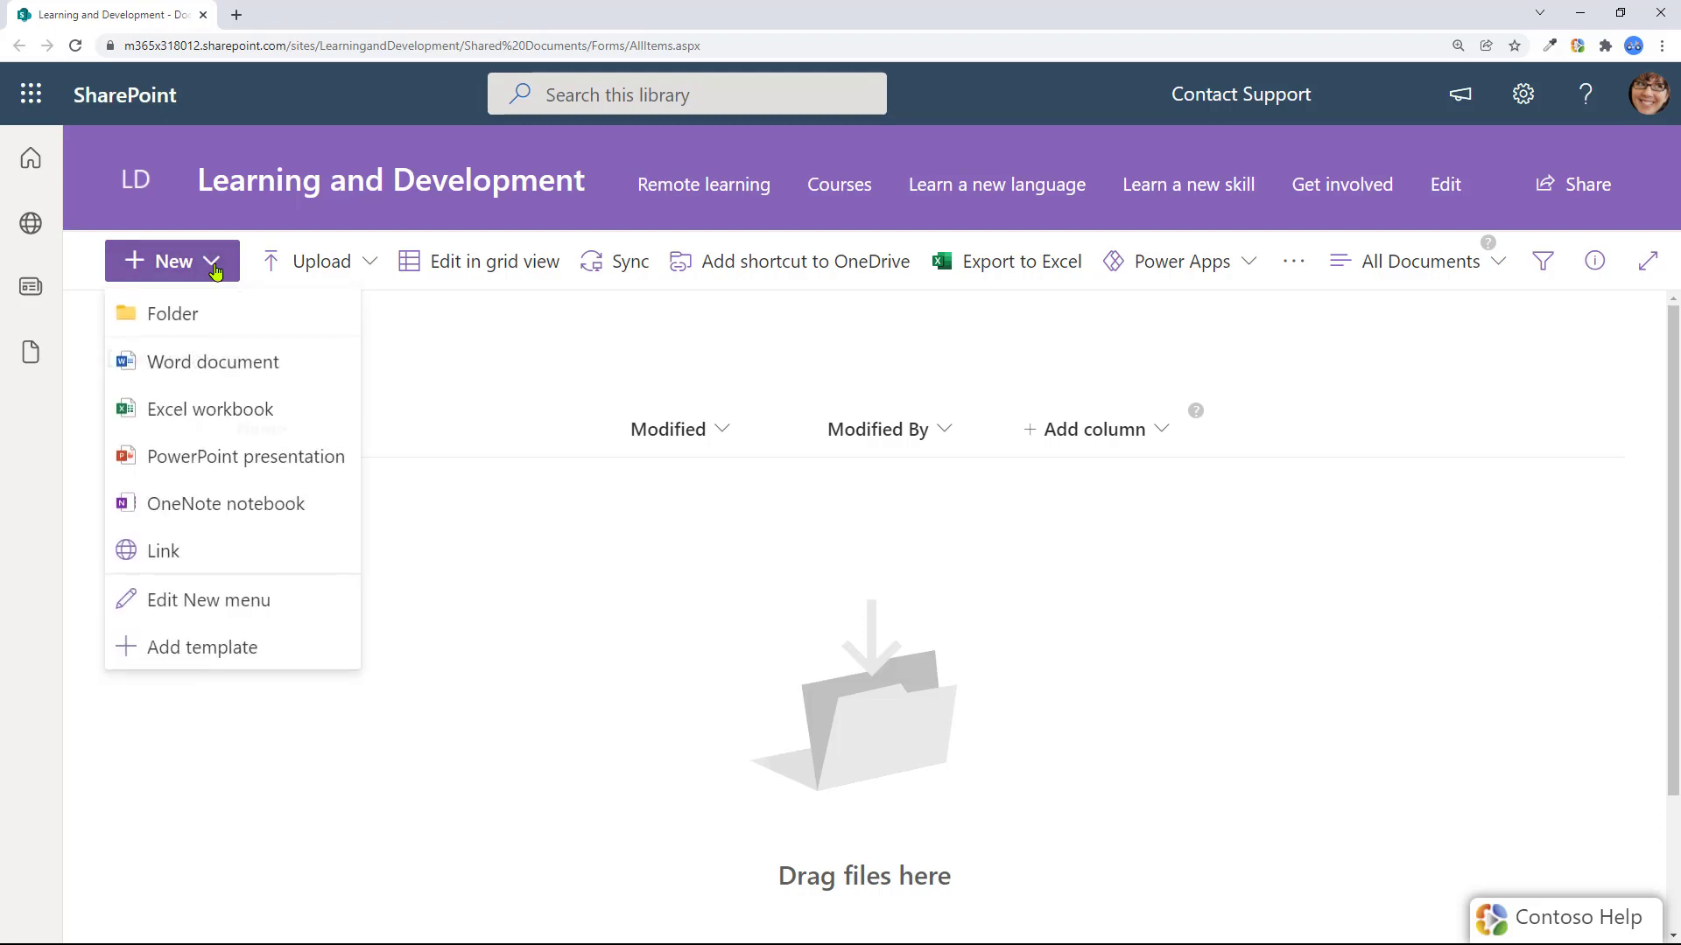
left_click(193, 319)
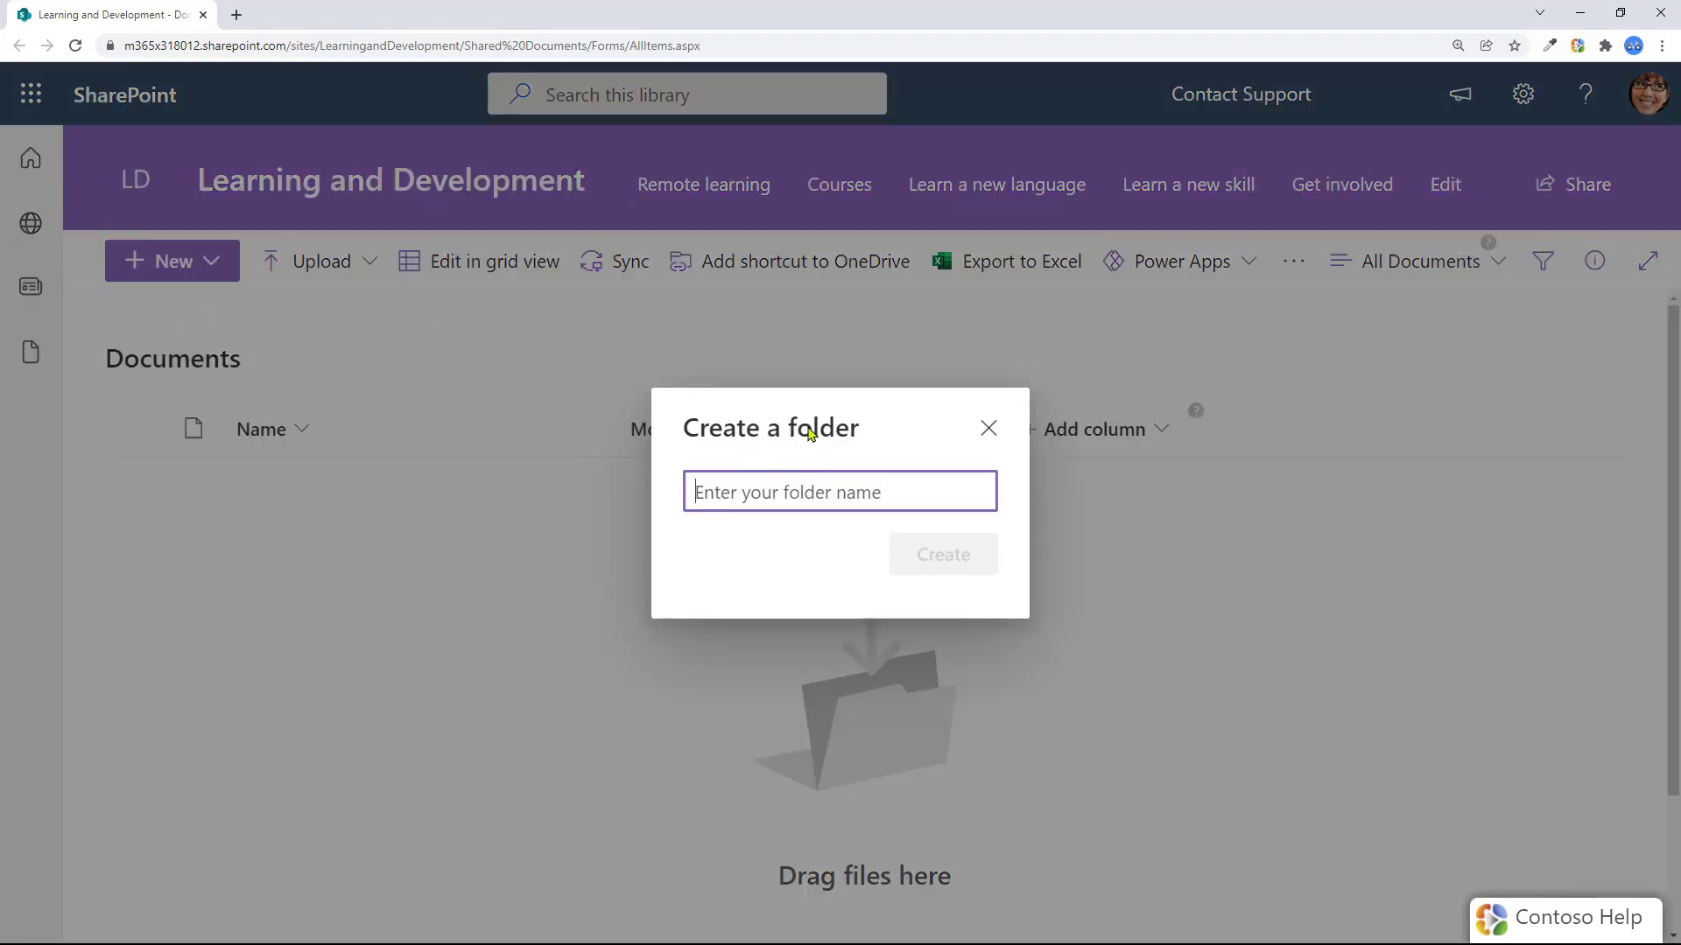
type("Training Content")
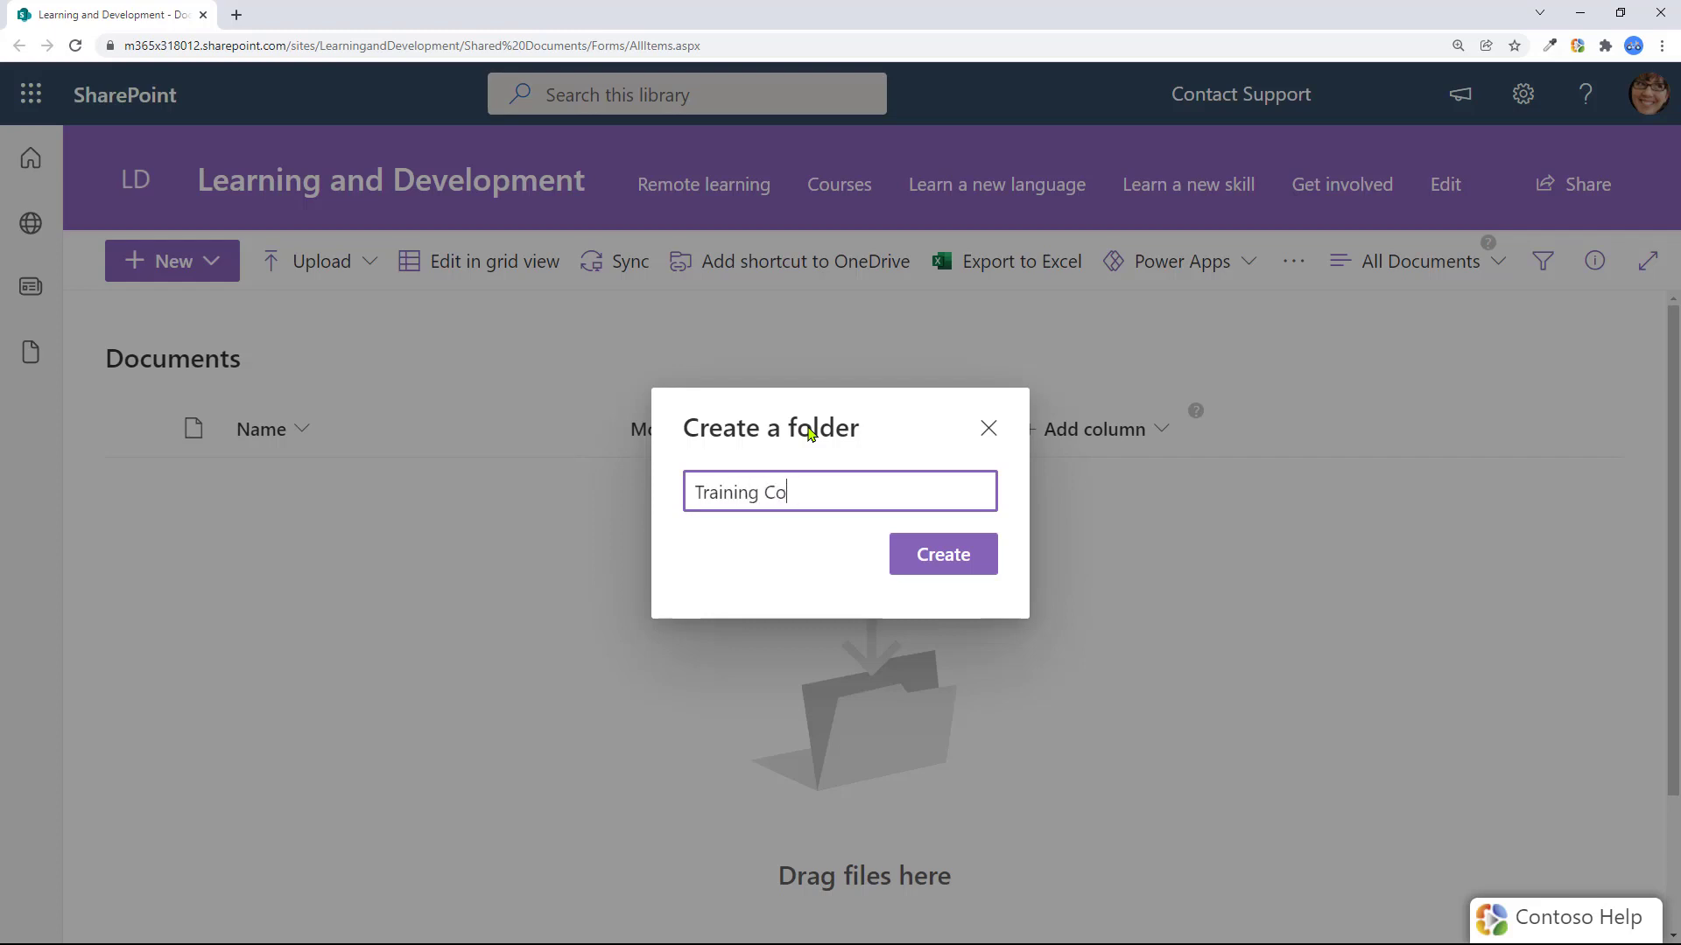
left_click(931, 552)
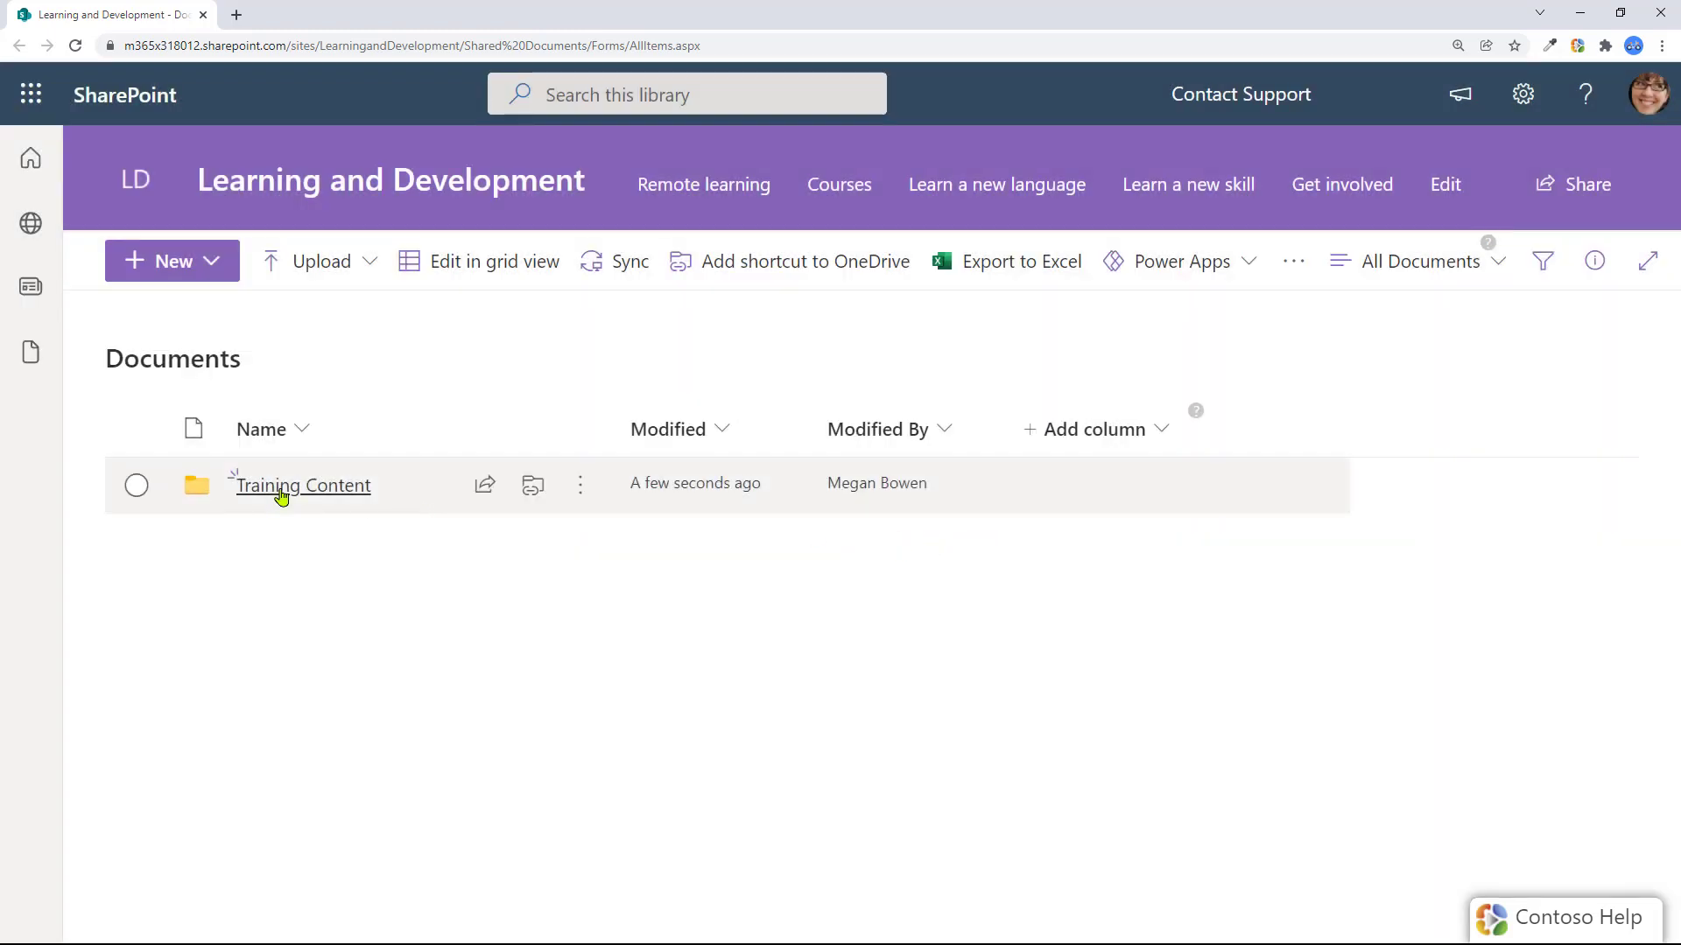
Open Training Content and upload eight files, including Financial data.xlsx and VisualSP Premium.mp4
left_click(333, 489)
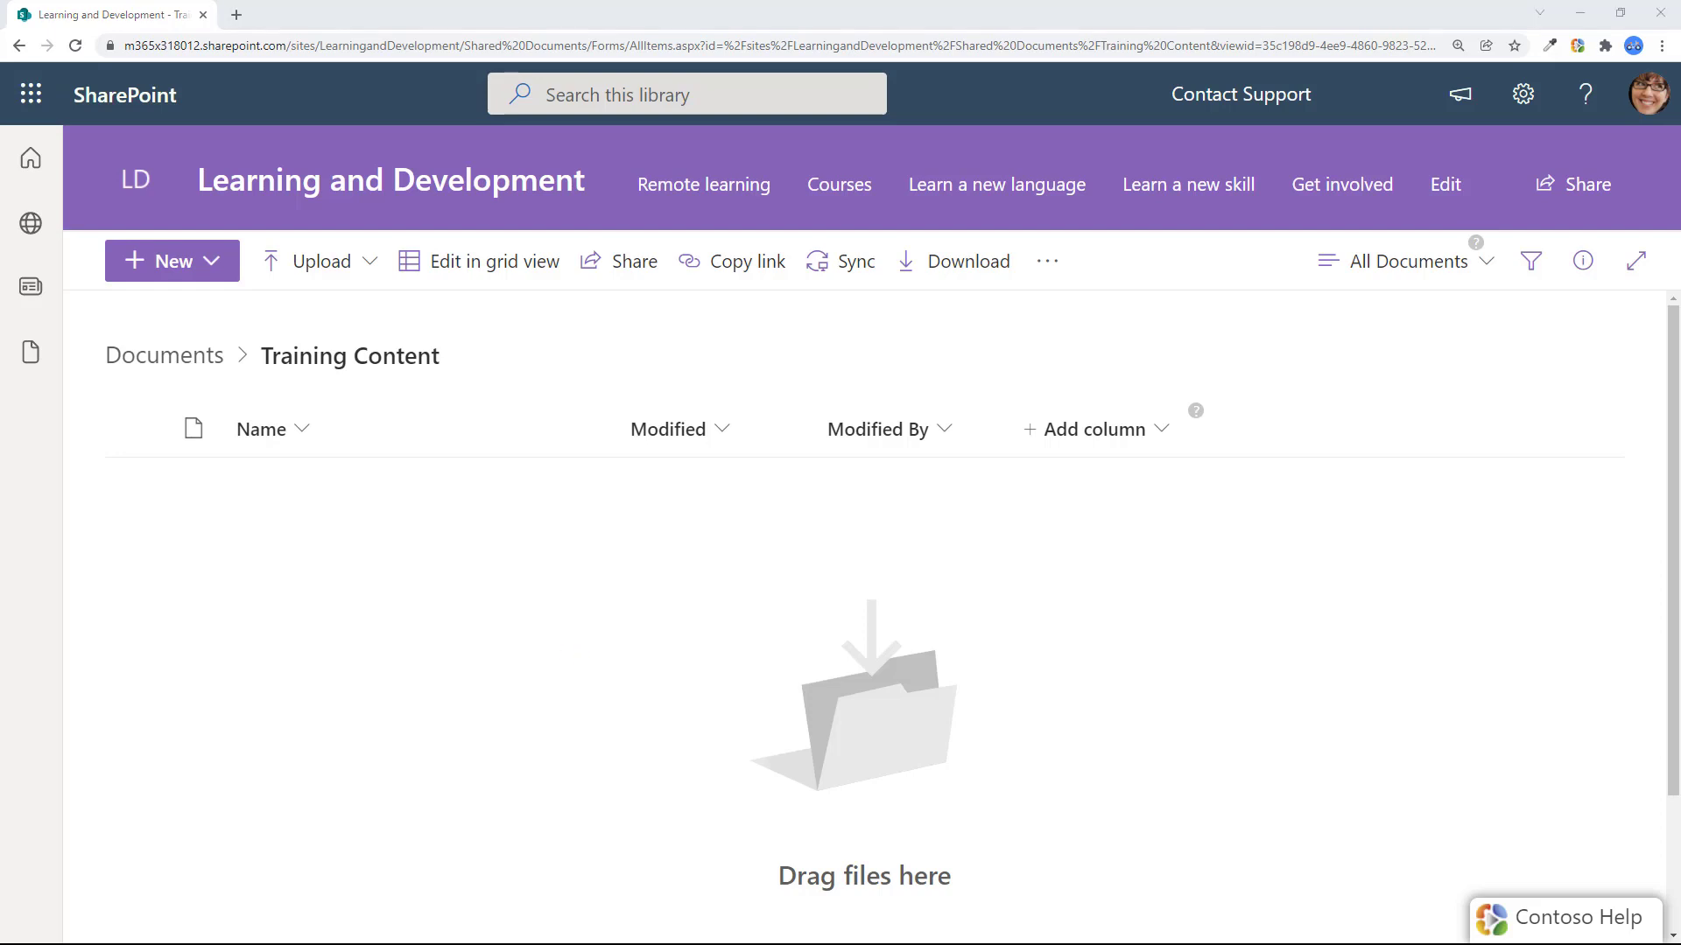
left_click_drag(399, 656, 684, 591)
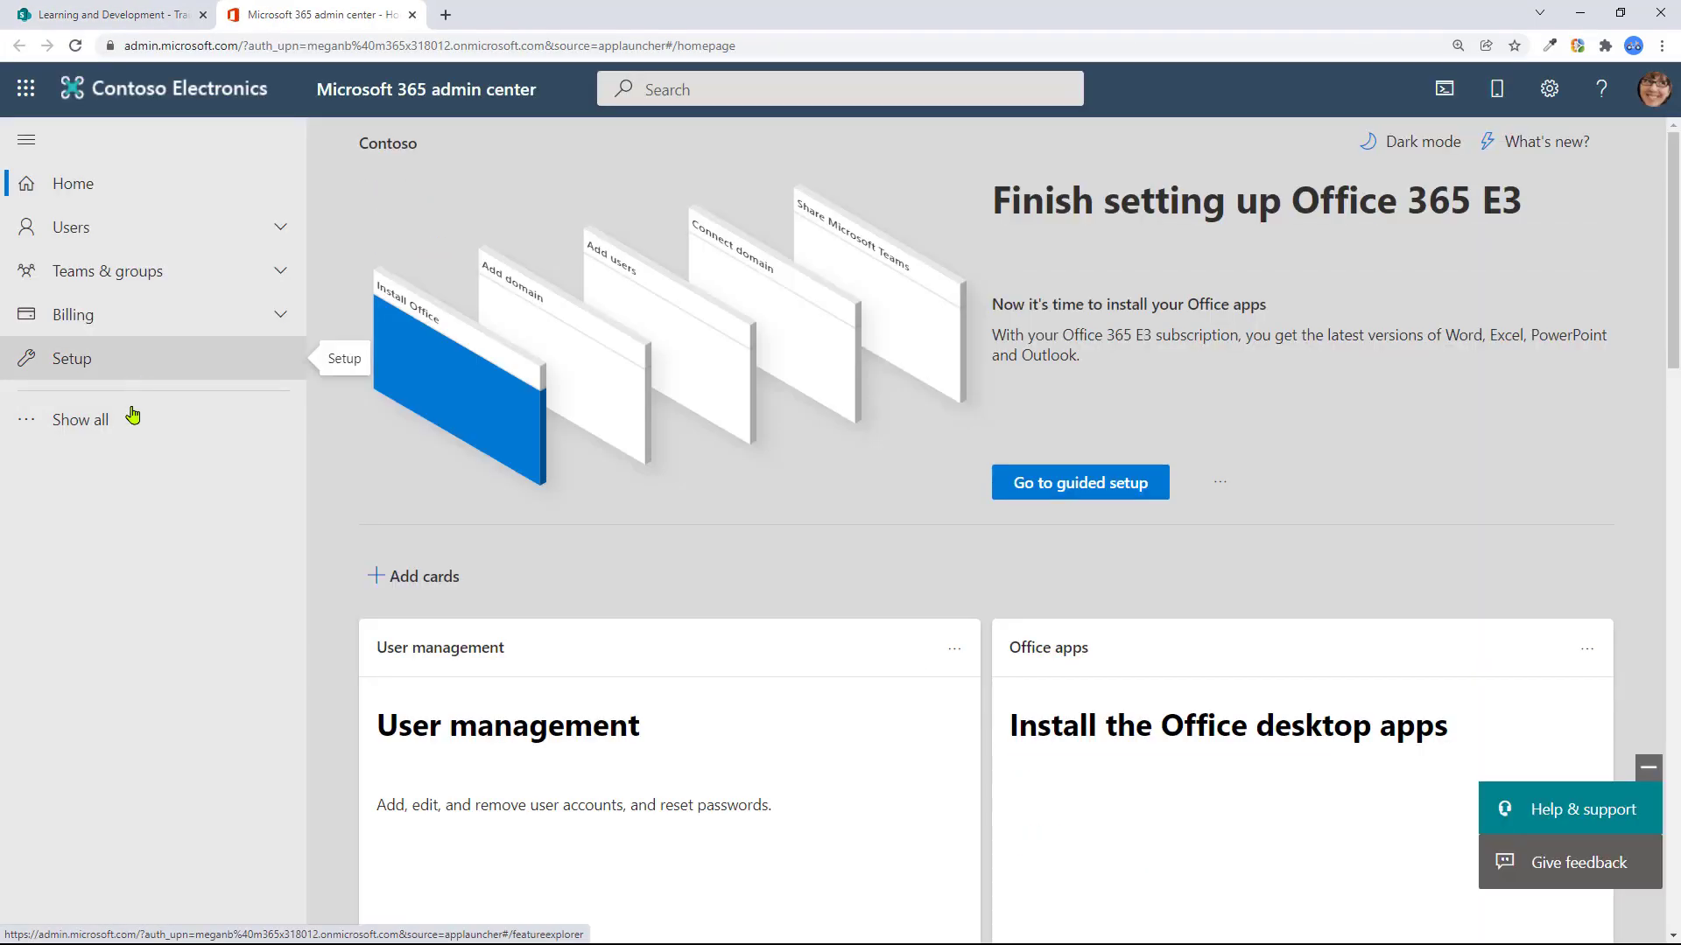
Pin Settings in the admin navigation, open Org settings, and scroll the Services list to Viva Learning
left_click(131, 415)
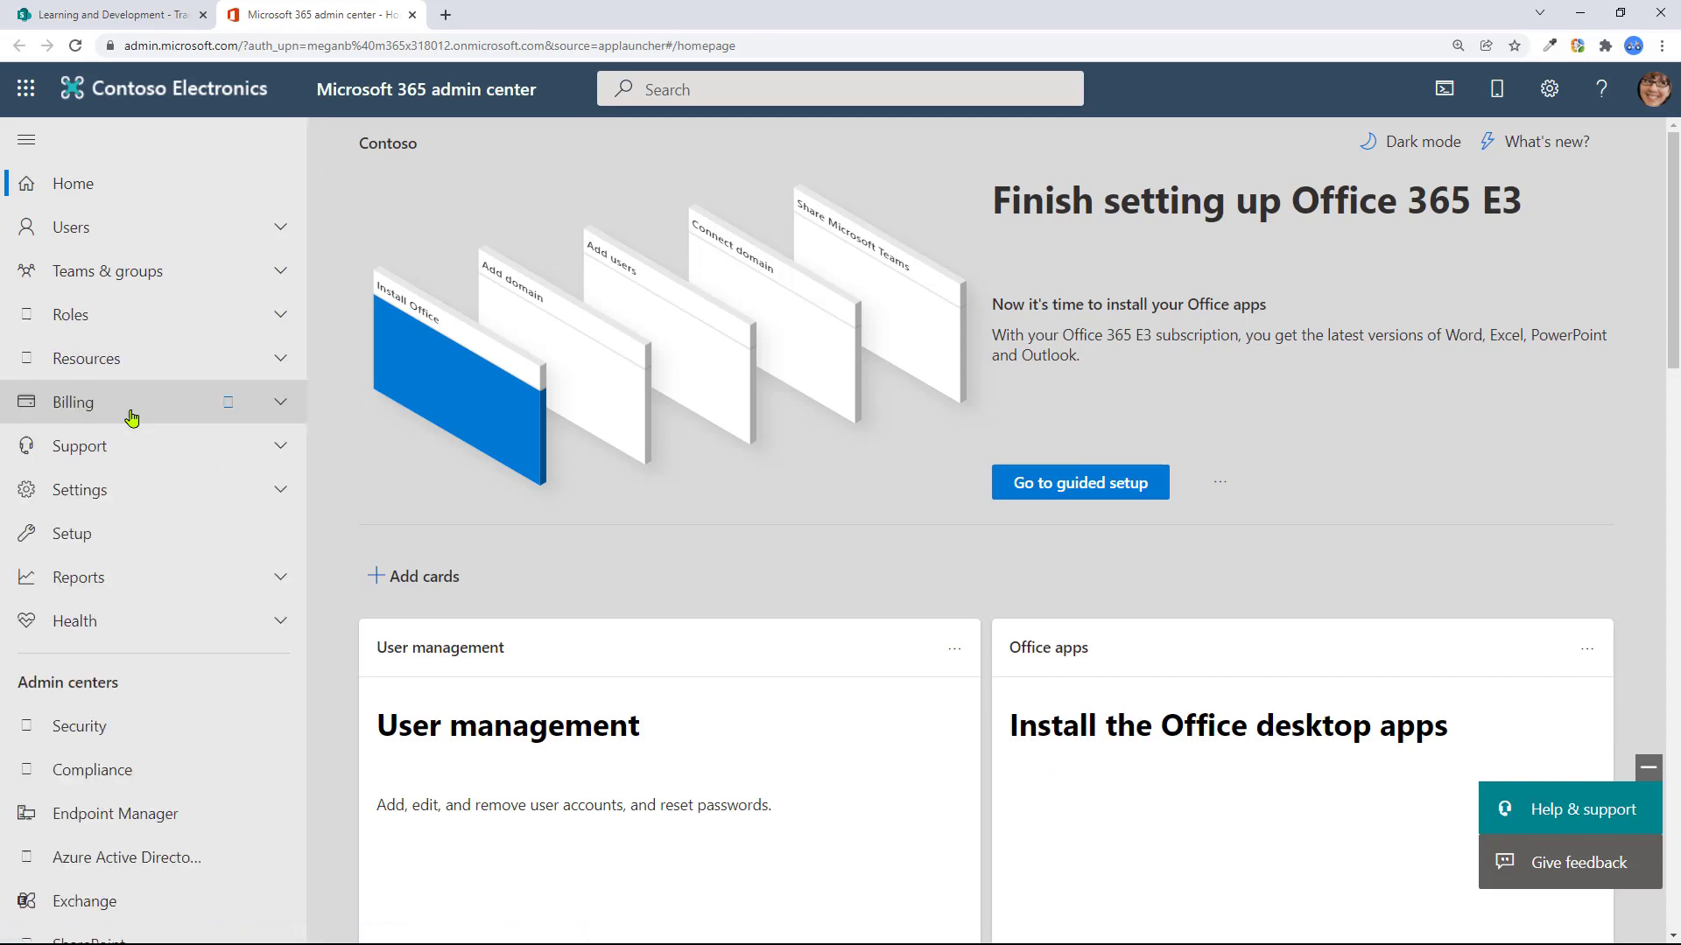
left_click(229, 490)
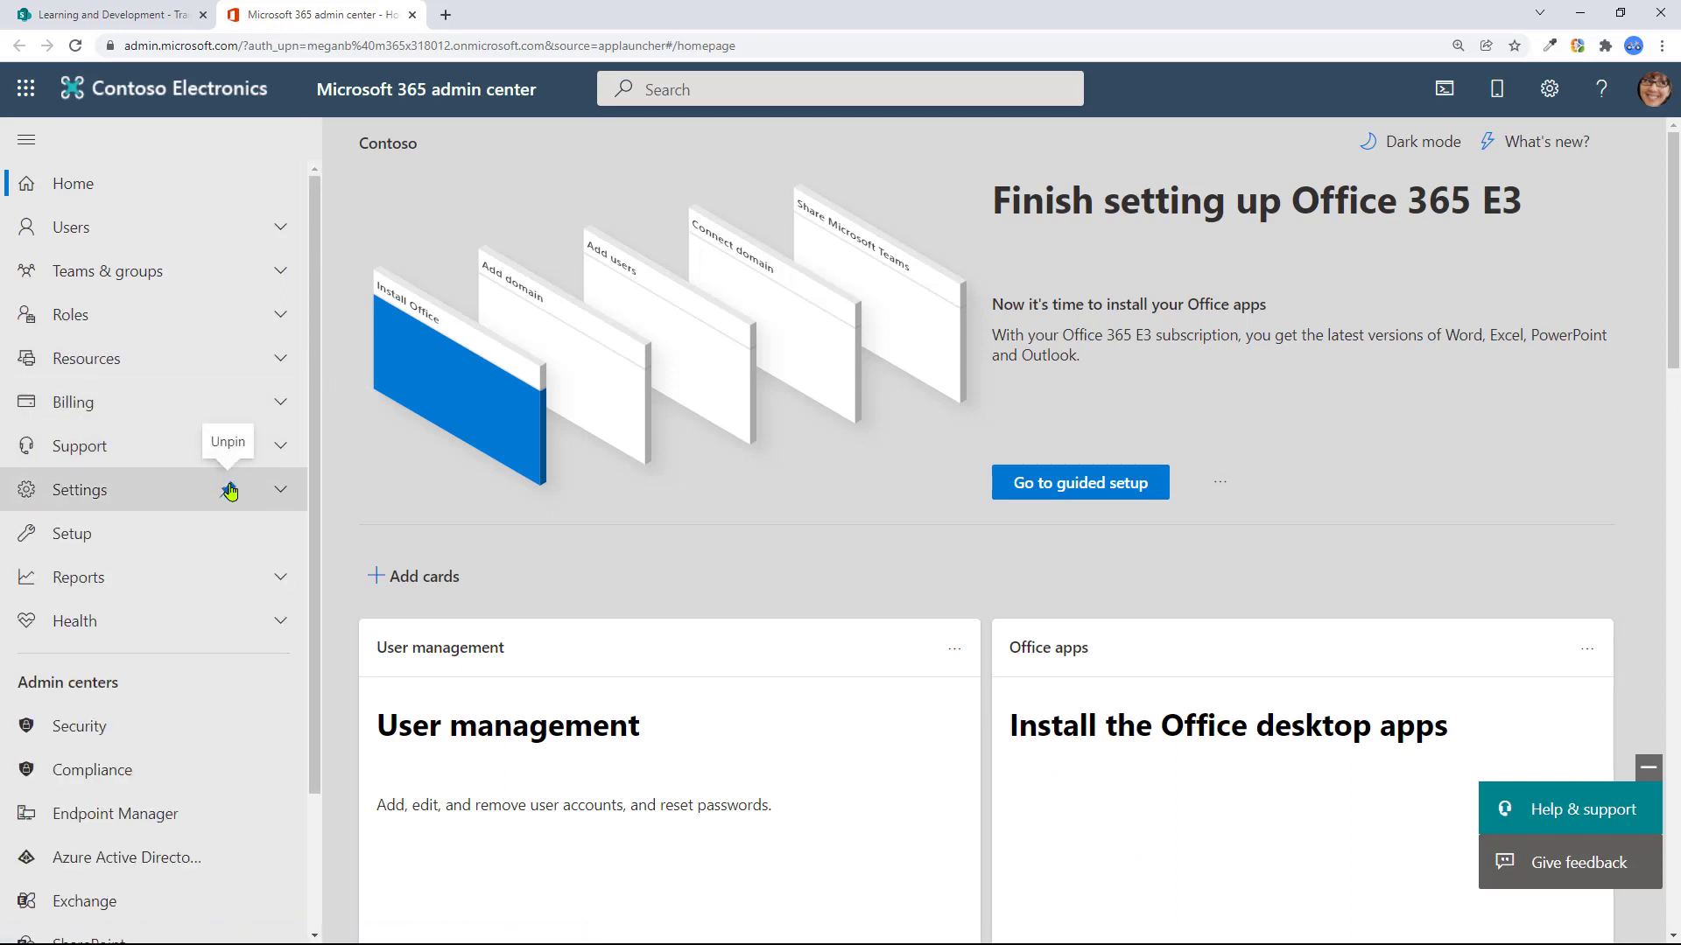
left_click(129, 491)
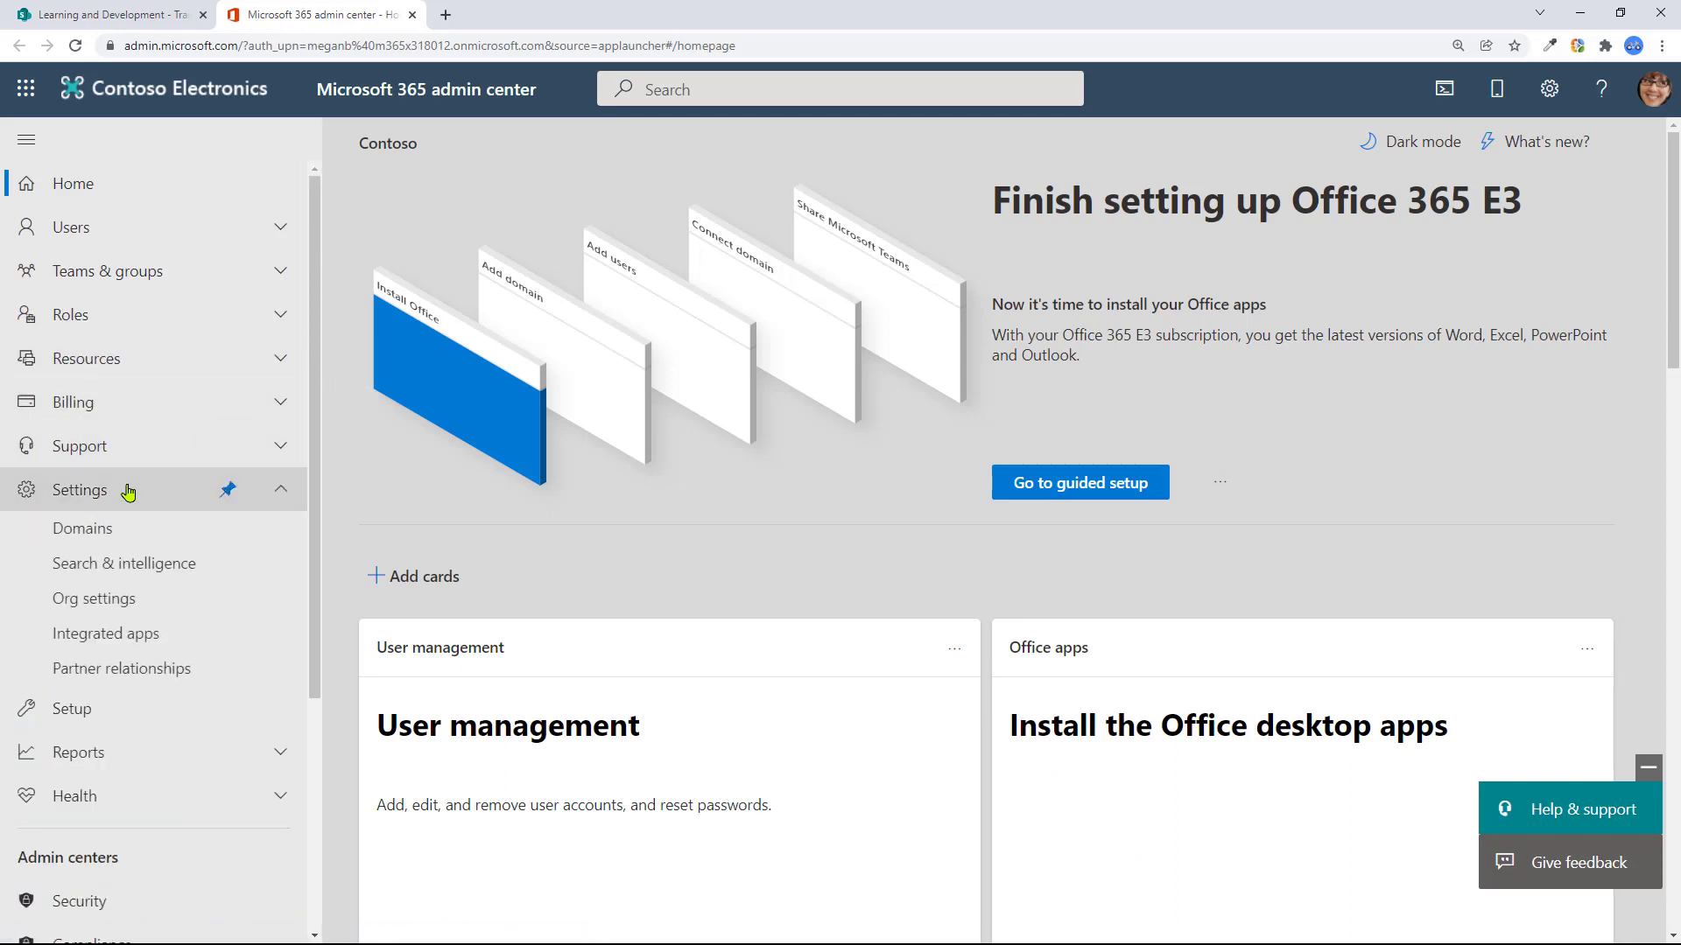
left_click(145, 604)
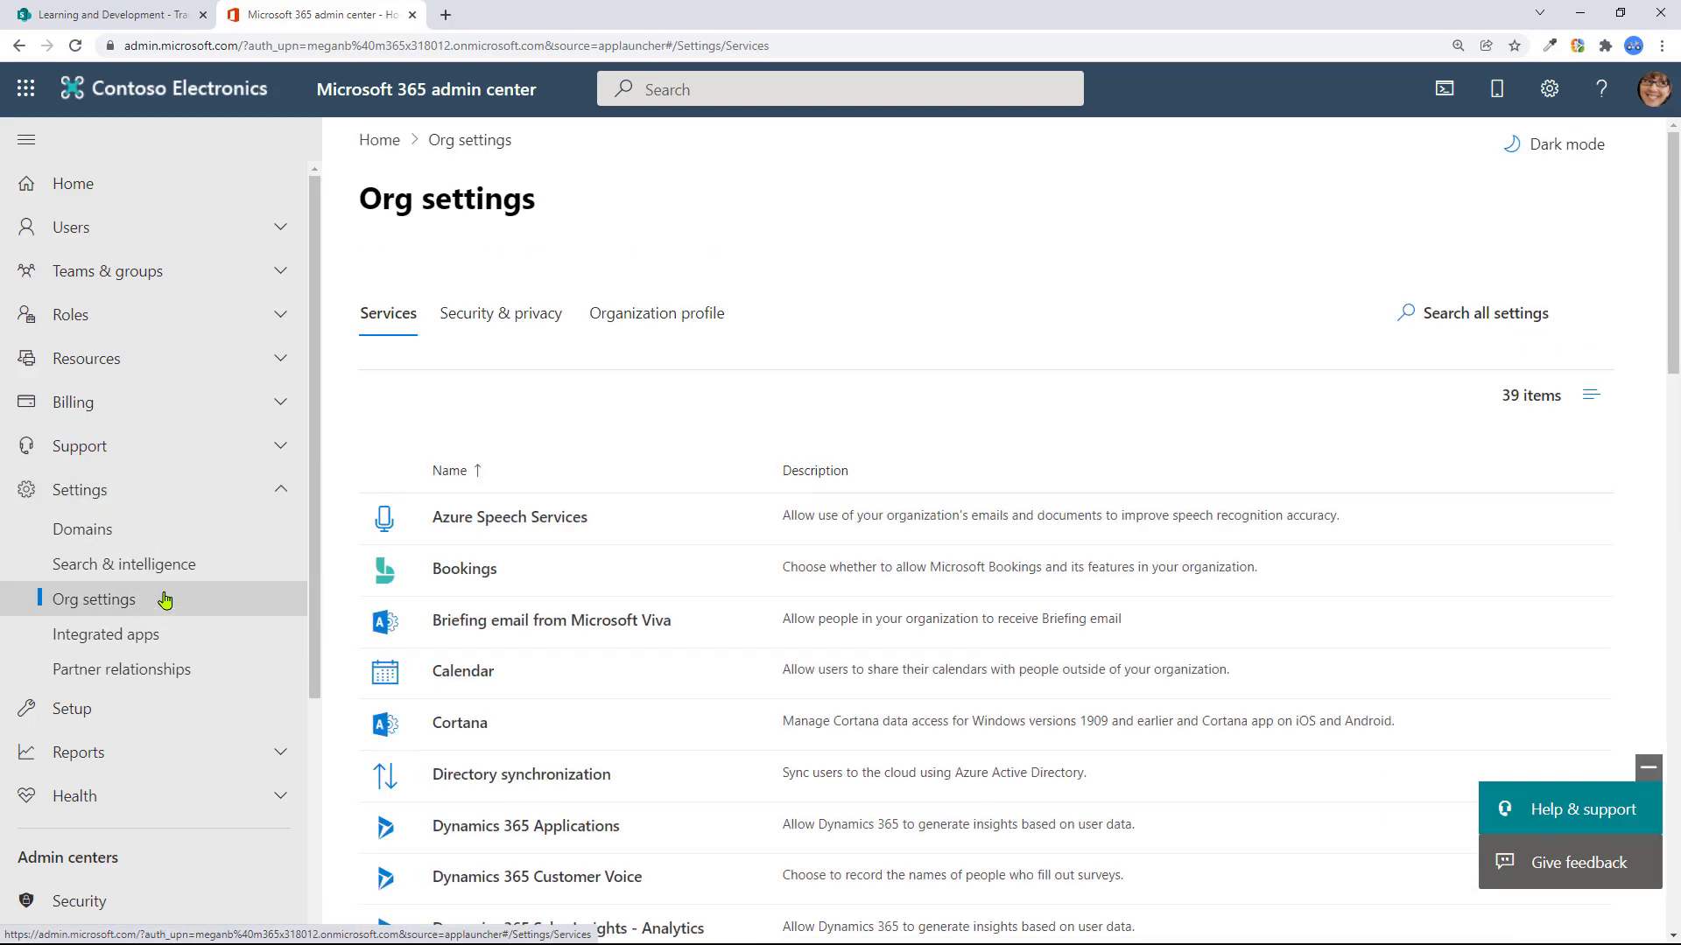
left_click_drag(1676, 215, 1676, 770)
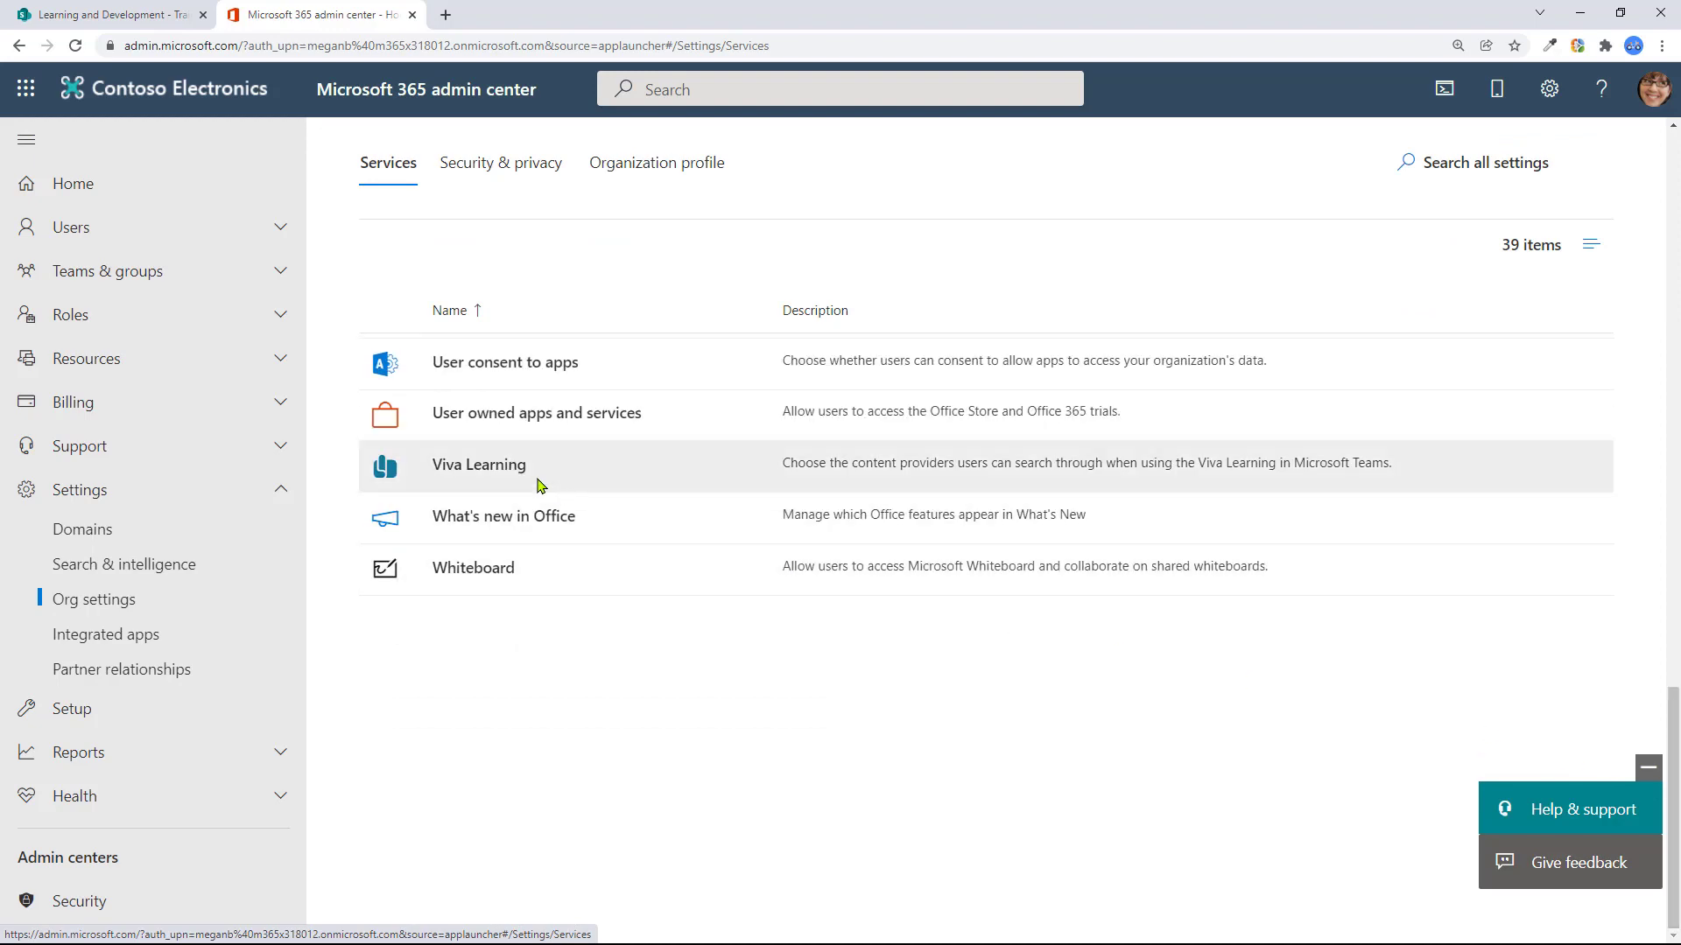
Open Viva Learning settings and check SharePoint as a content provider
left_click(487, 470)
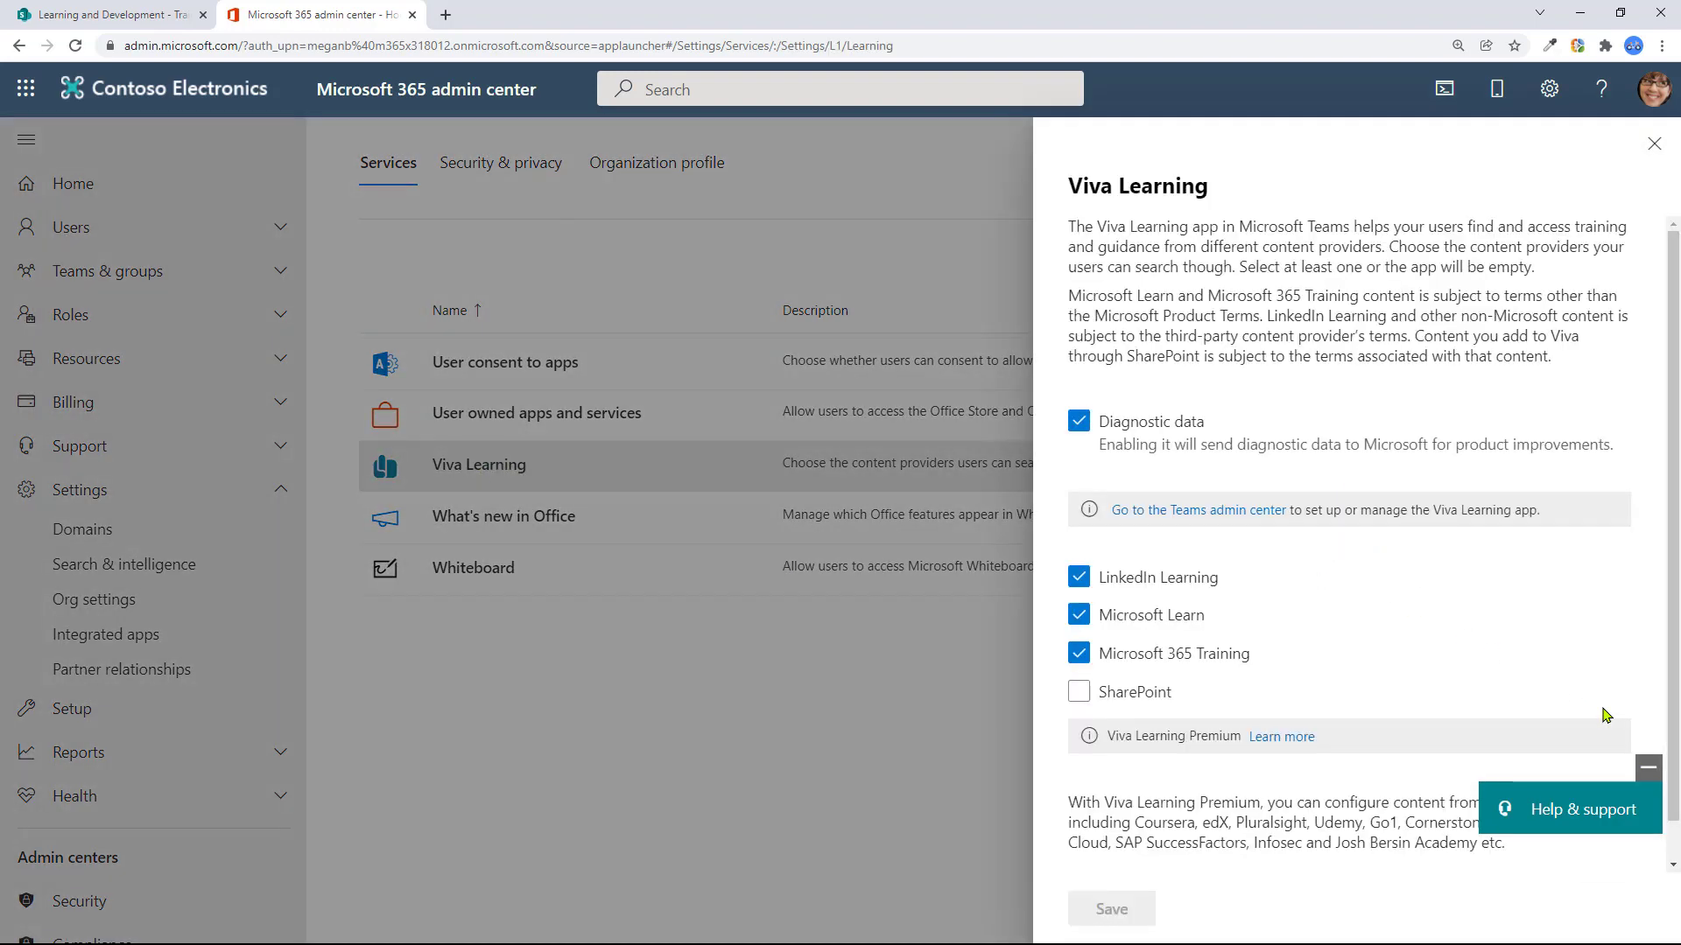
left_click(1081, 694)
left_click_drag(1673, 569, 1674, 700)
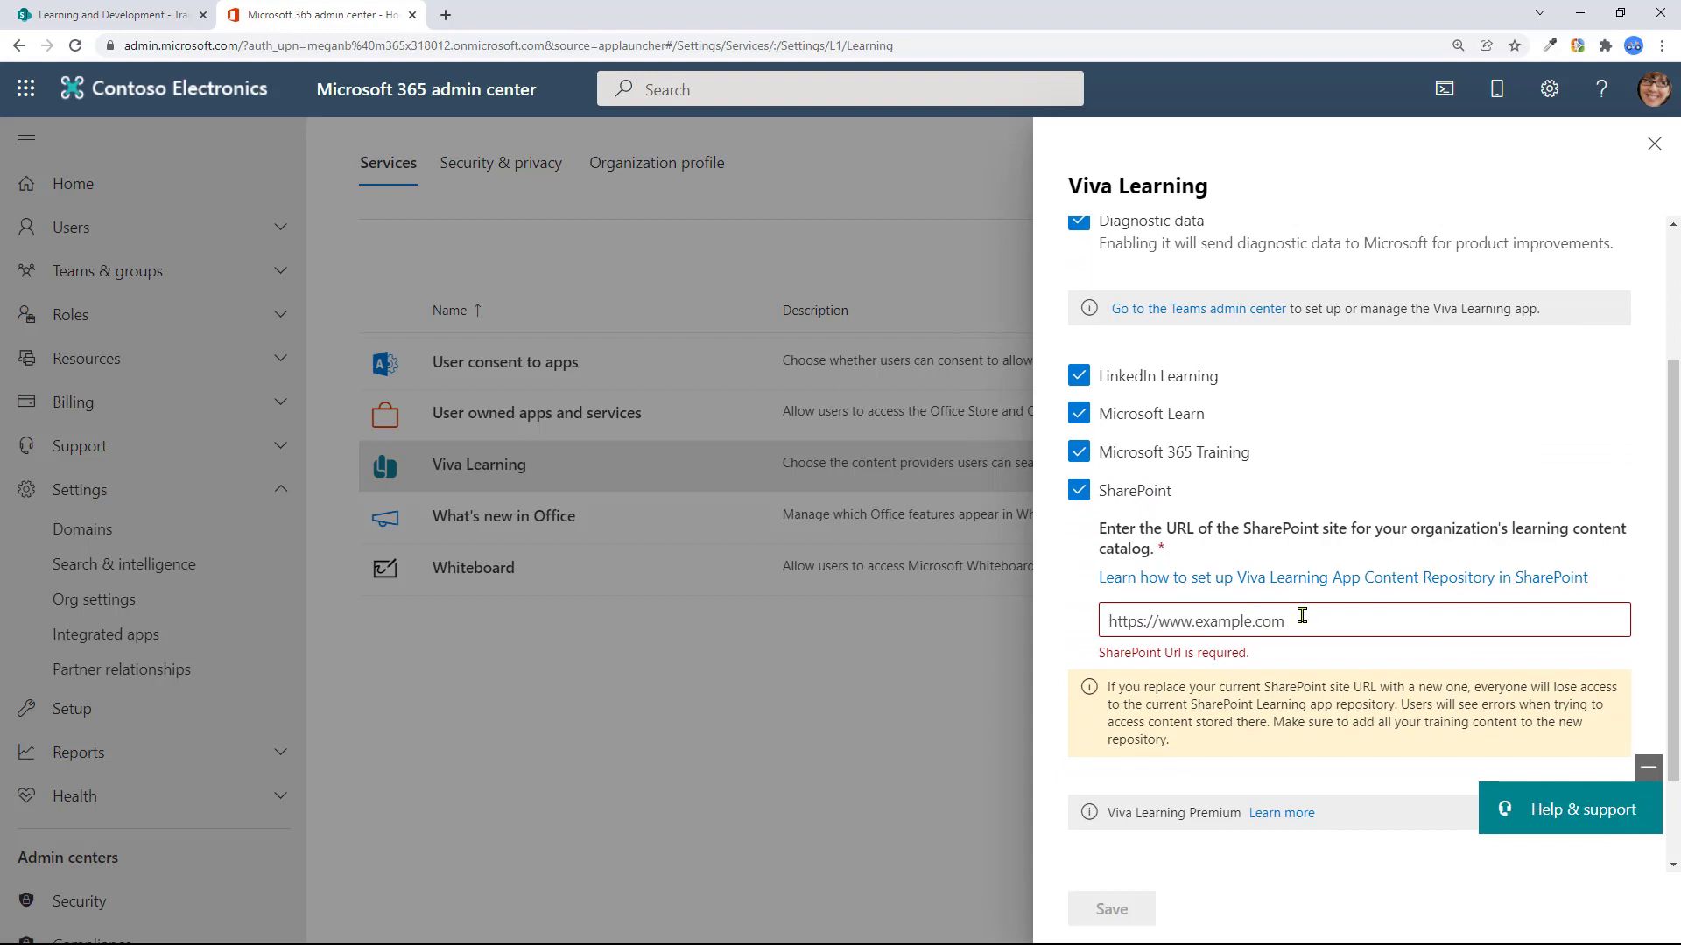
Copy the Learning and Development site URL and paste it into the SharePoint URL field
left_click(148, 17)
left_click_drag(125, 48, 469, 55)
key("ctrl+c")
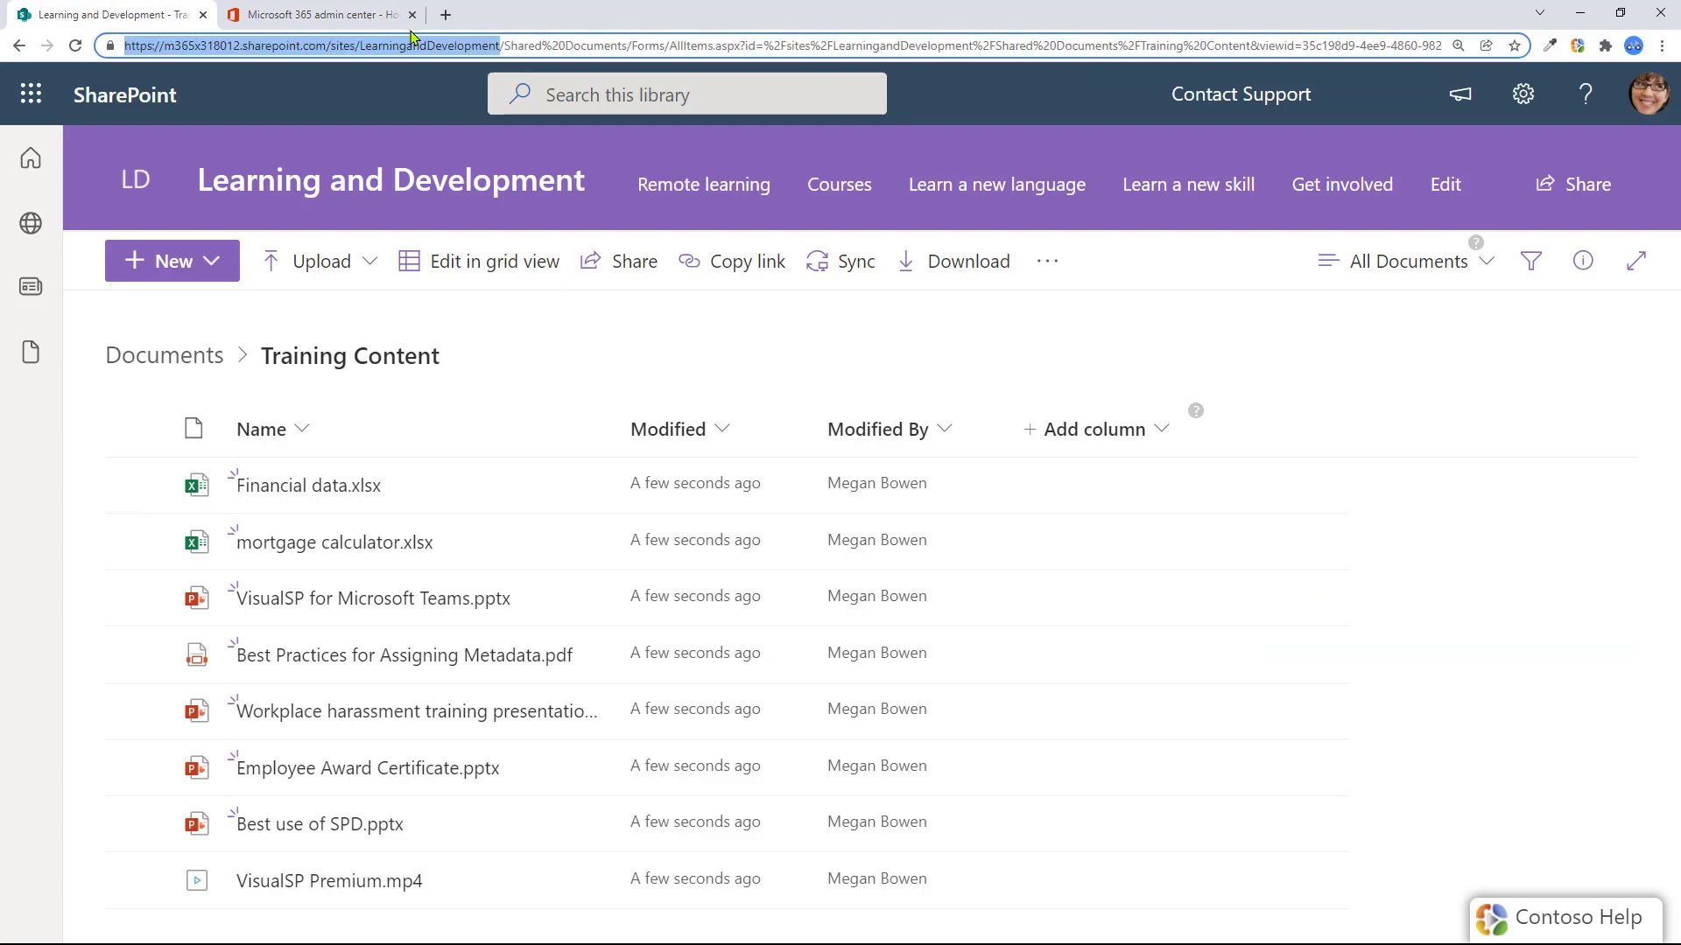
left_click(331, 10)
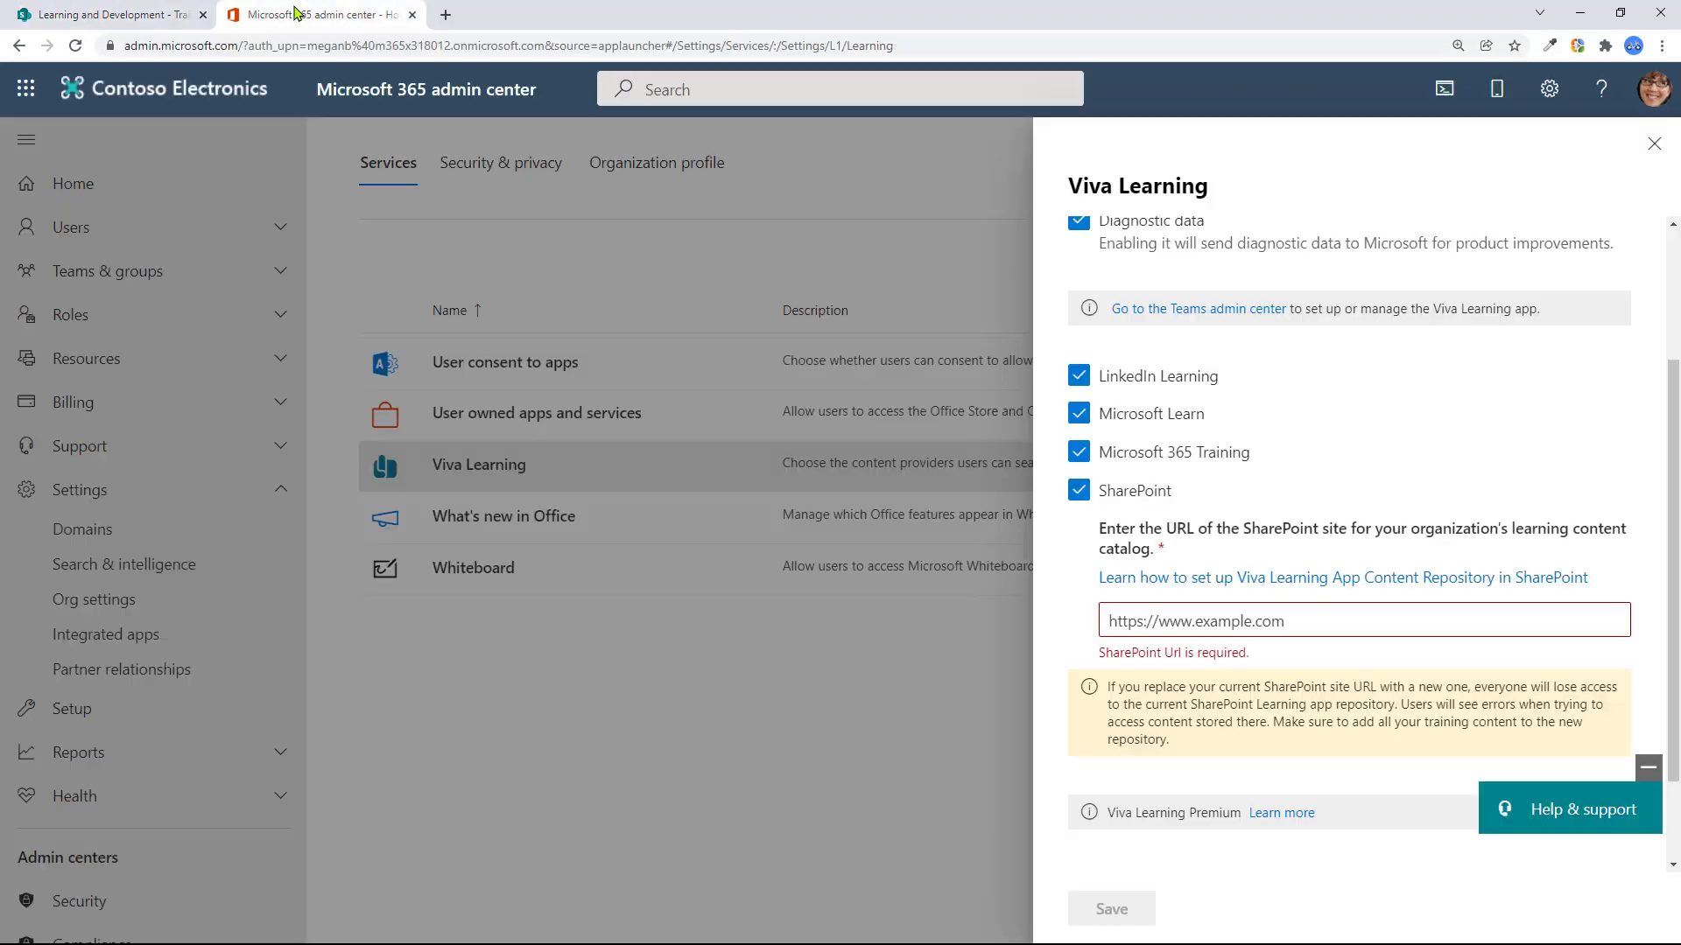
left_click(1221, 623)
key("ctrl+v")
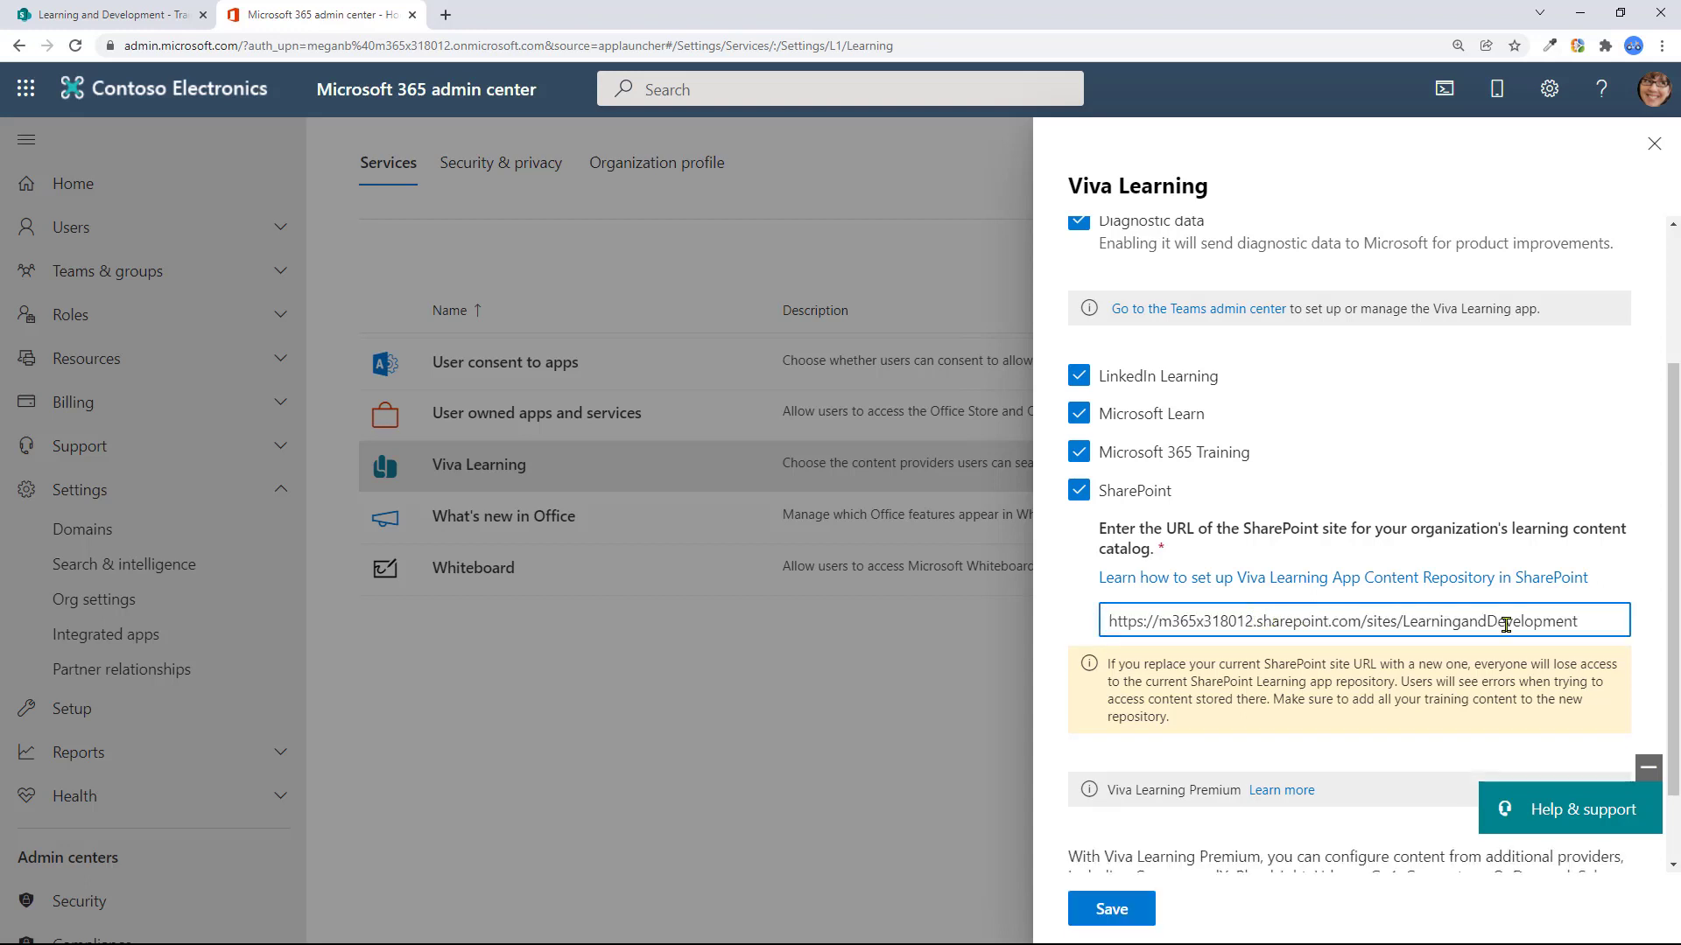
Save the Viva Learning provider settings and go back to the Training Content library
scroll(1673, 786, "down", 1)
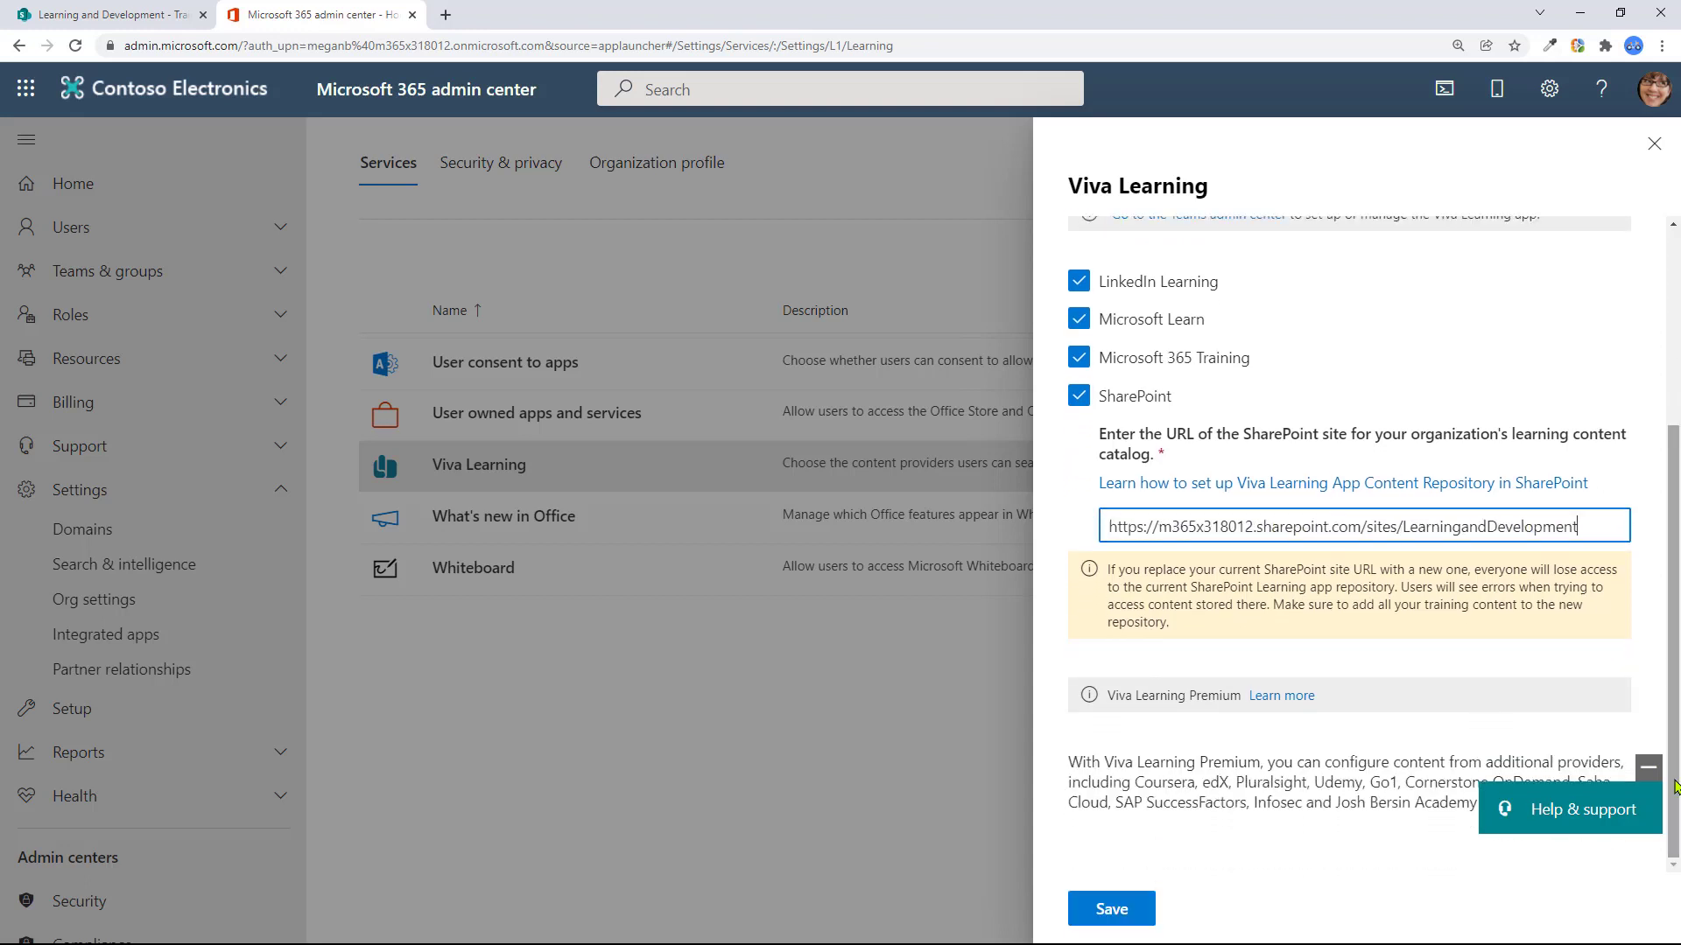
left_click(1133, 911)
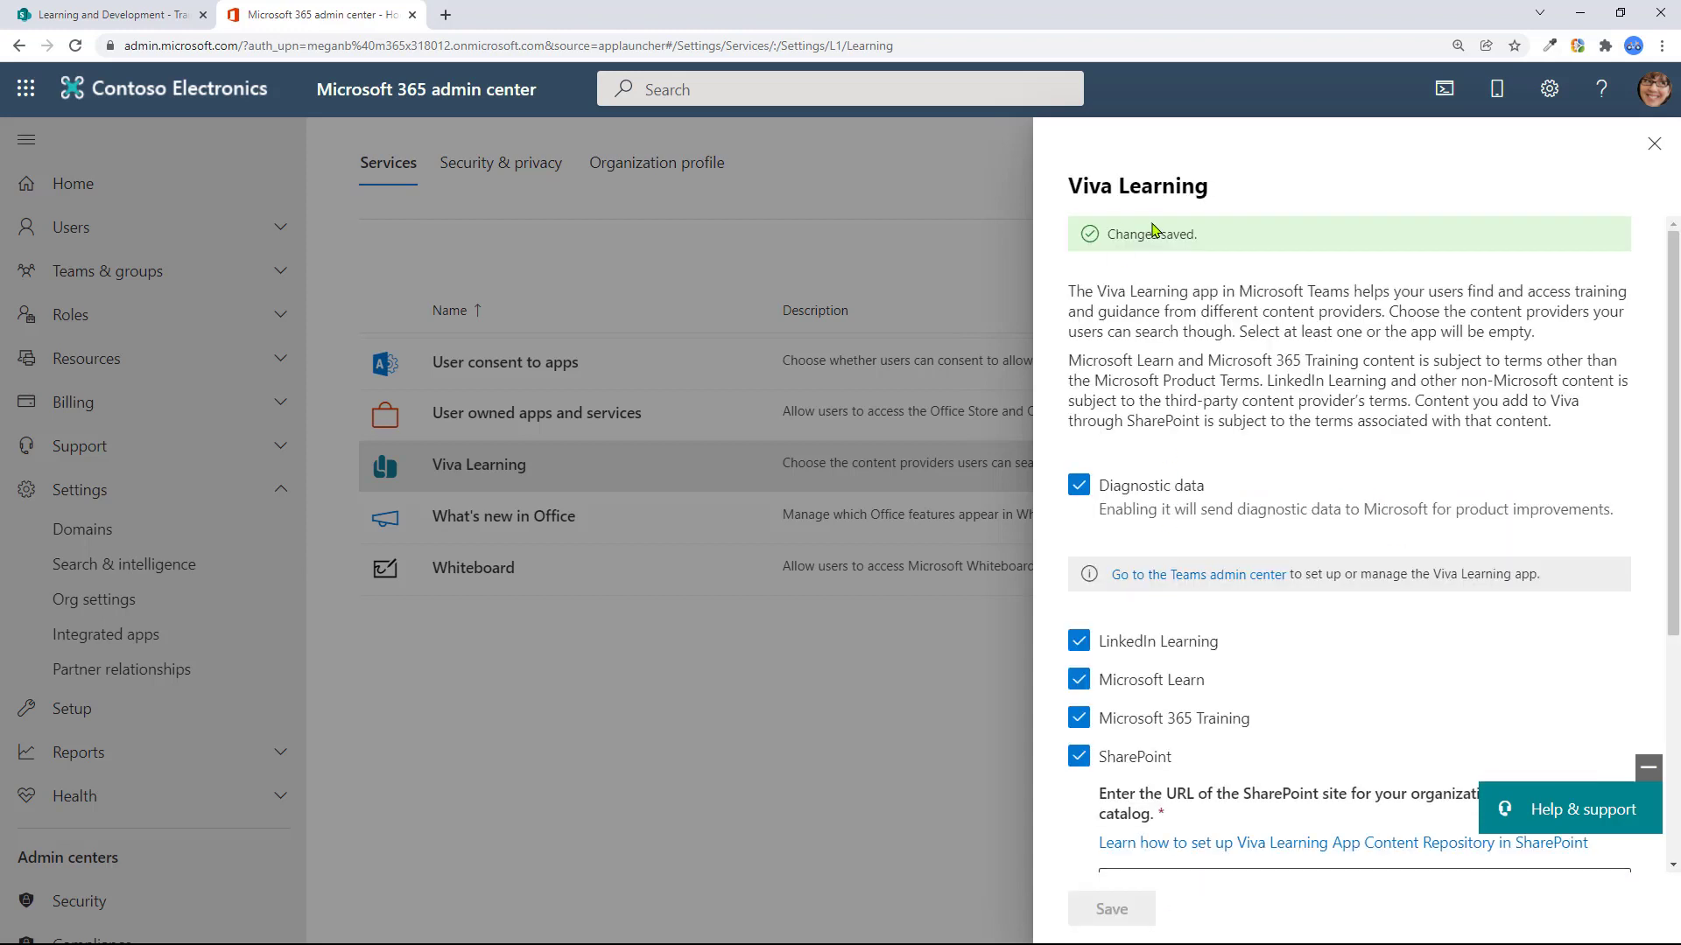
scroll(1676, 593, "down", 3)
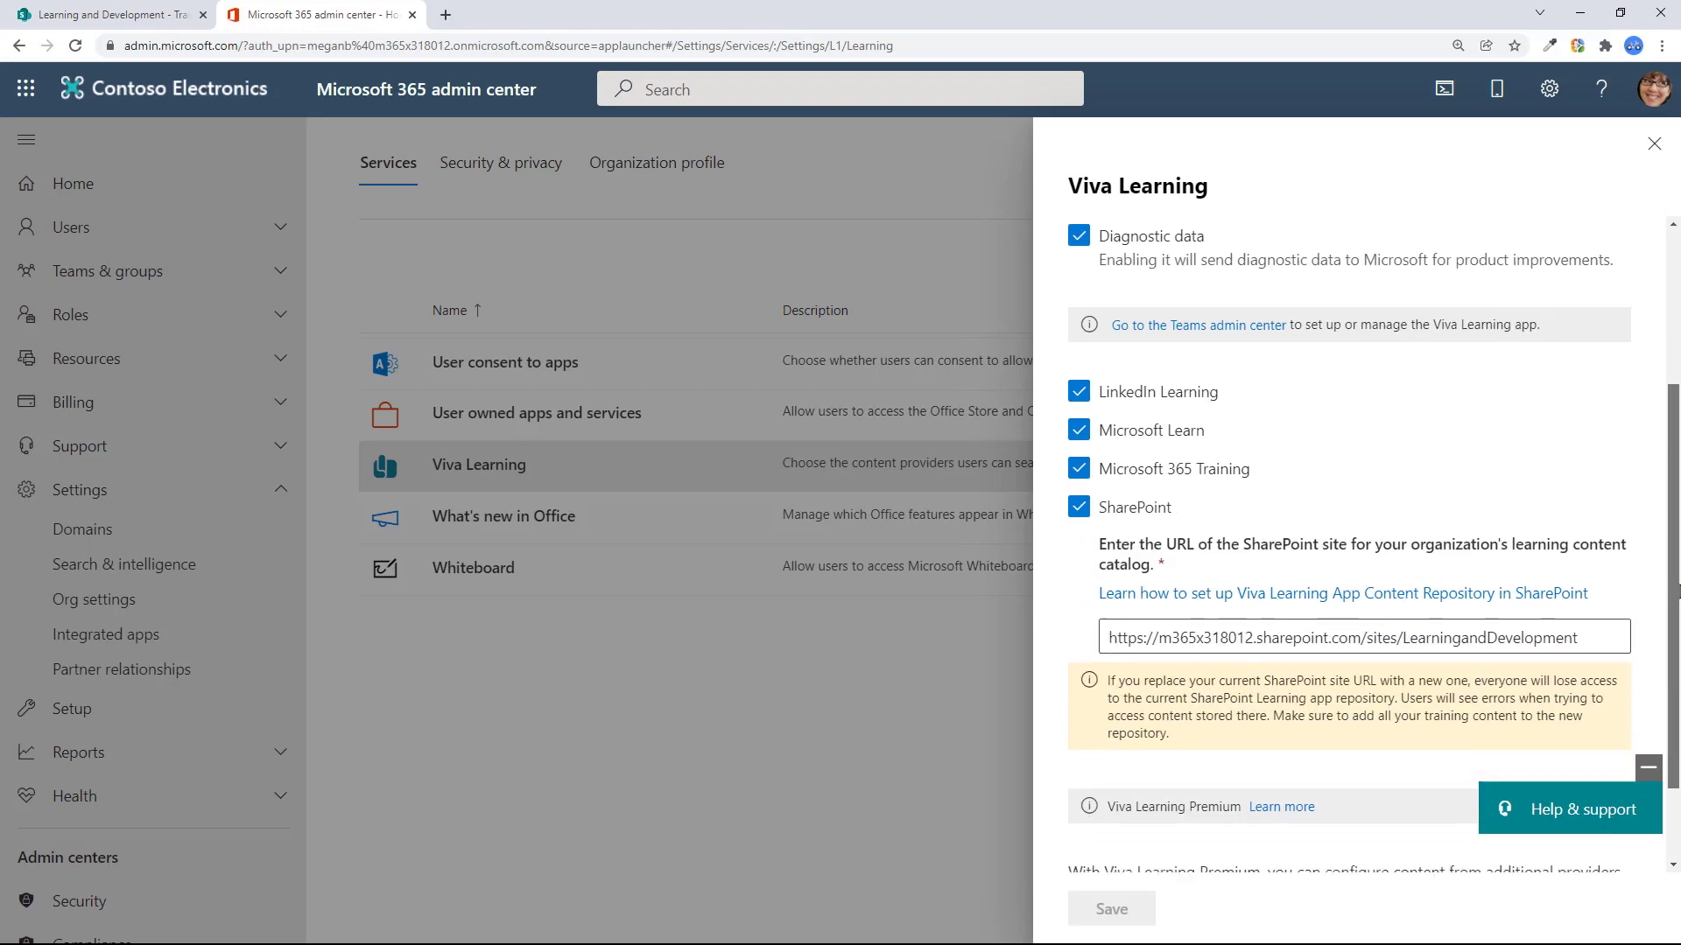
scroll(1676, 592, "down", 1)
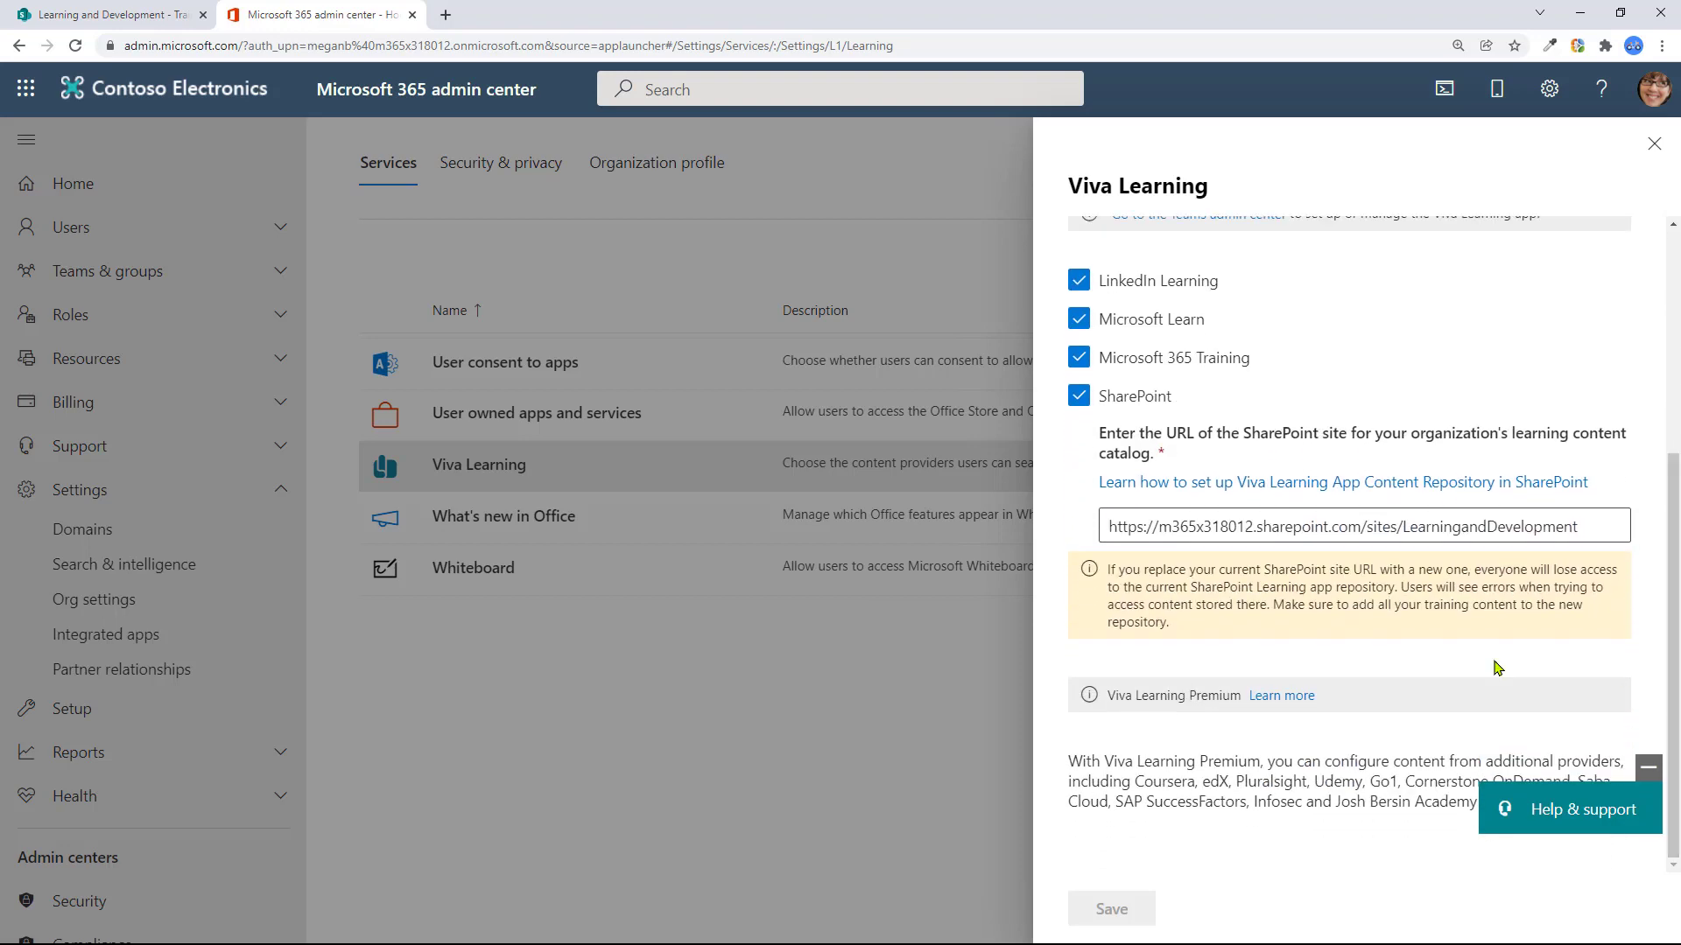
left_click(128, 16)
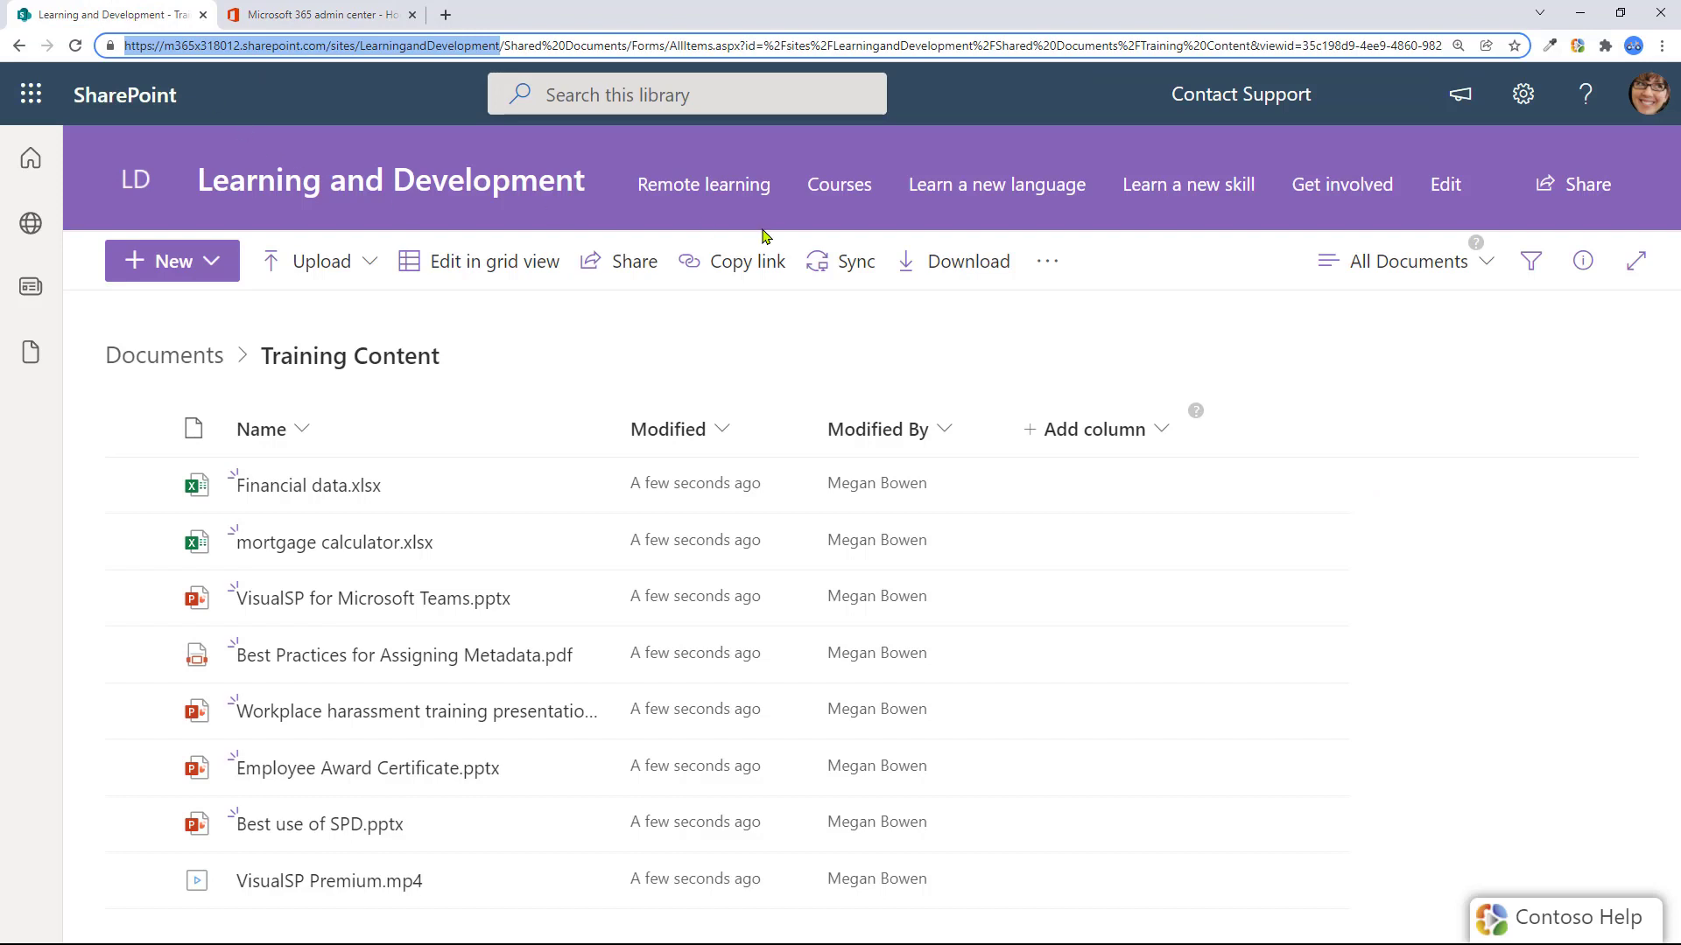
Open the site's Site contents page from the settings gear
left_click(1523, 96)
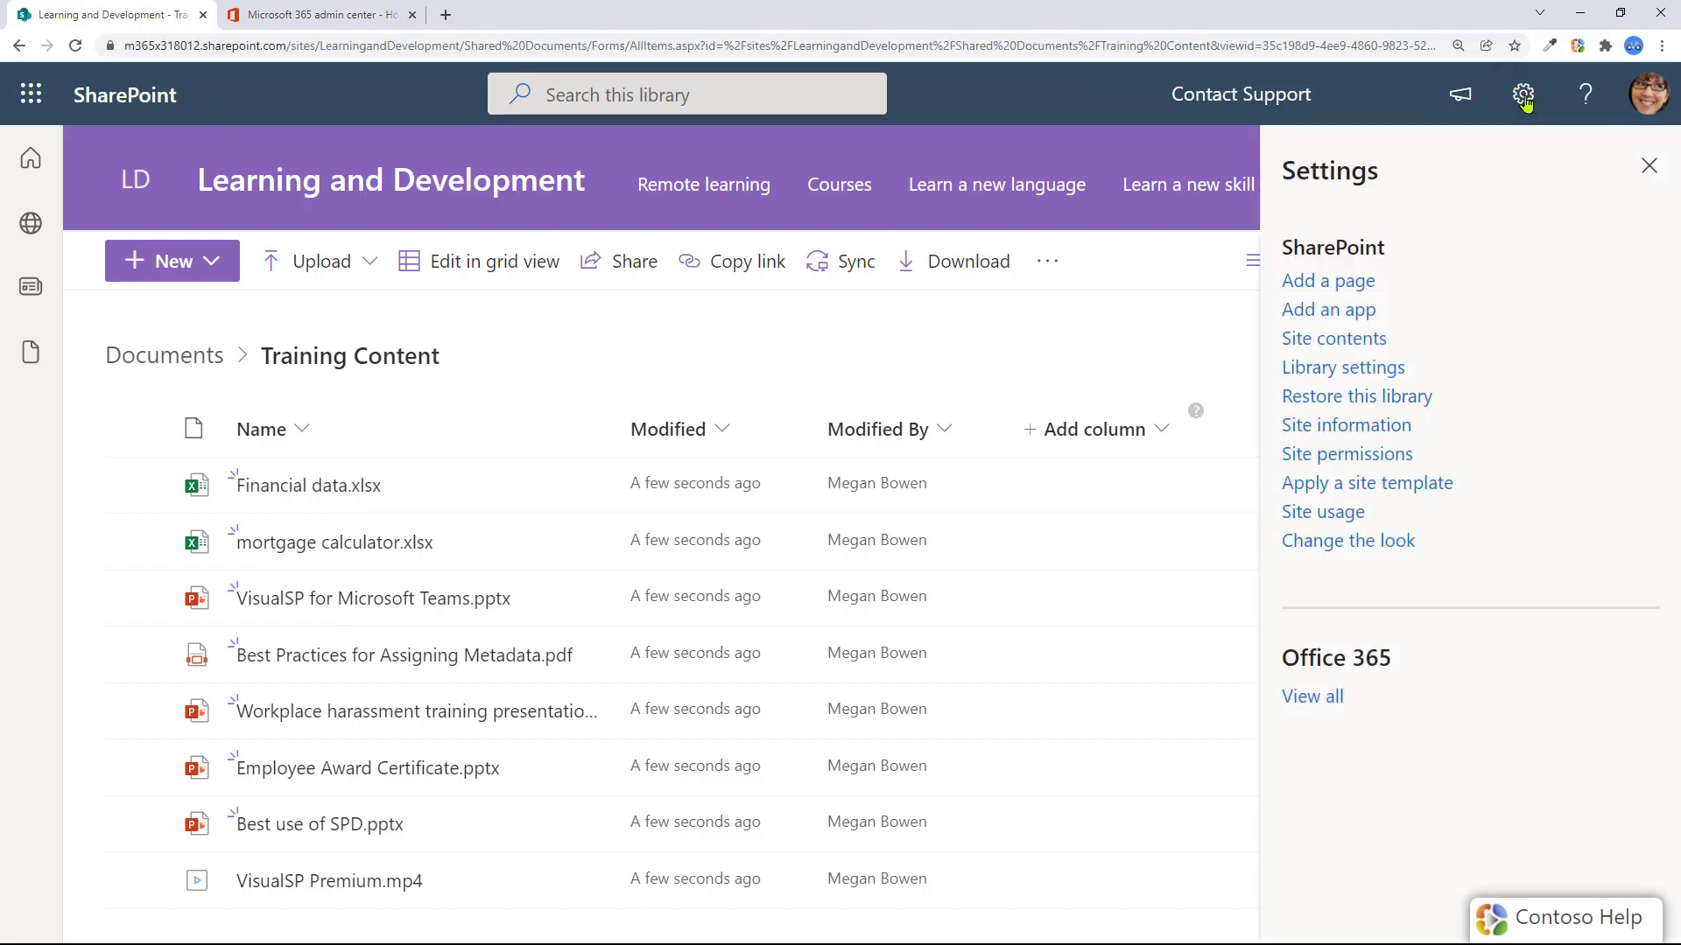
left_click(1362, 341)
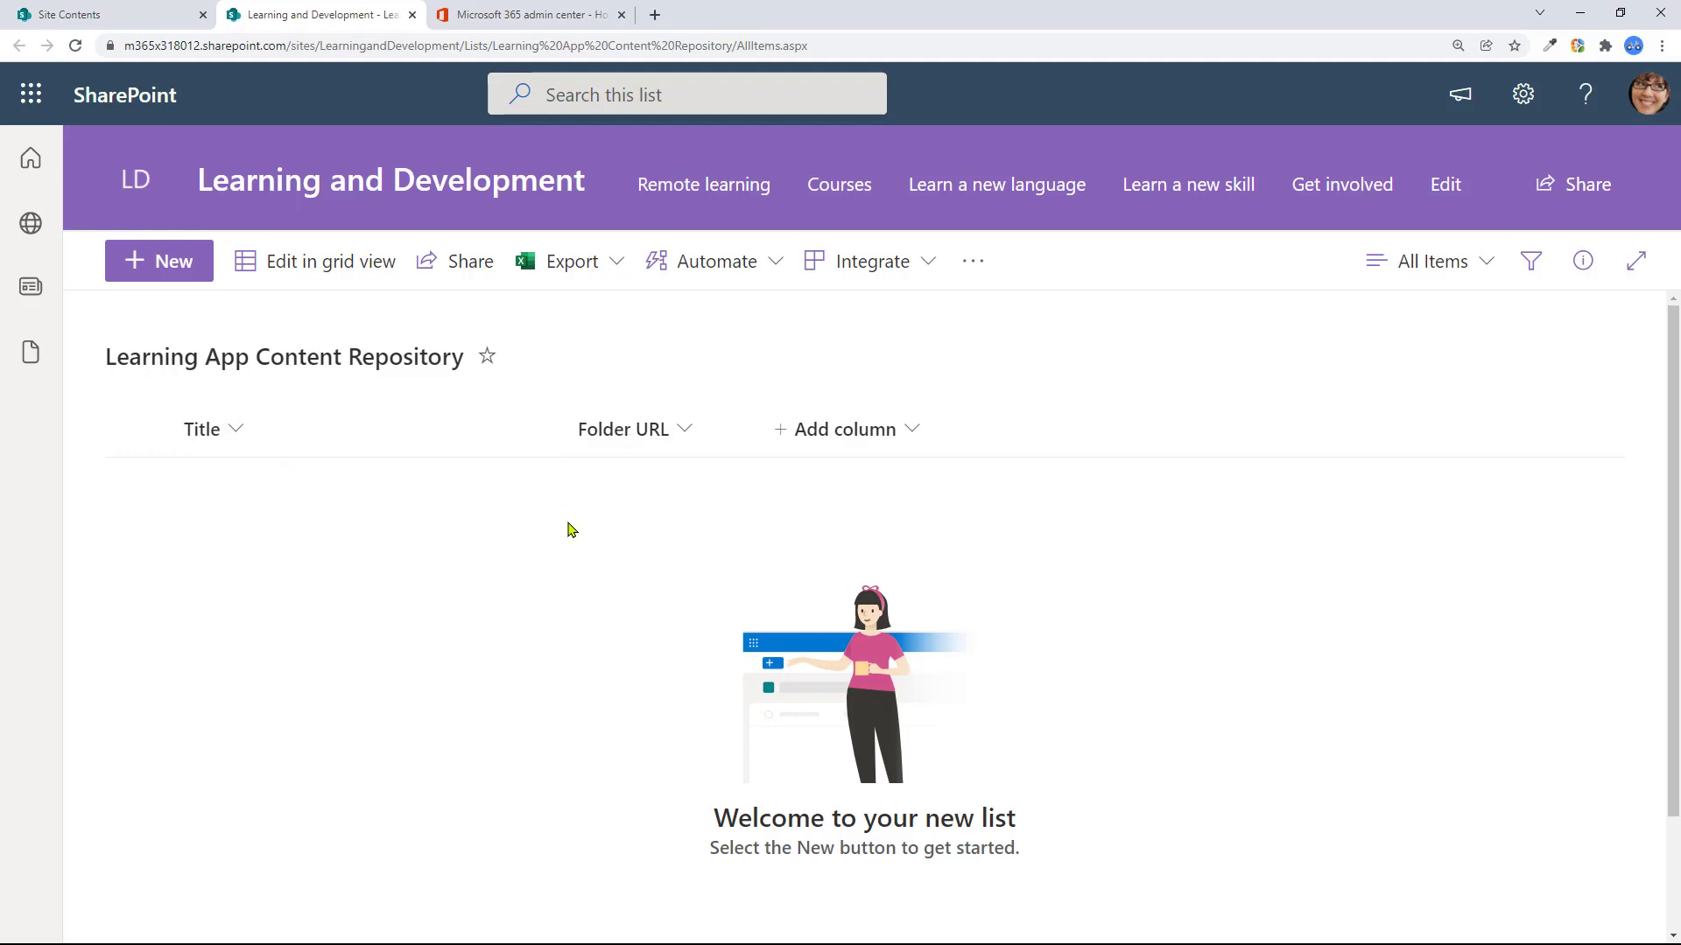
left_click(103, 26)
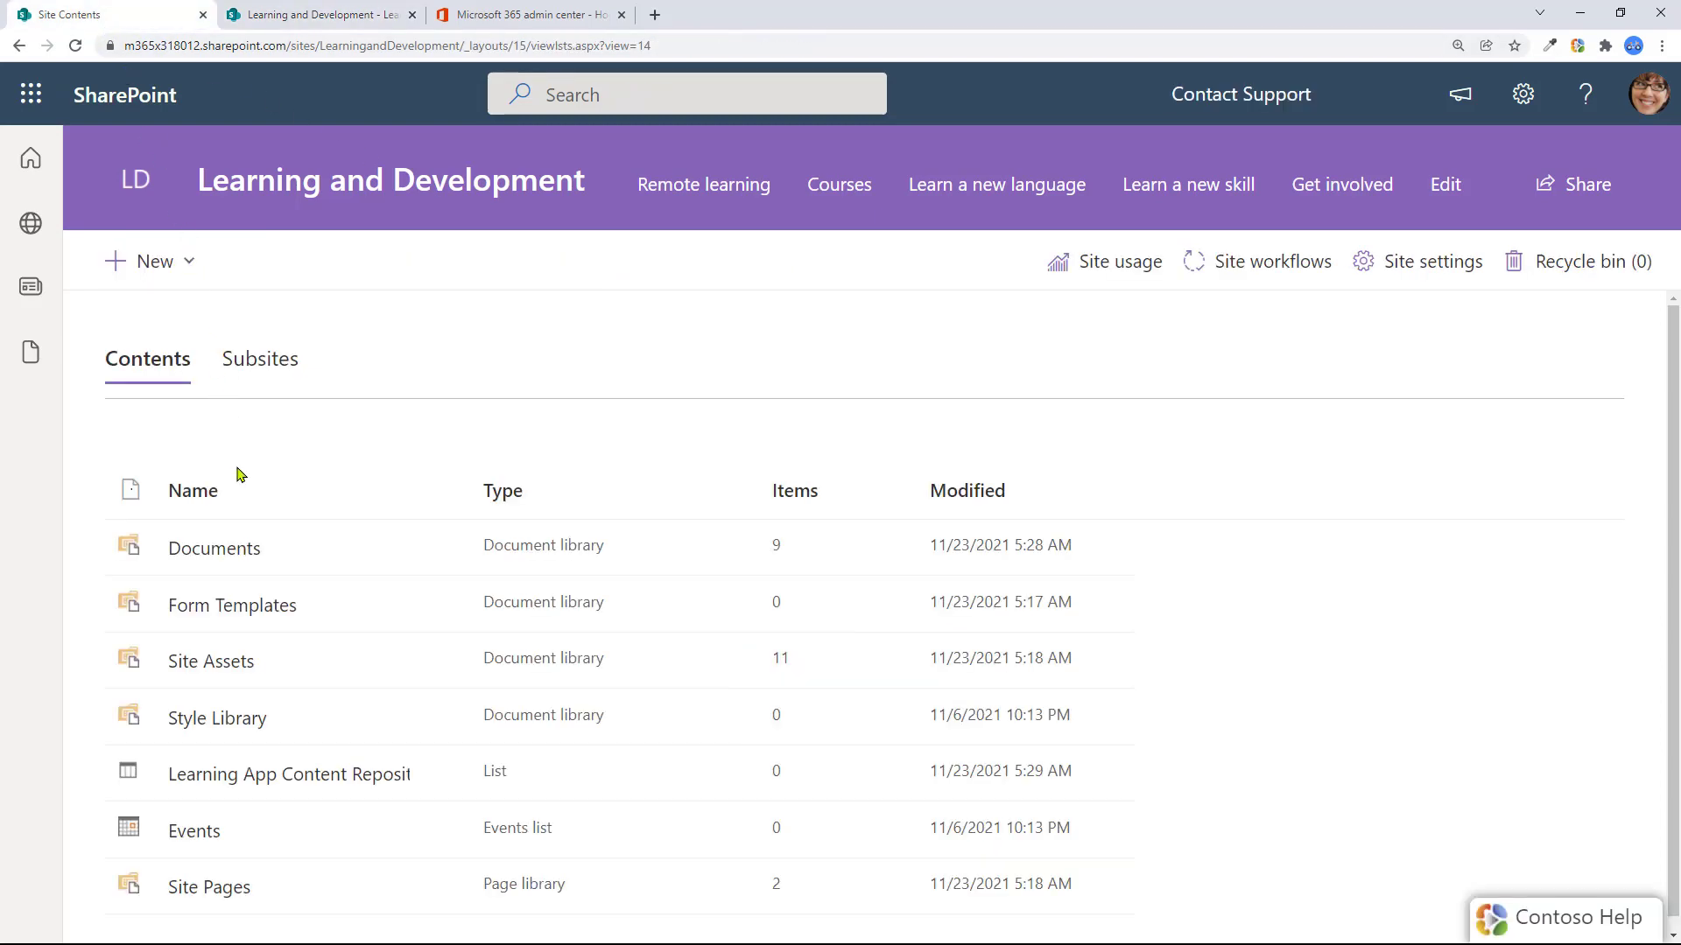
Open the Documents library and copy a sharing link to the Training Content folder
left_click(224, 552)
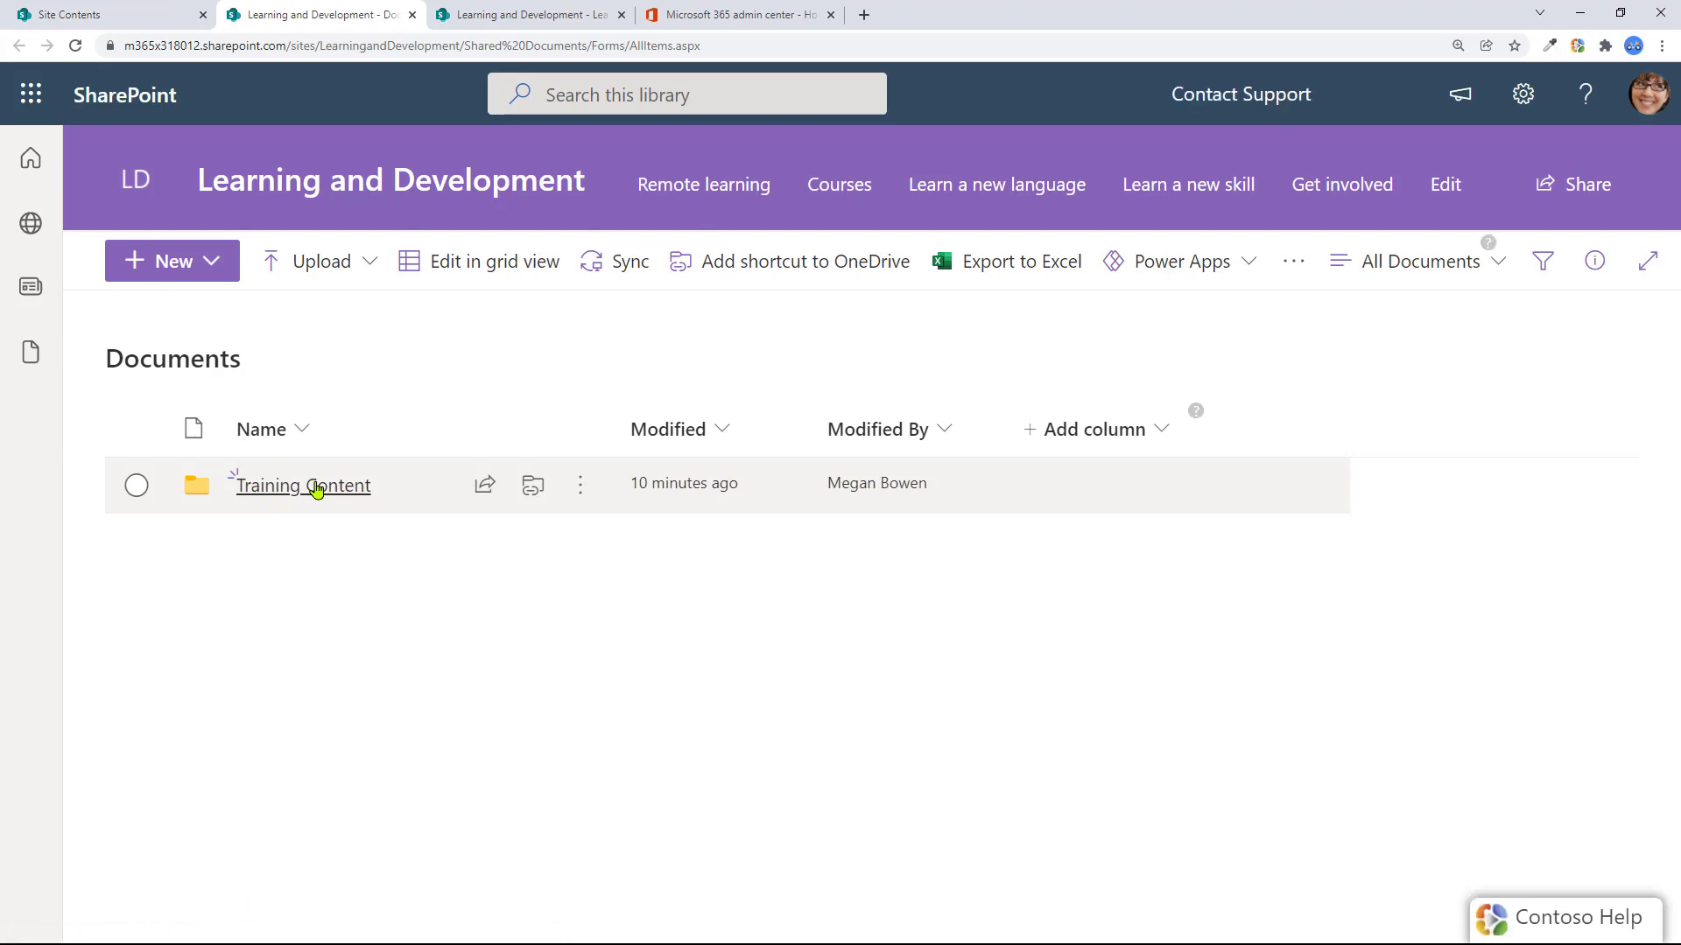
left_click(136, 485)
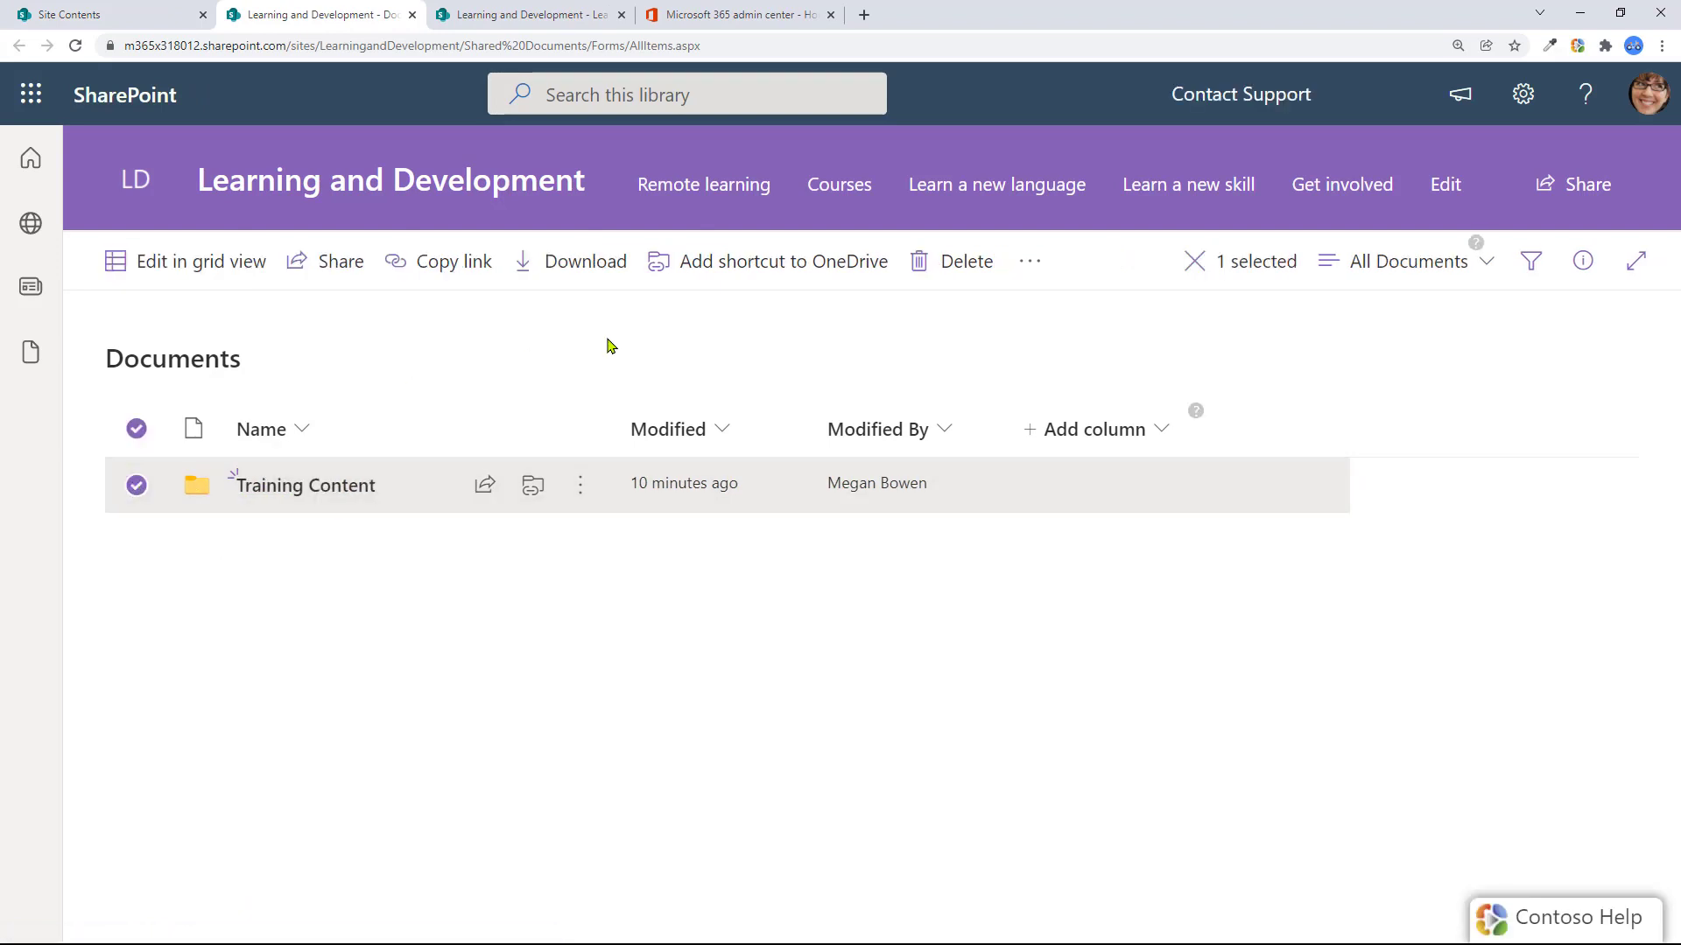
left_click(451, 270)
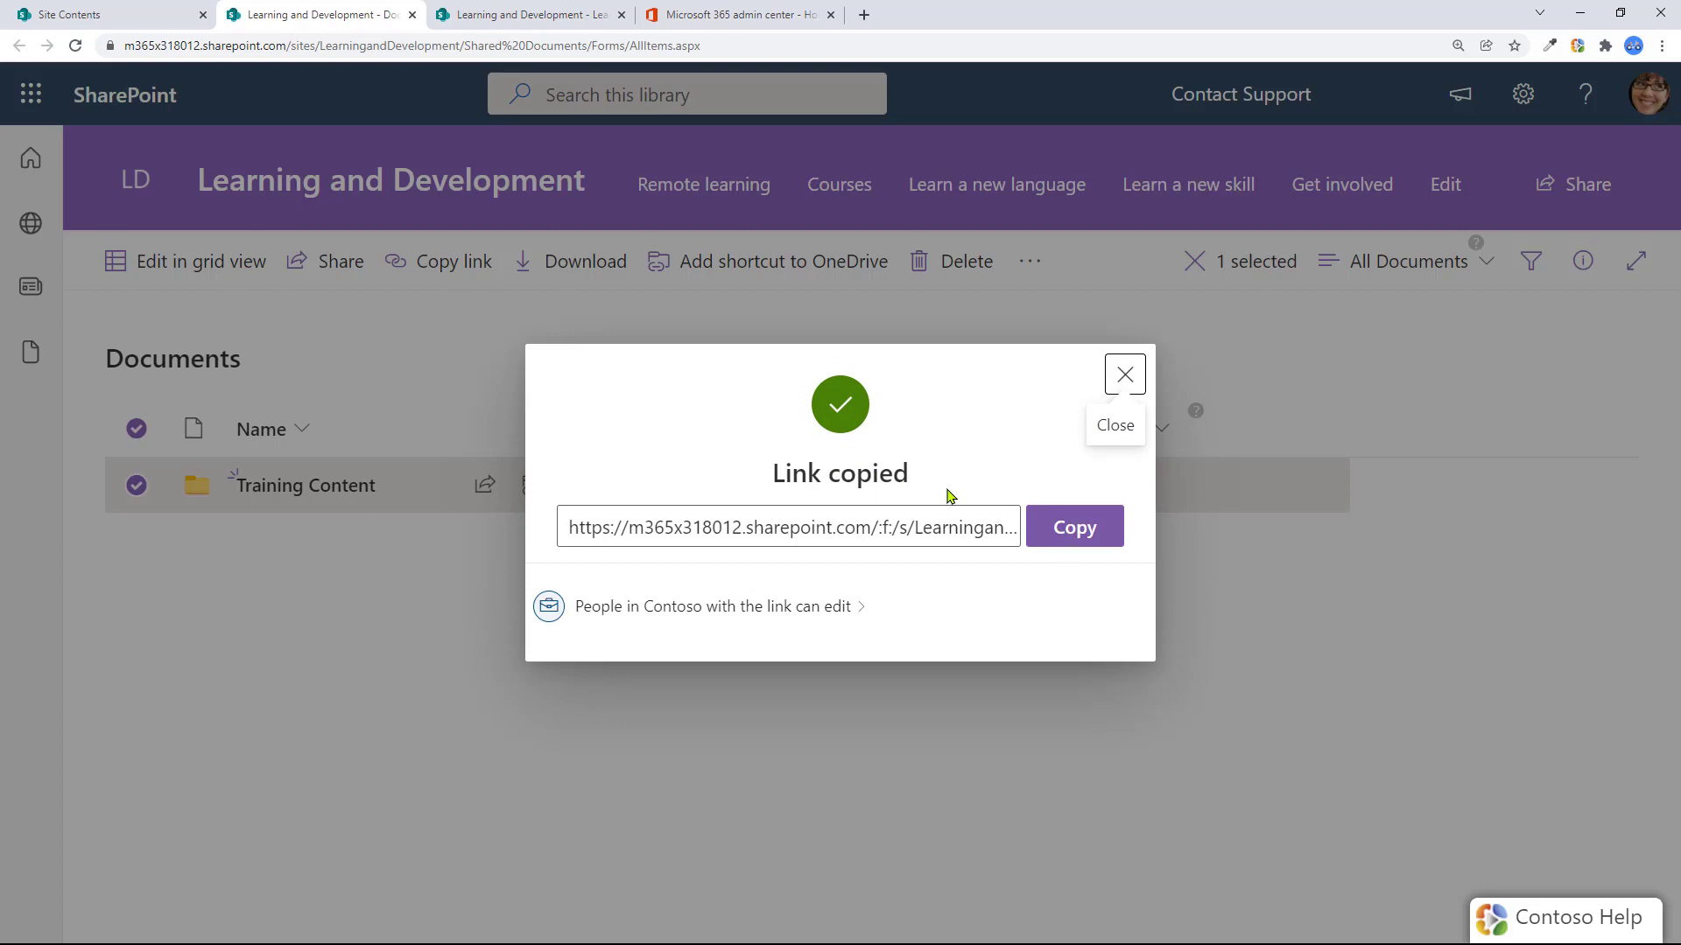
left_click(1126, 378)
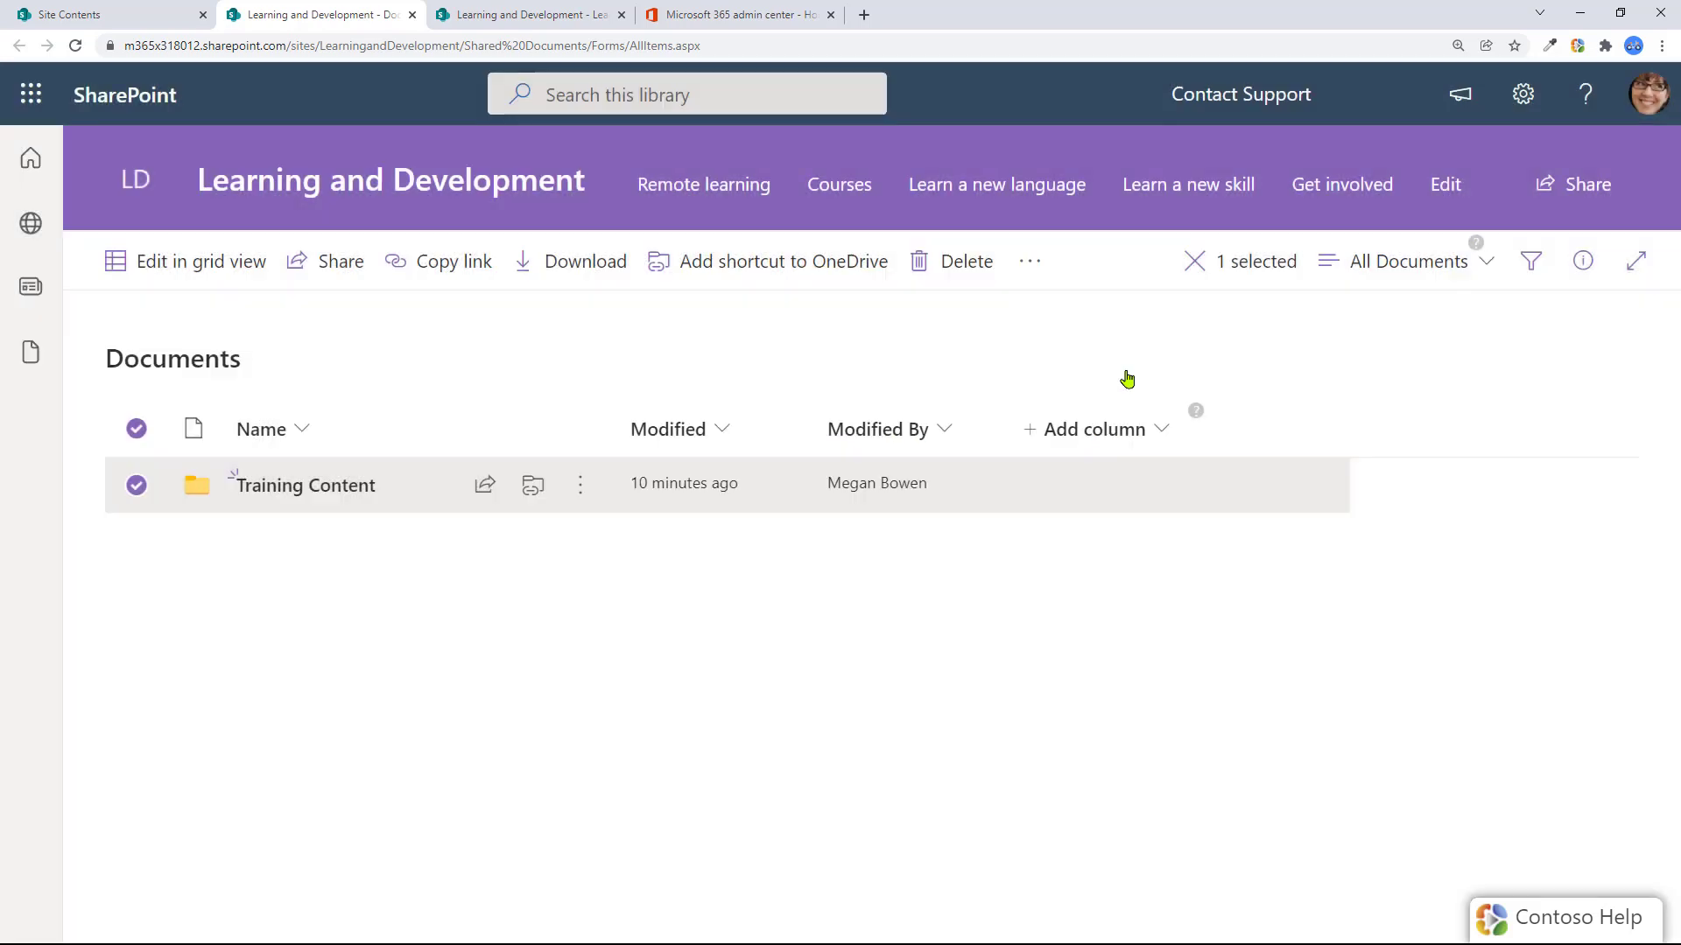
Add a repository item titled 'HR Library' with the copied folder link as Folder URL
left_click(525, 15)
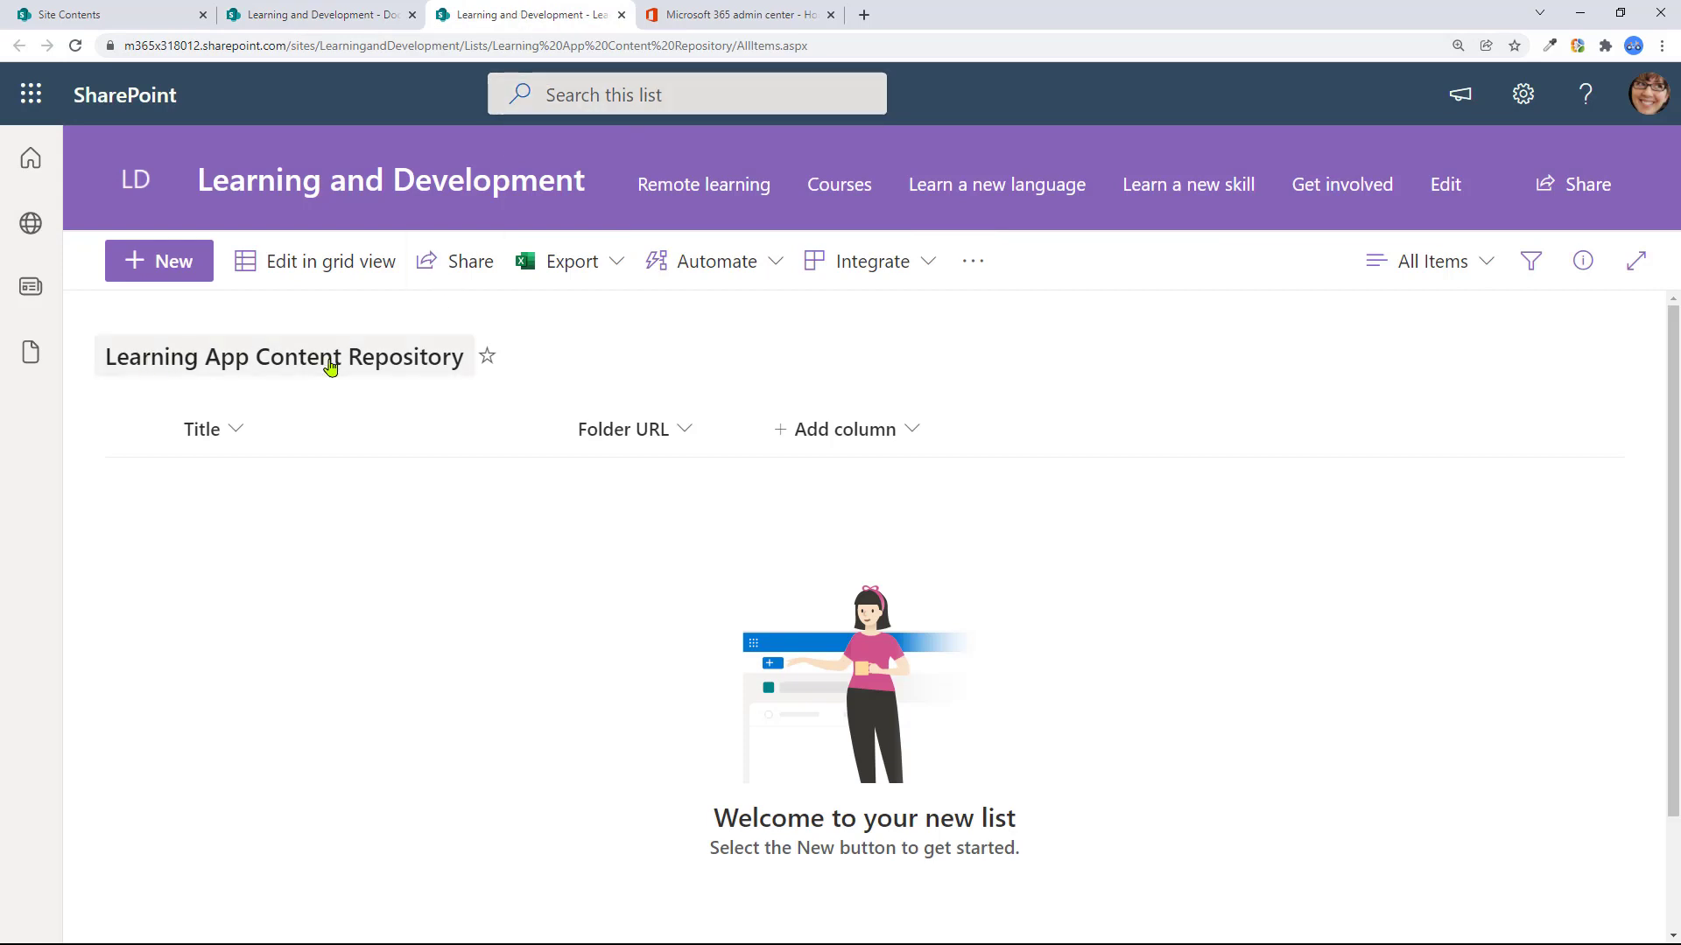
left_click(182, 272)
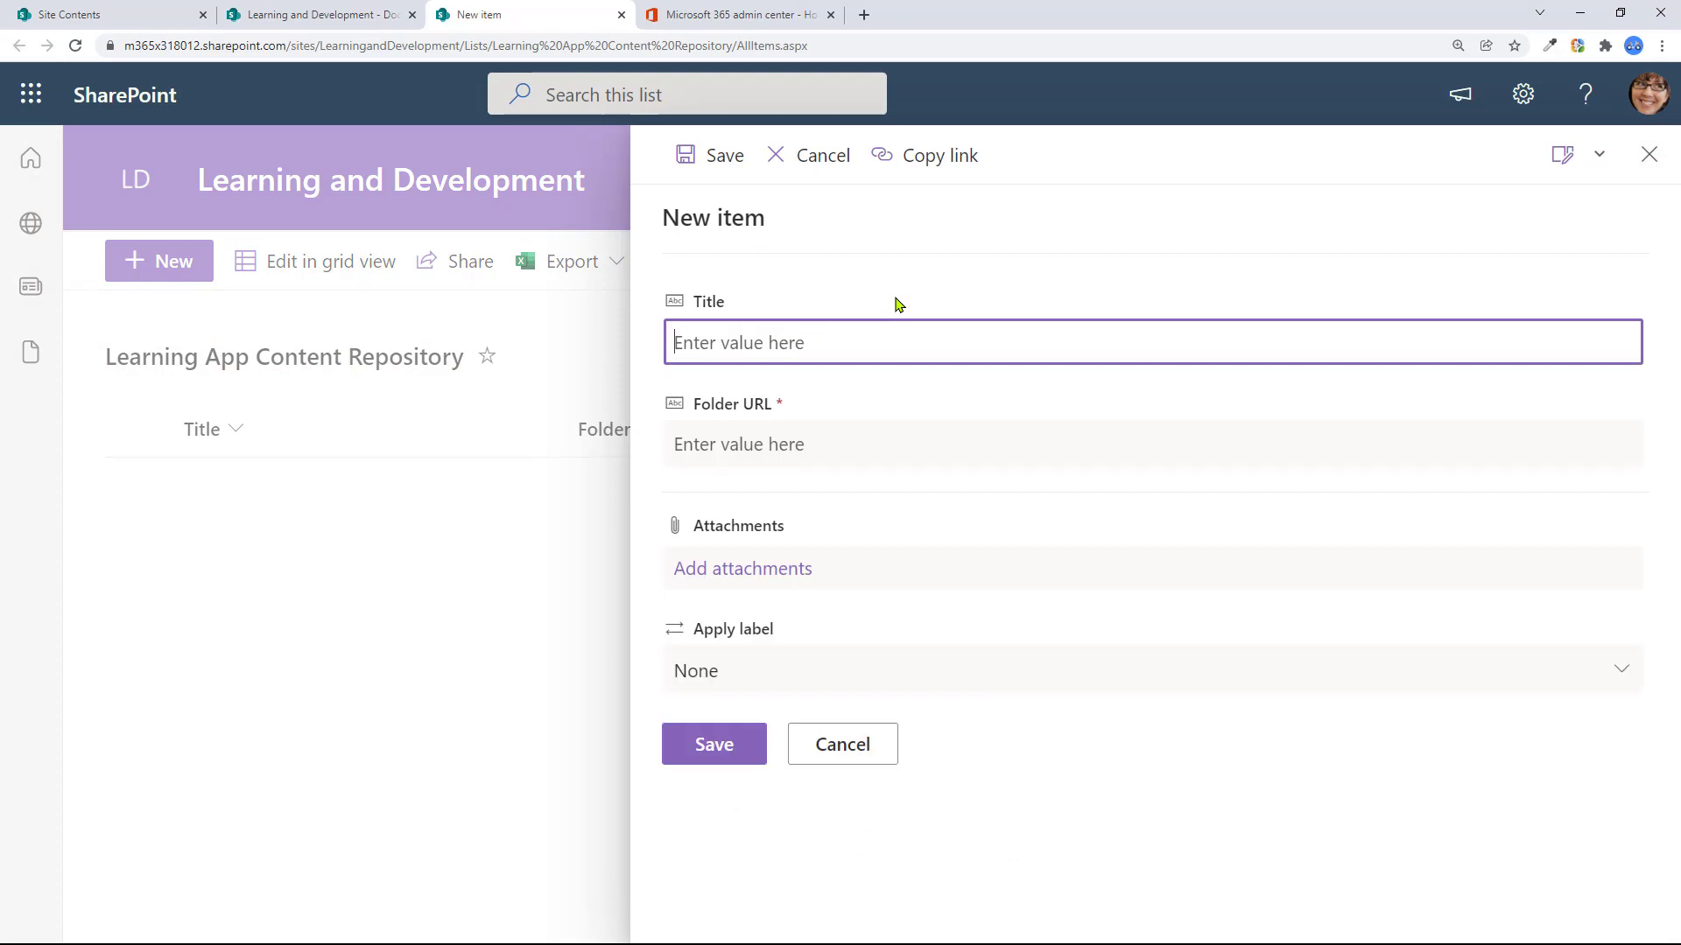
type("HR Library")
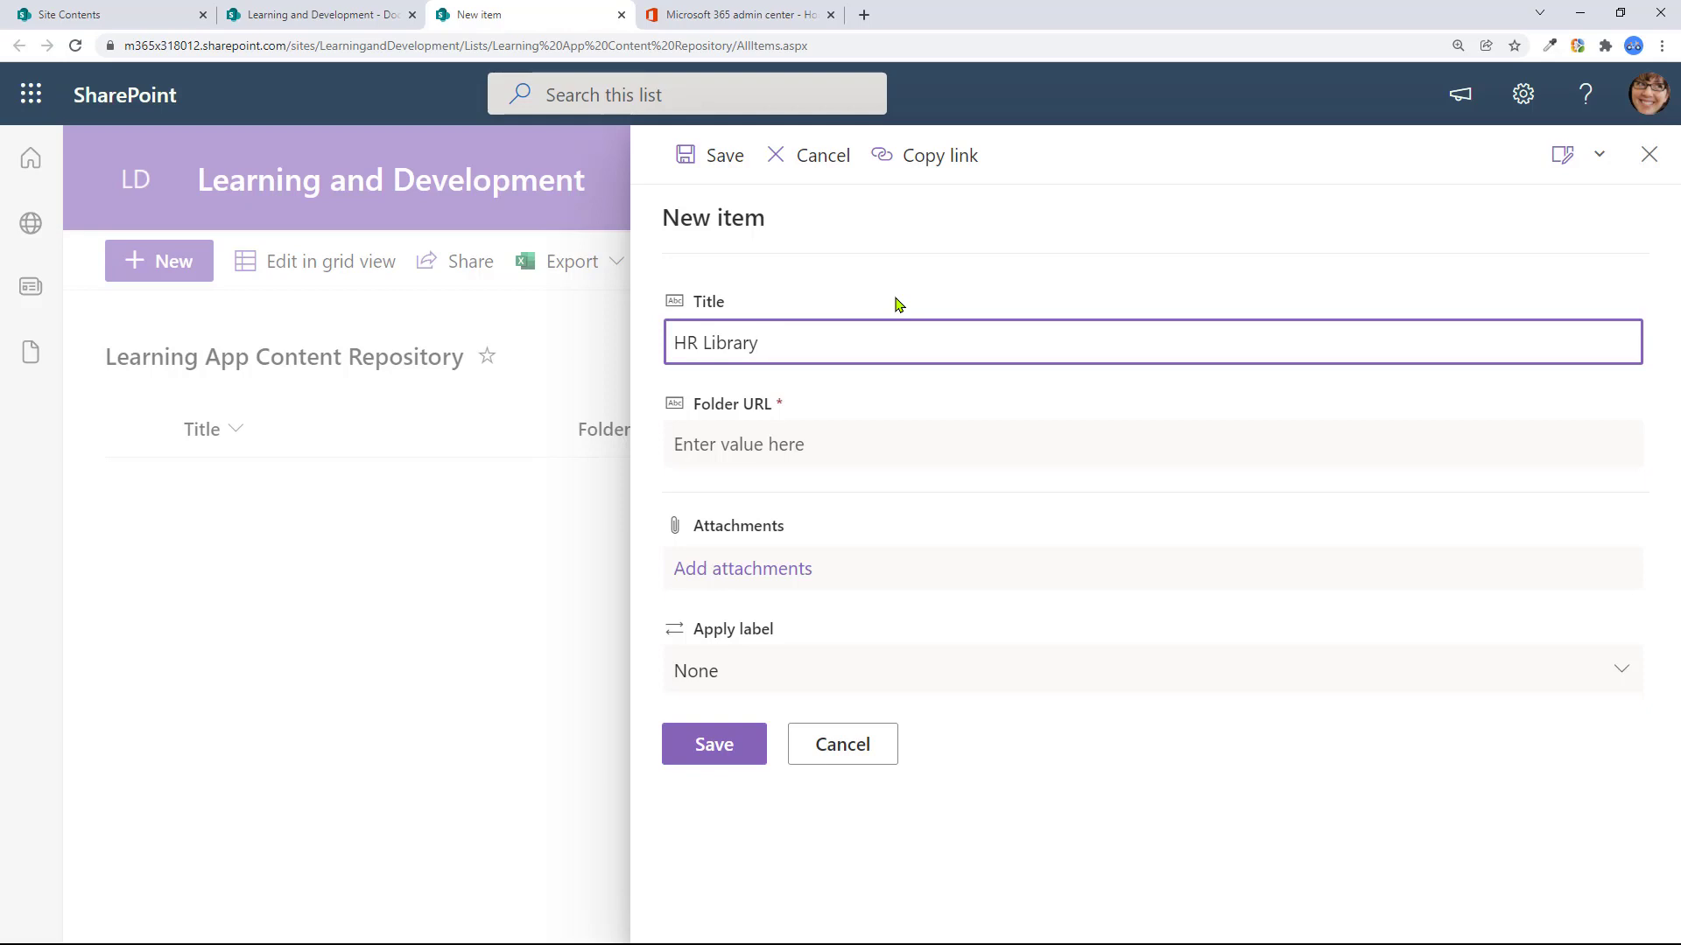
left_click(897, 442)
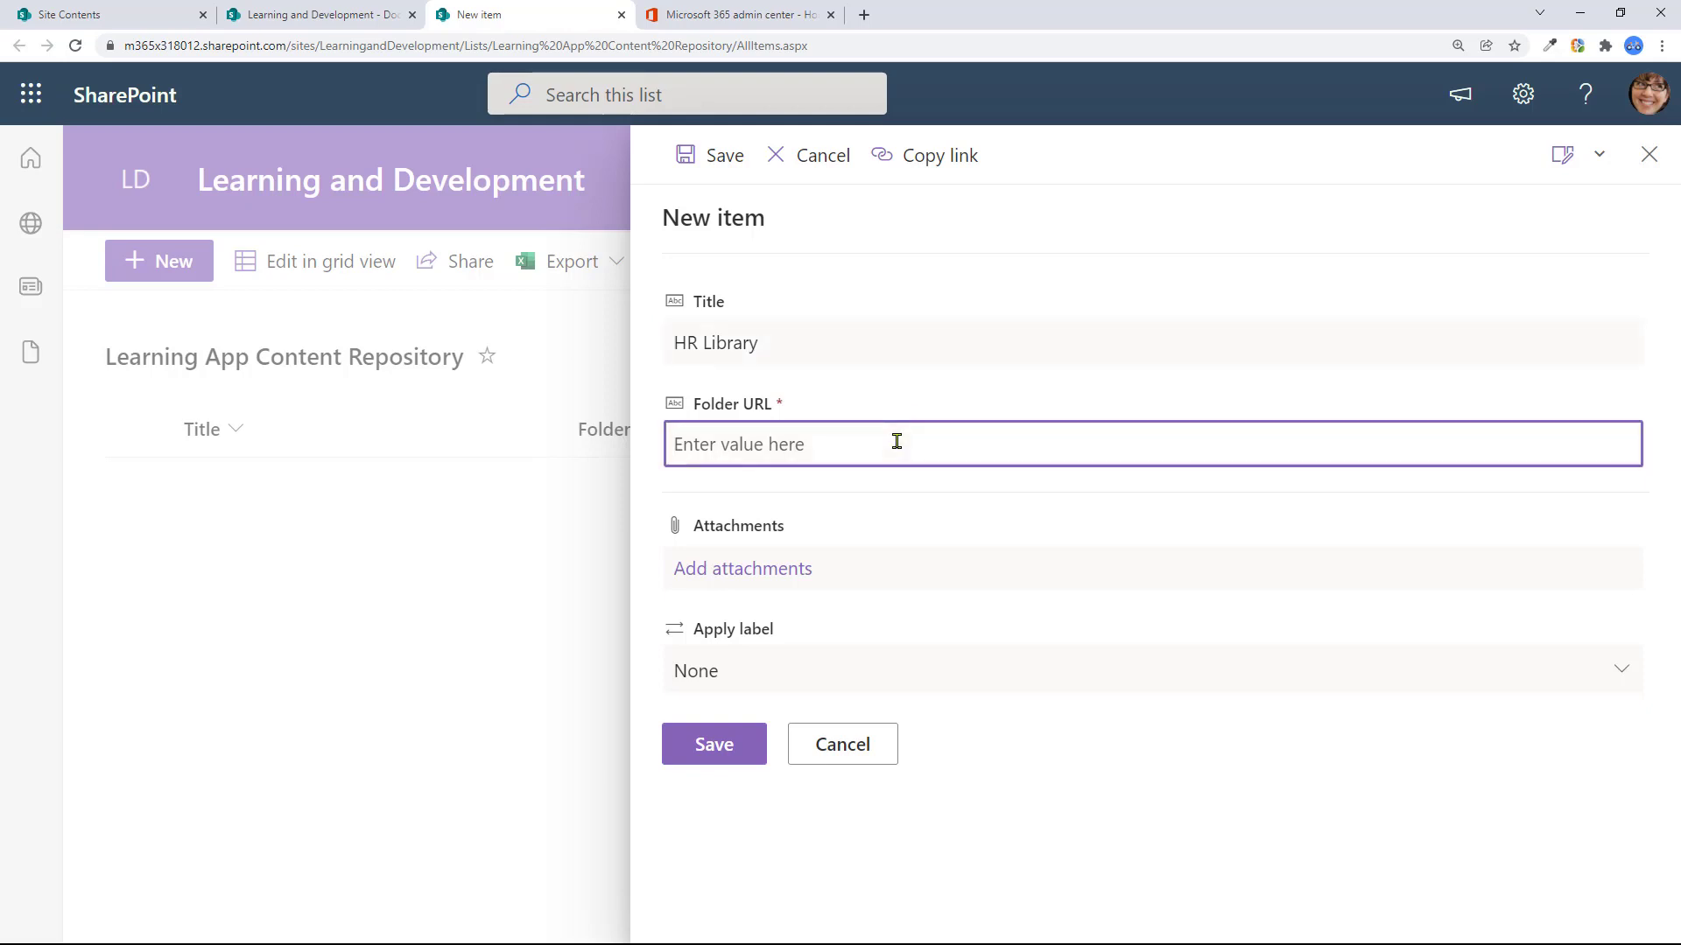
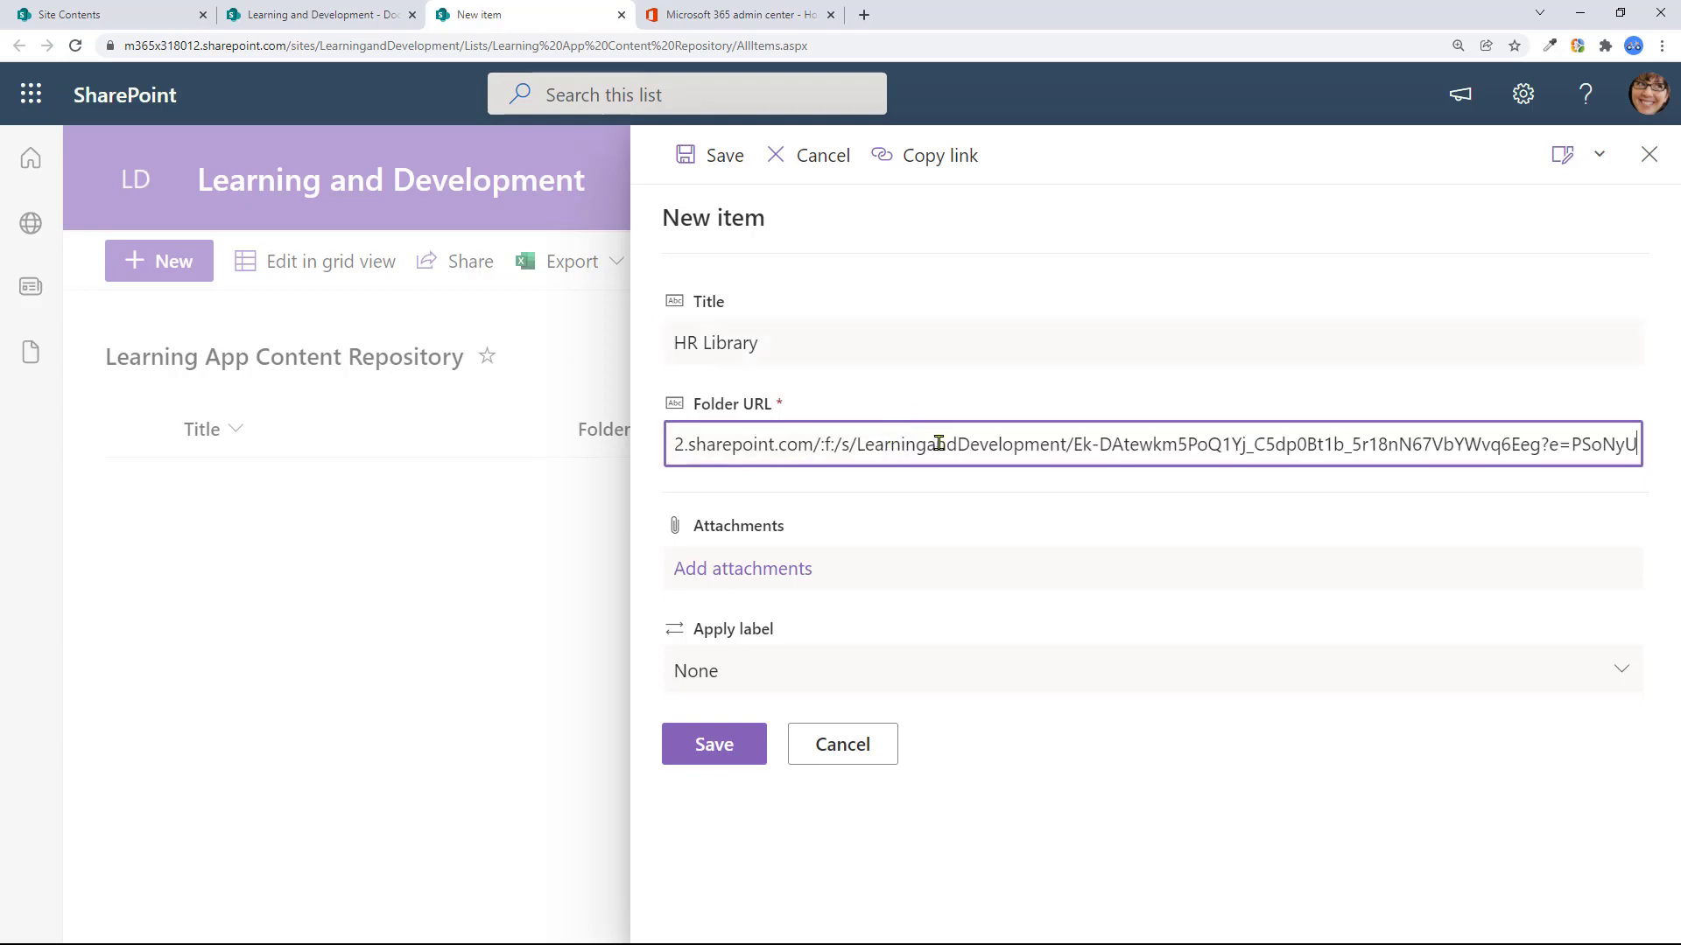
Save the HR Library item, then scroll through the Training Content files' descriptions
left_click(720, 744)
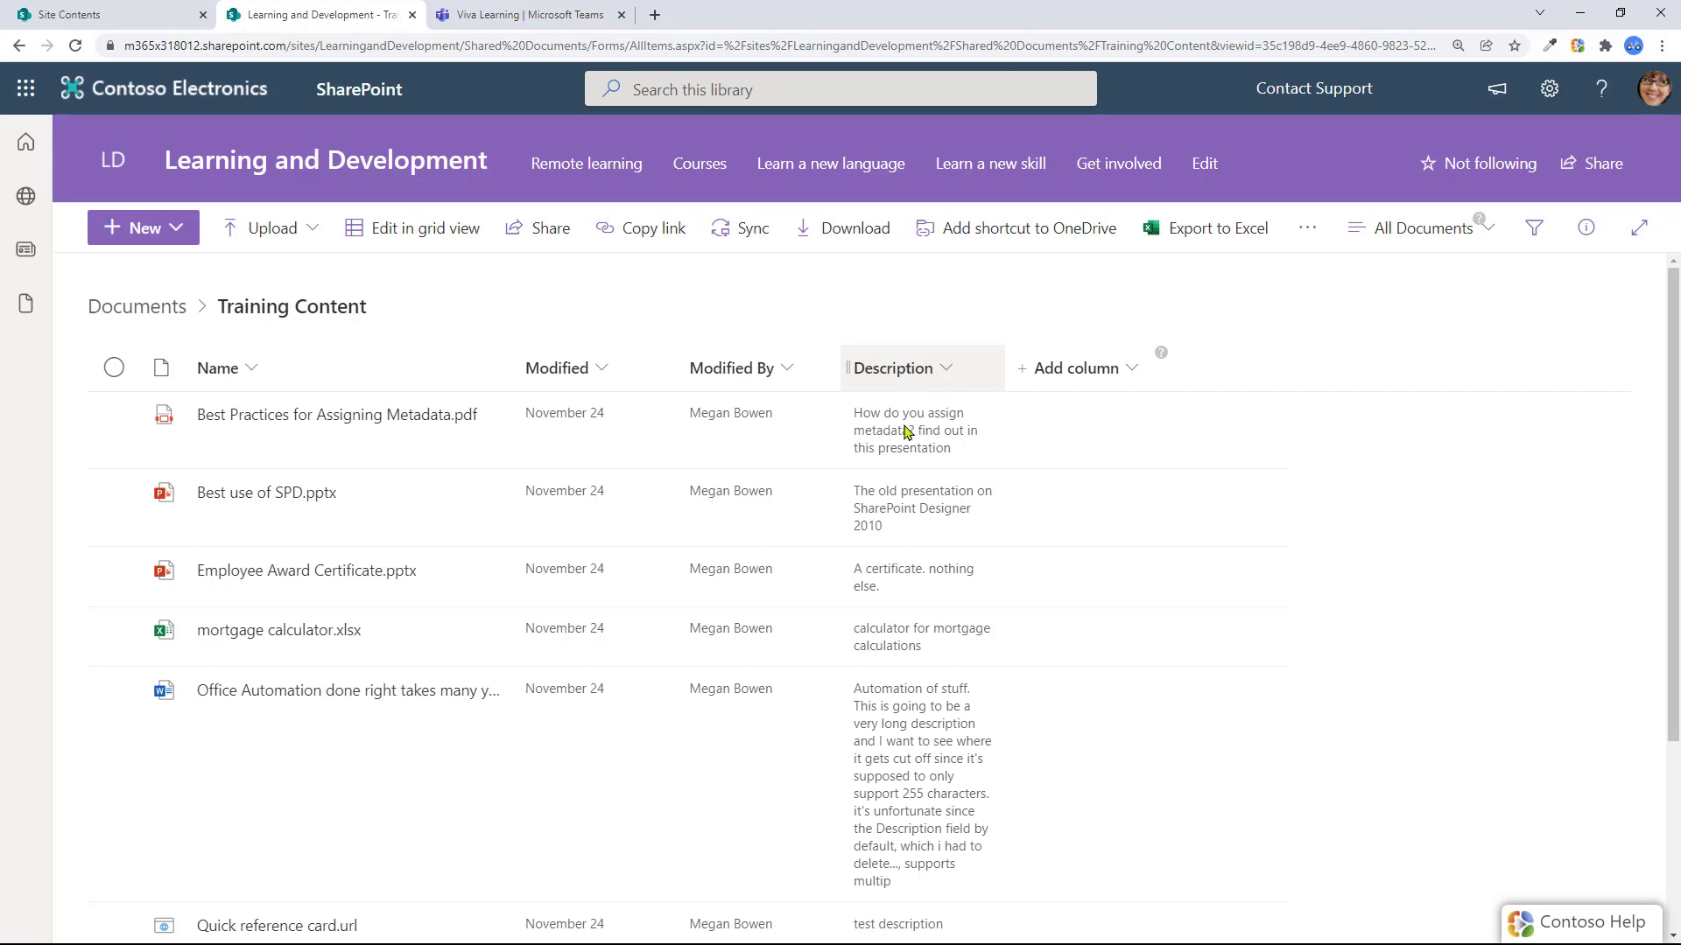
scroll(910, 718, "down", 2)
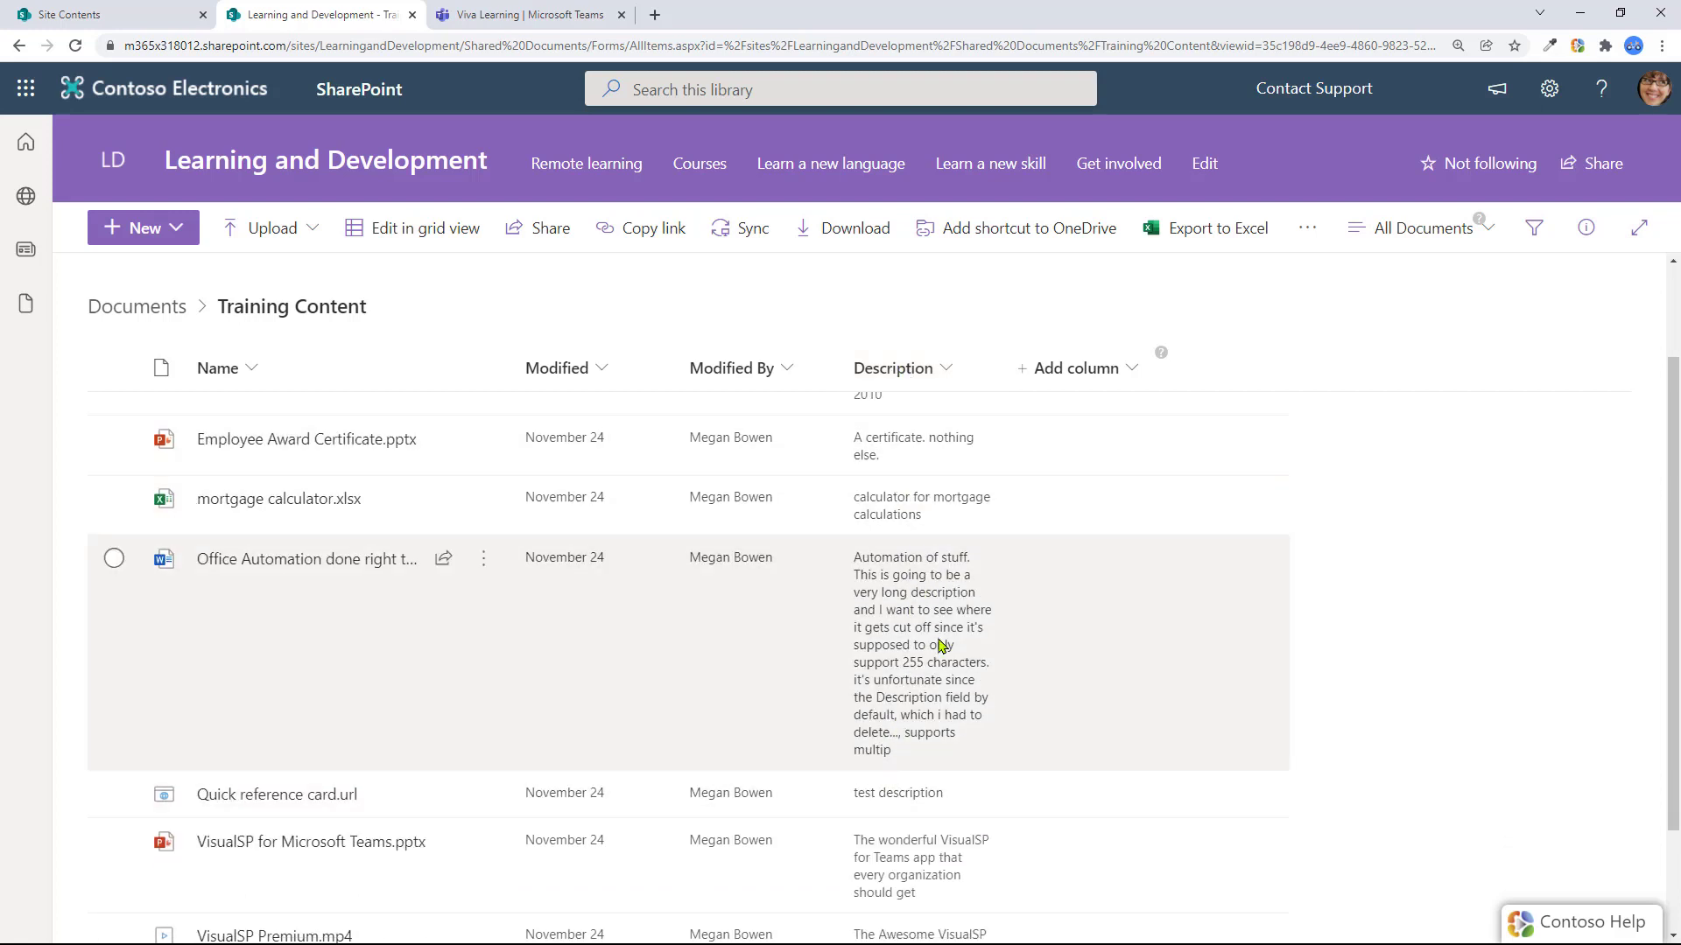
scroll(950, 534, "up", 2)
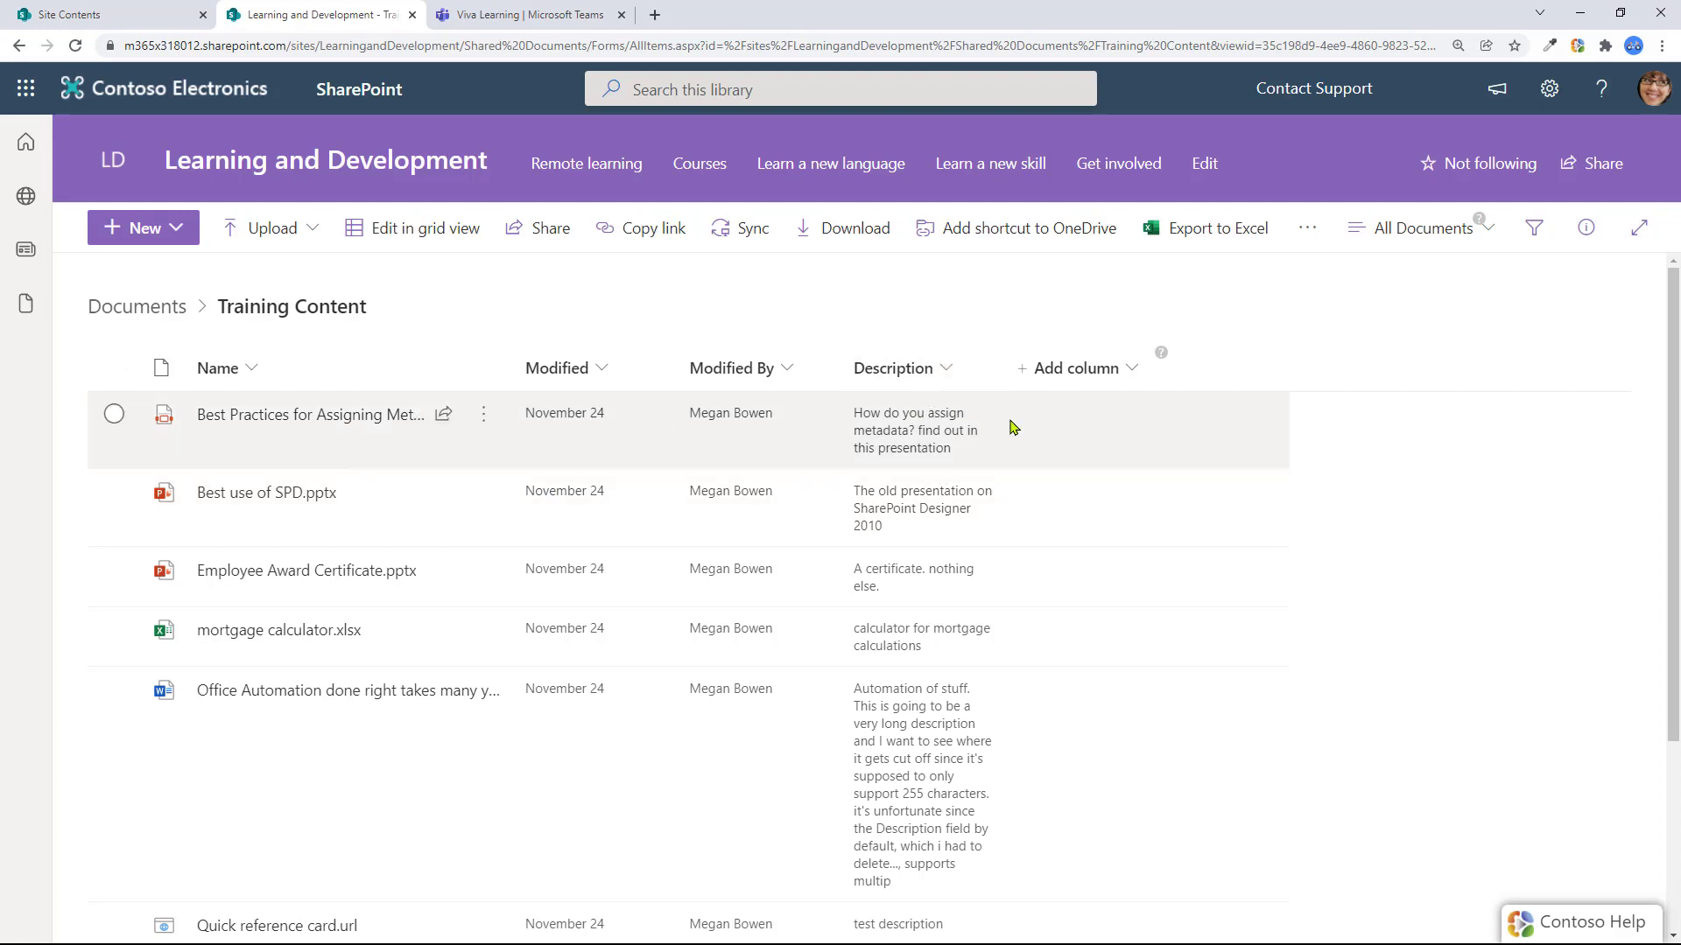
Open the Documents library settings and review the Description column as single line of text
left_click(1549, 88)
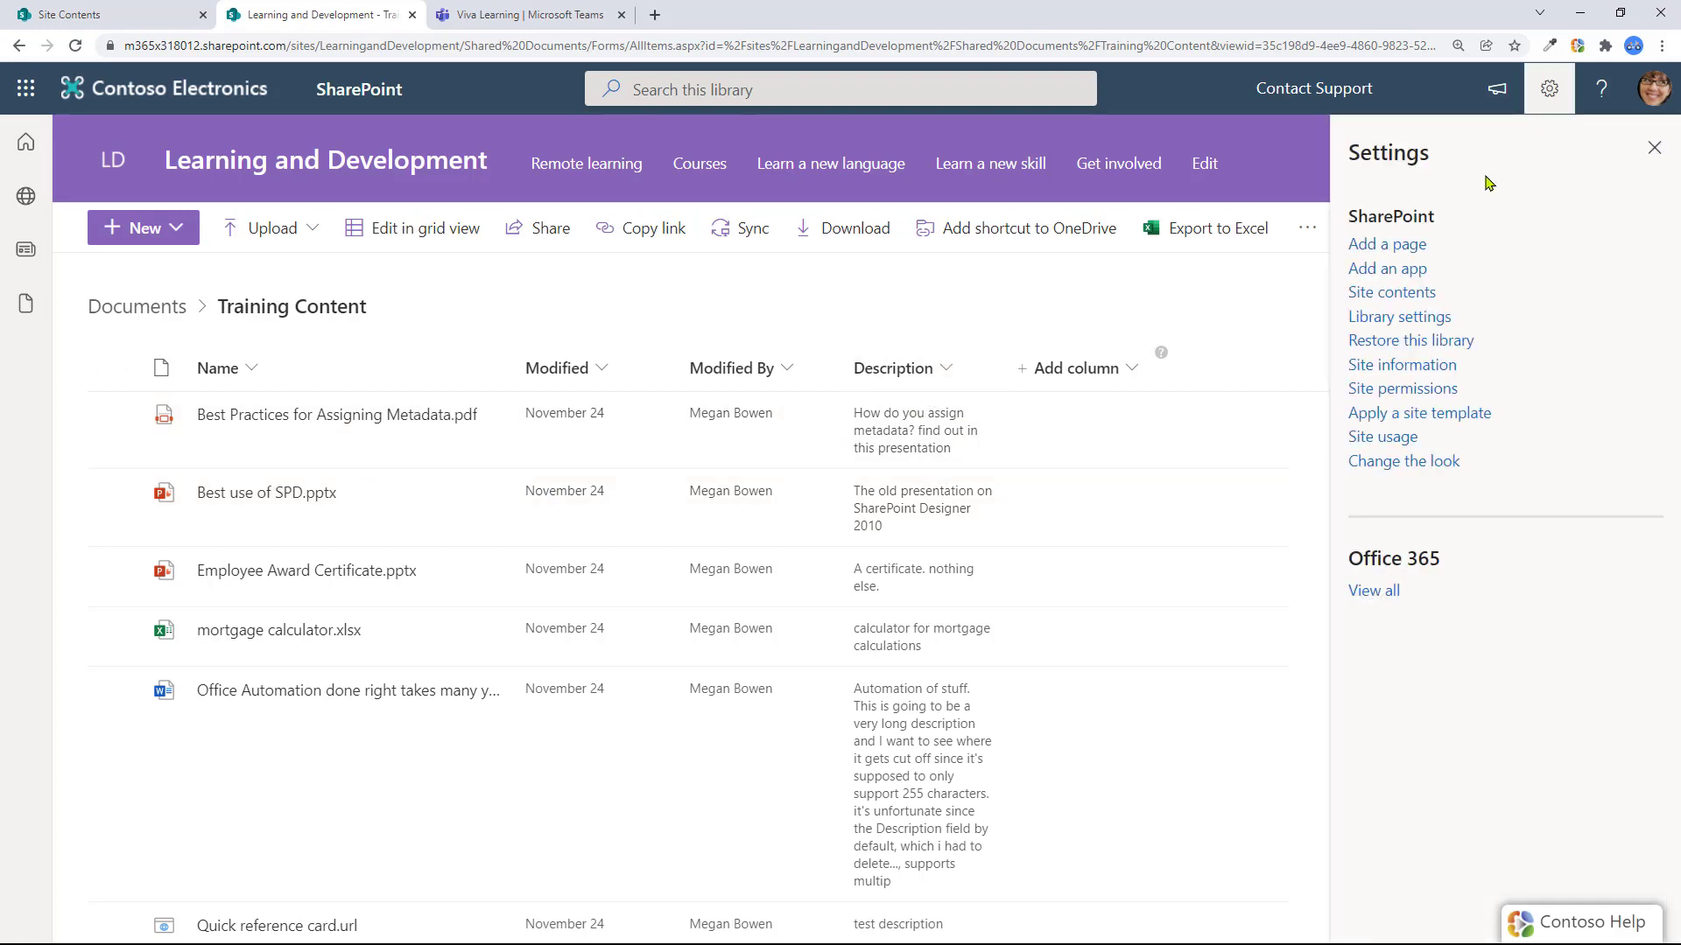
left_click(1414, 326)
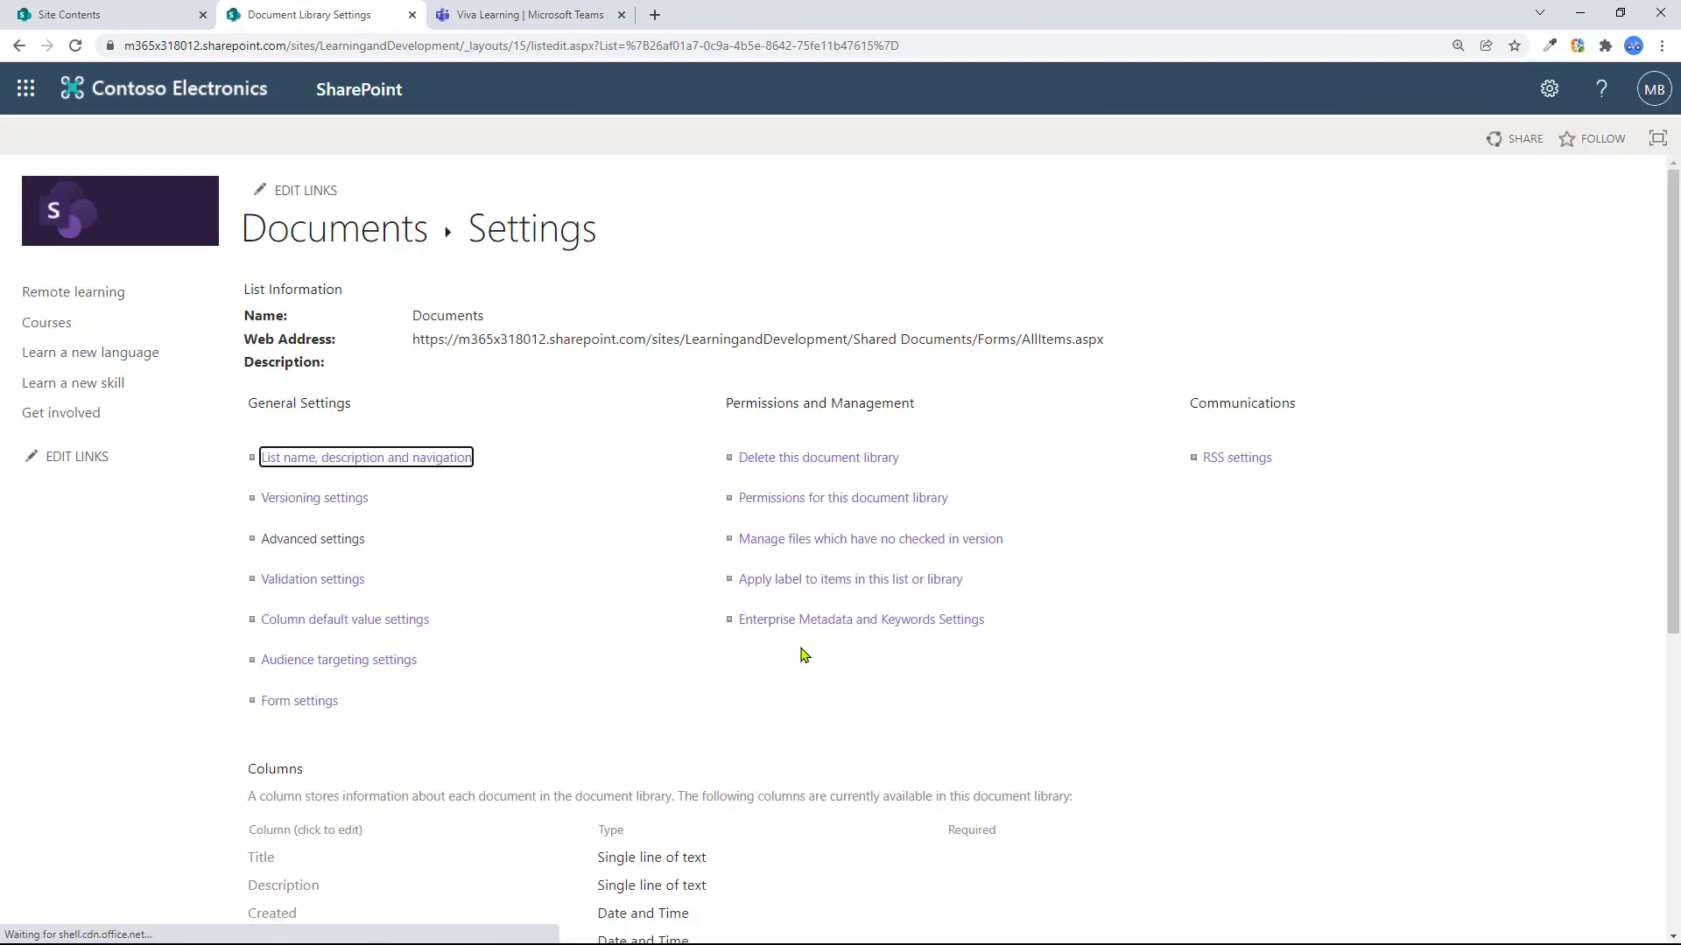
scroll(597, 639, "down", 2)
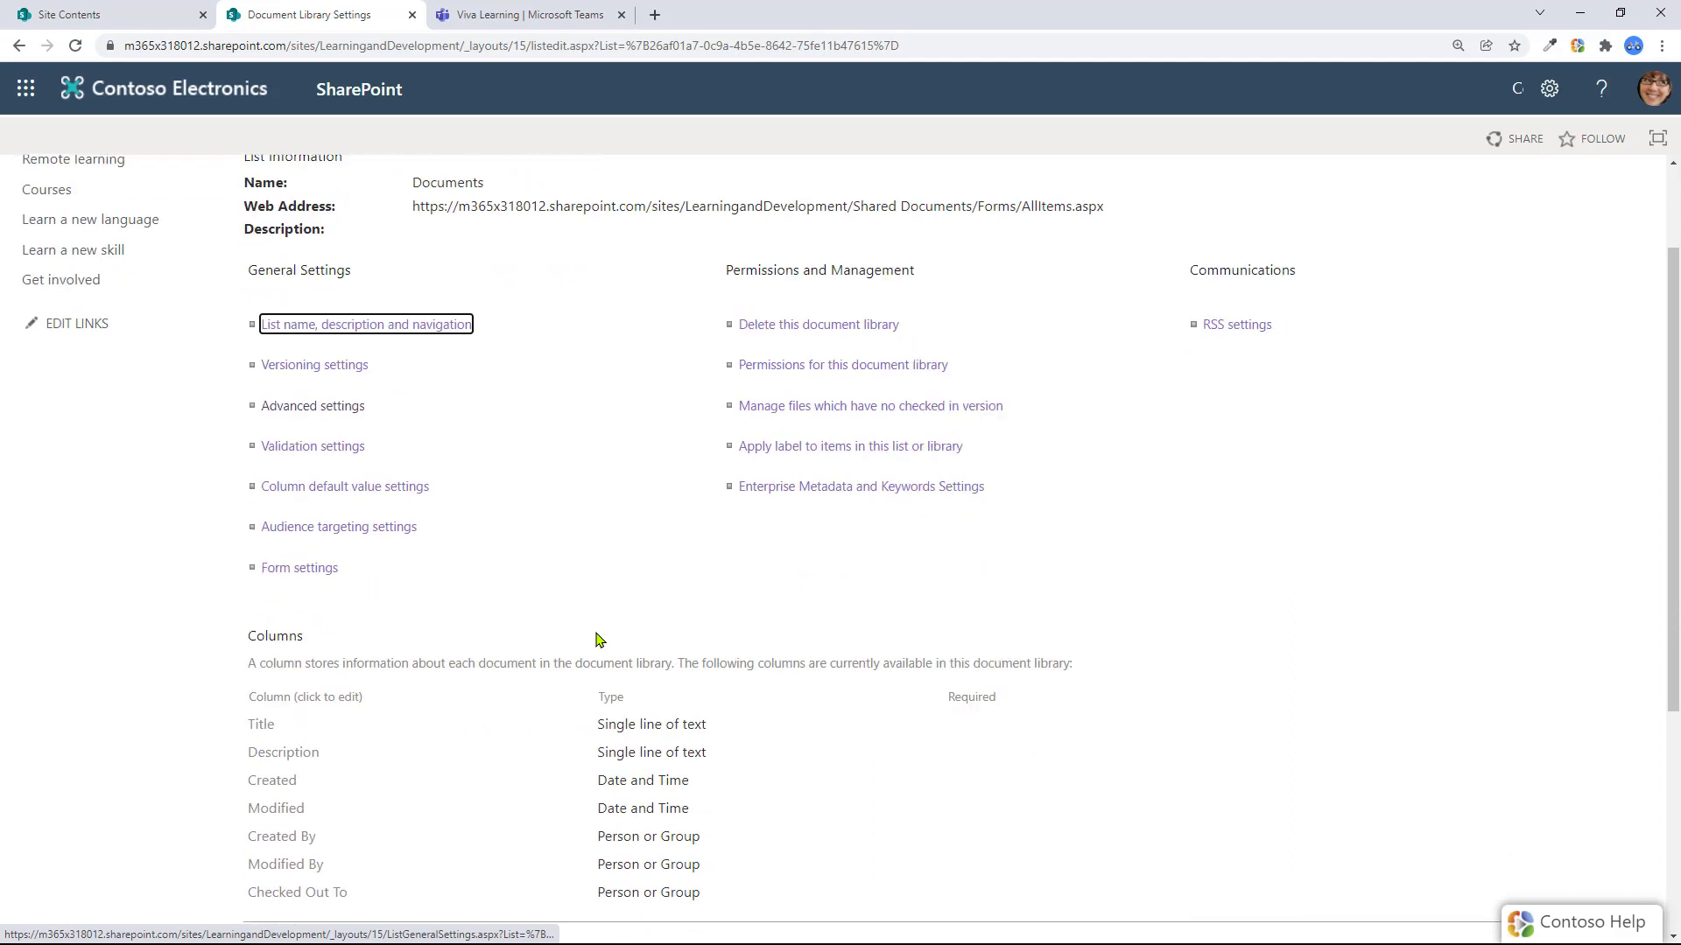
scroll(597, 639, "down", 3)
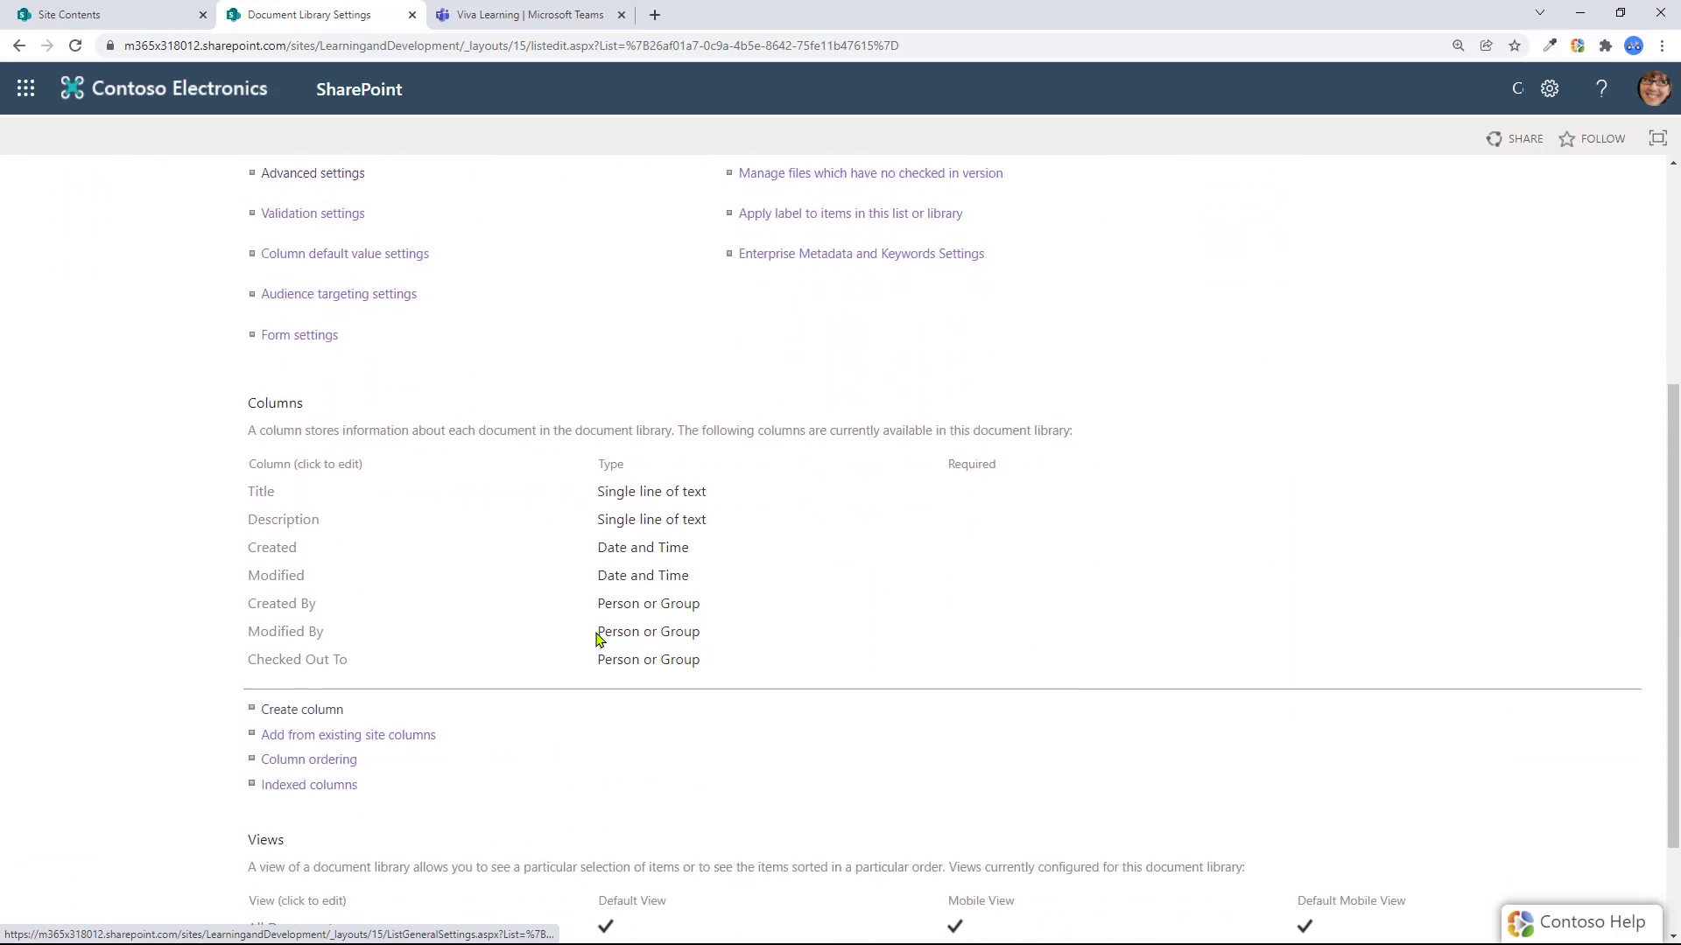
left_click(307, 520)
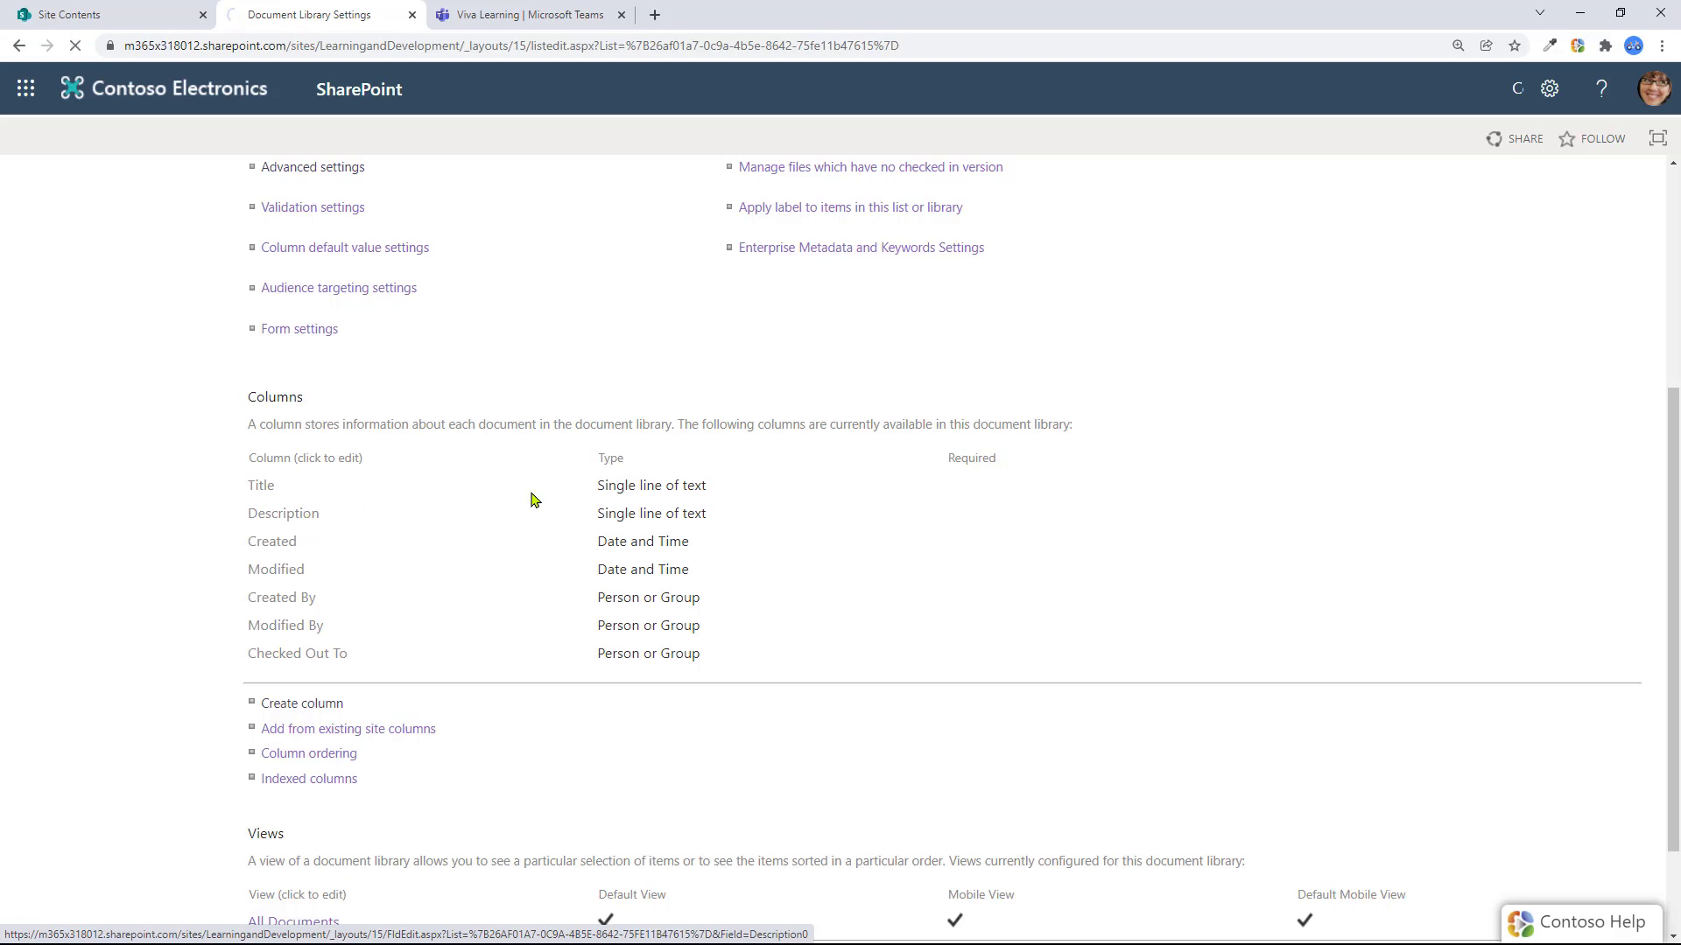
scroll(992, 516, "down", 5)
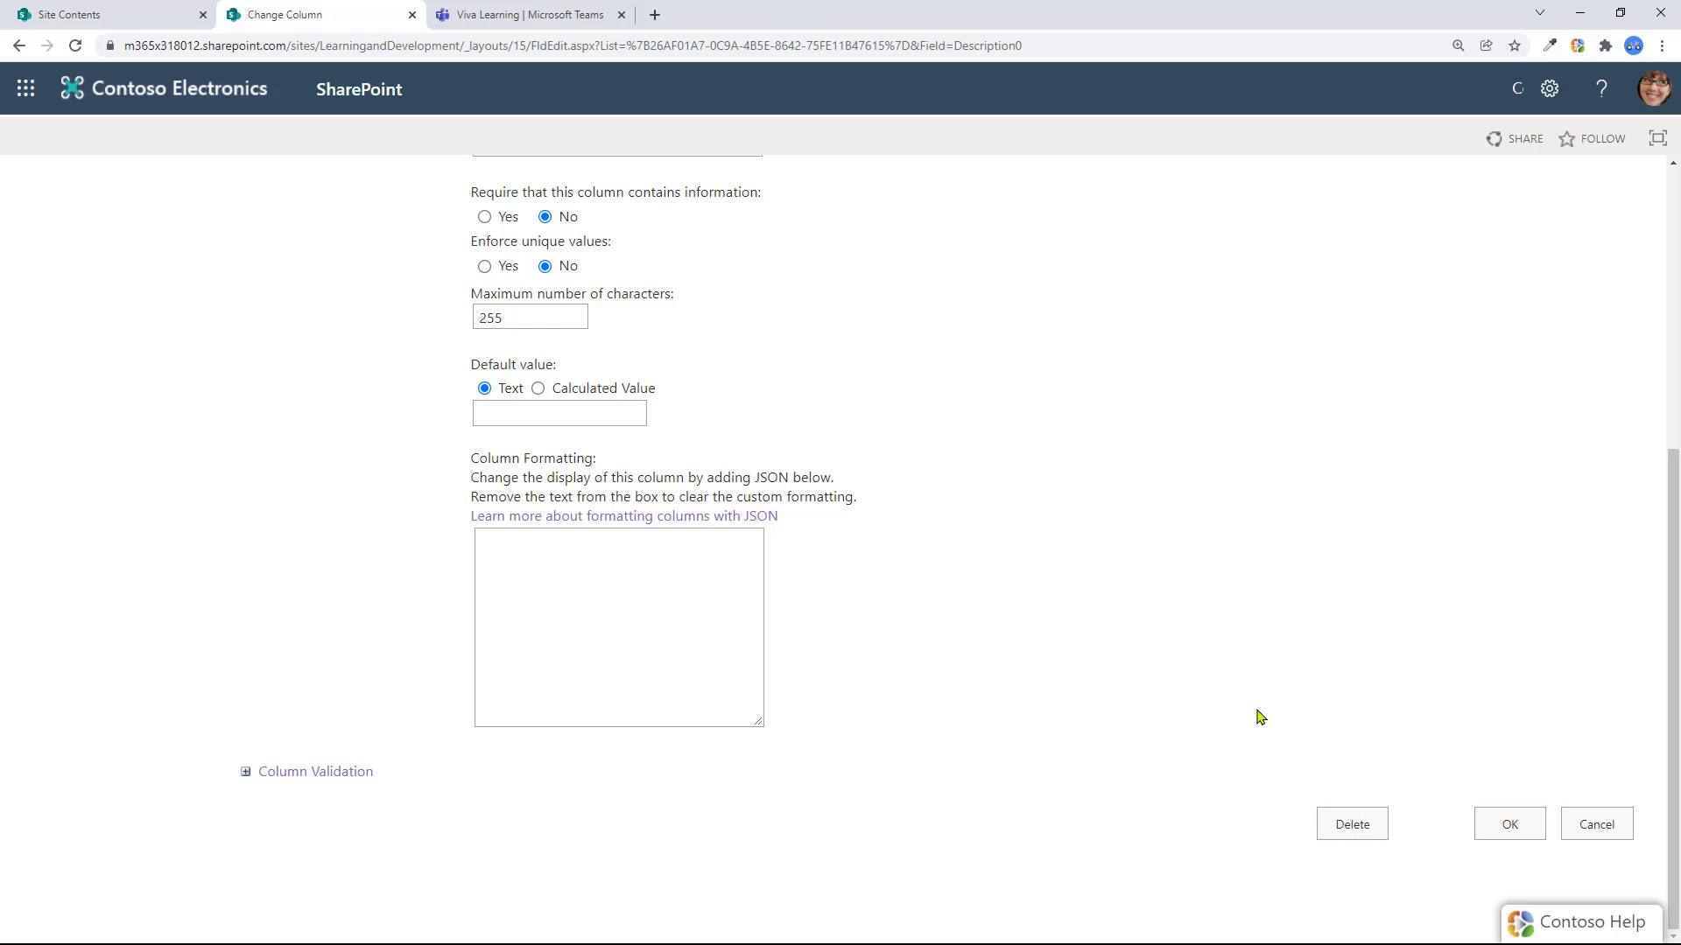
scroll(1256, 711, "up", 5)
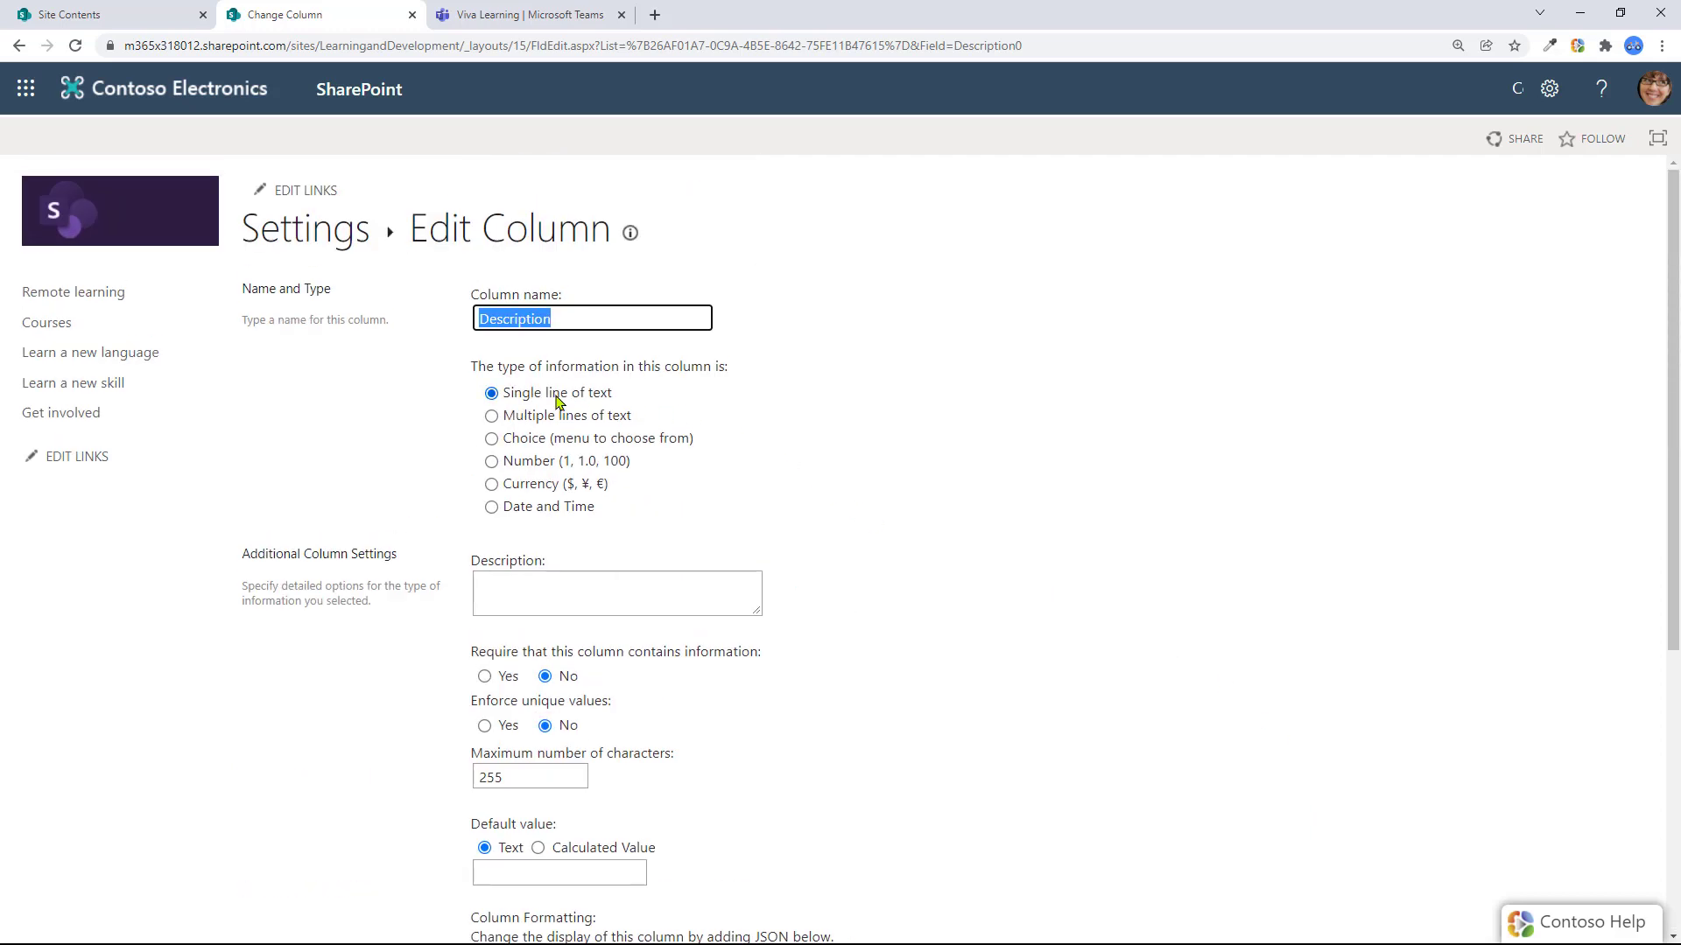
scroll(790, 497, "down", 4)
left_click(887, 492)
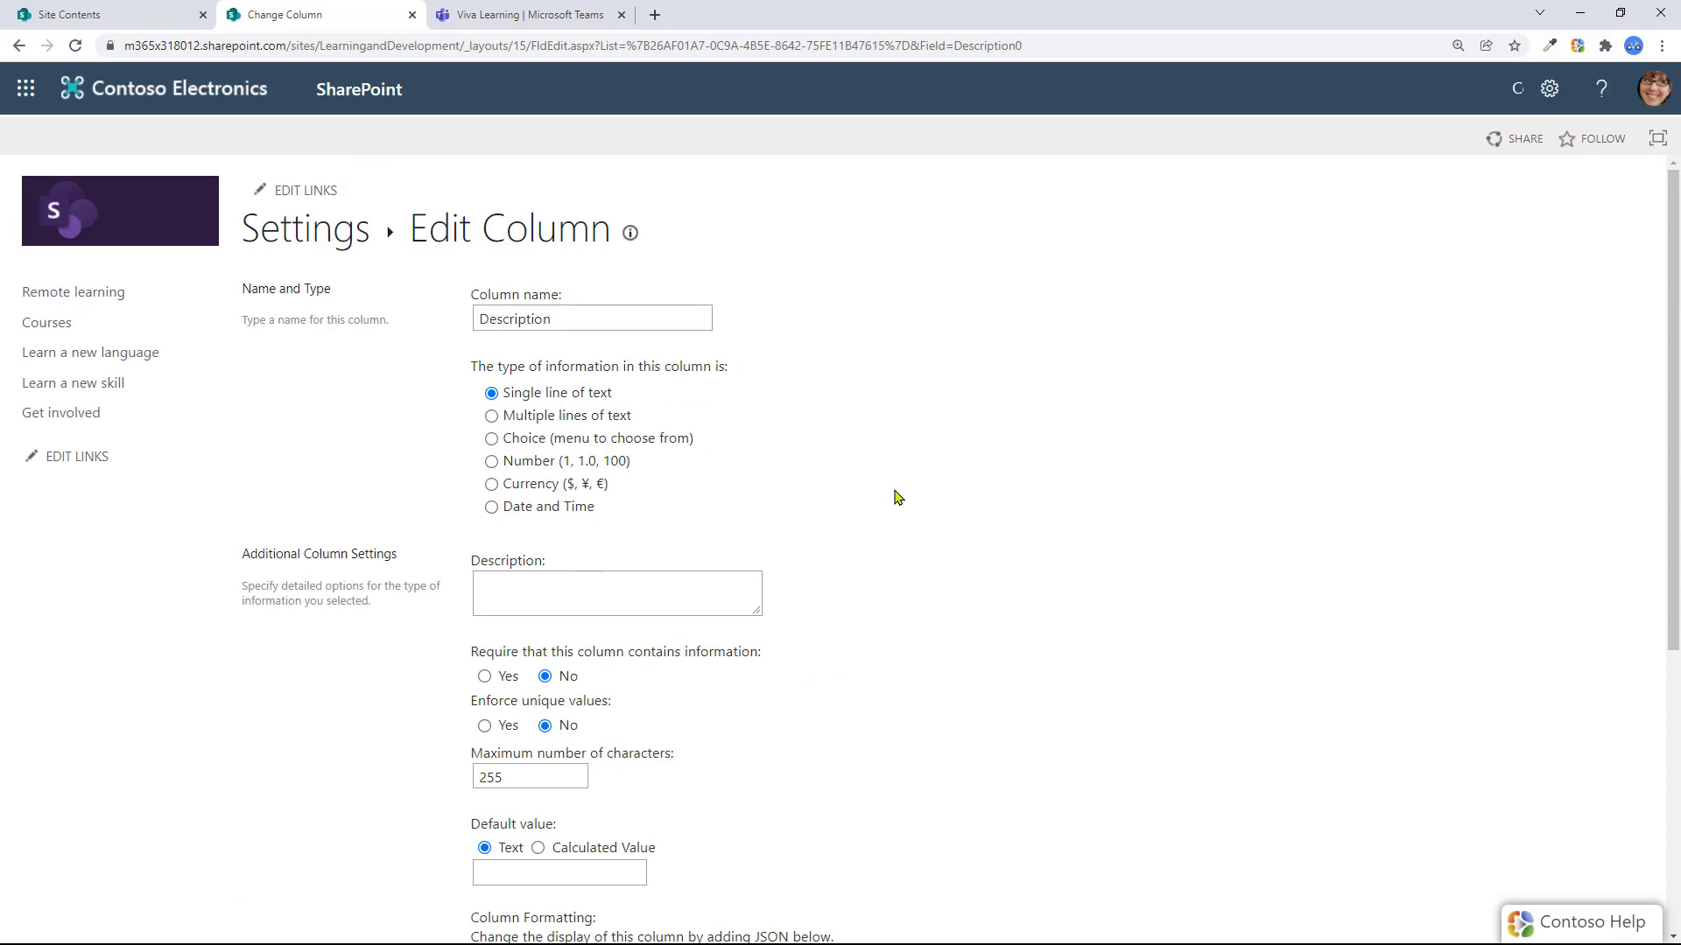
Return to Training Content, switch to grid view, and commit the Best use of SPD.pptx description
left_click(18, 46)
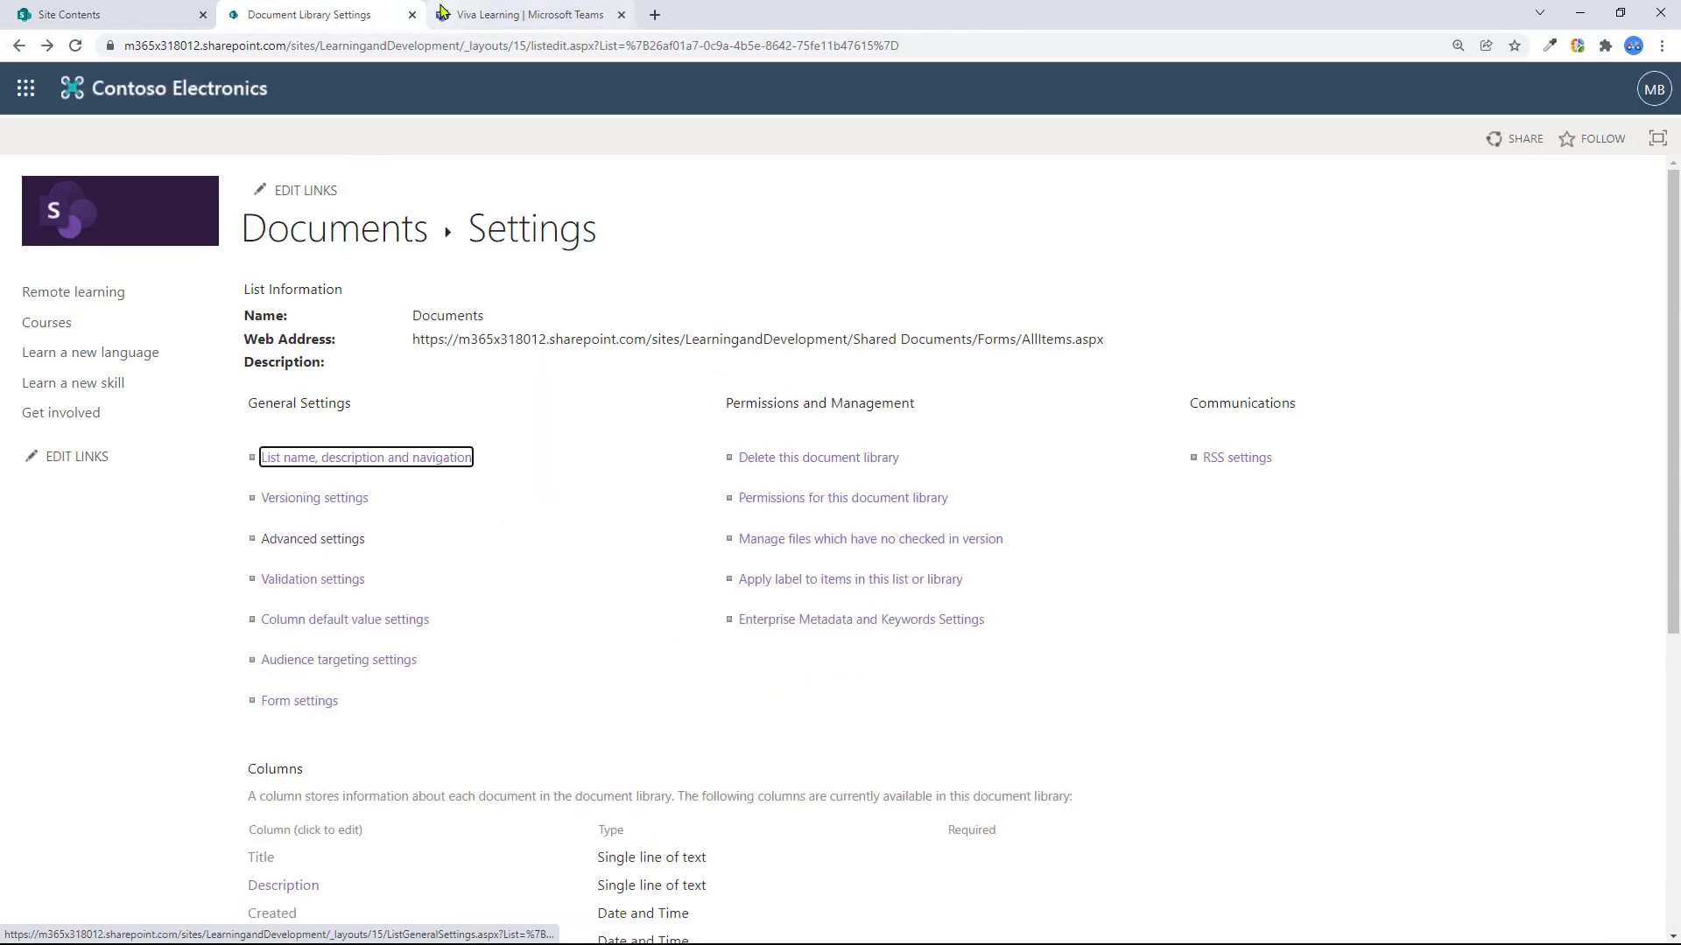
left_click(18, 45)
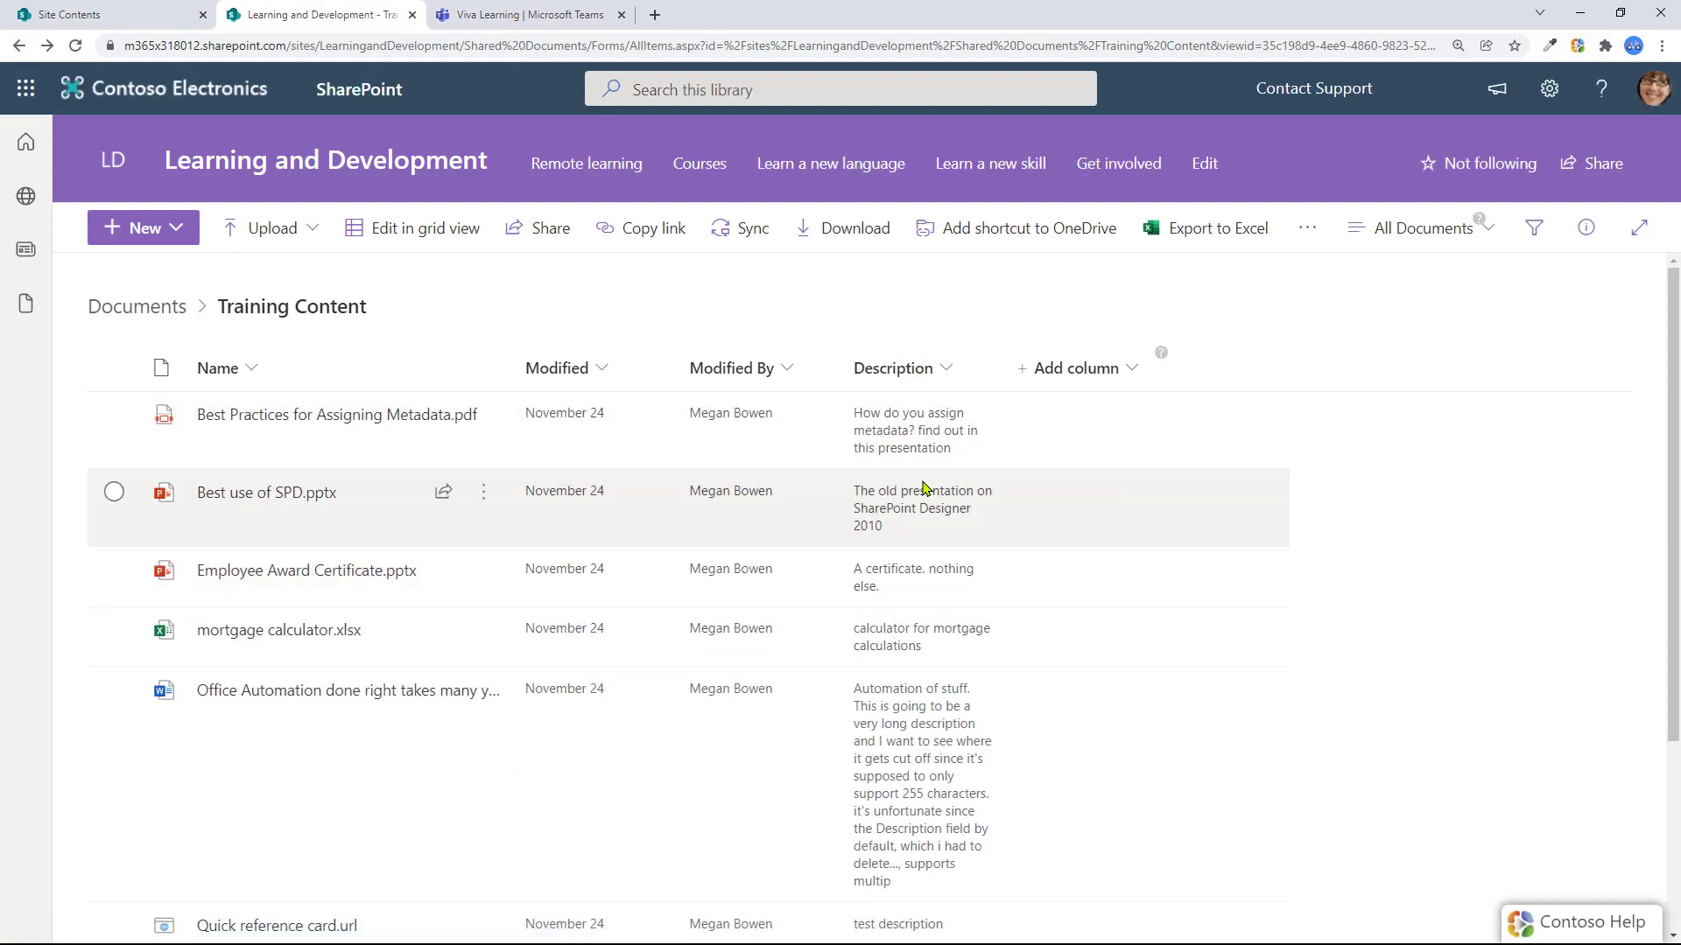
left_click(425, 230)
left_click(776, 536)
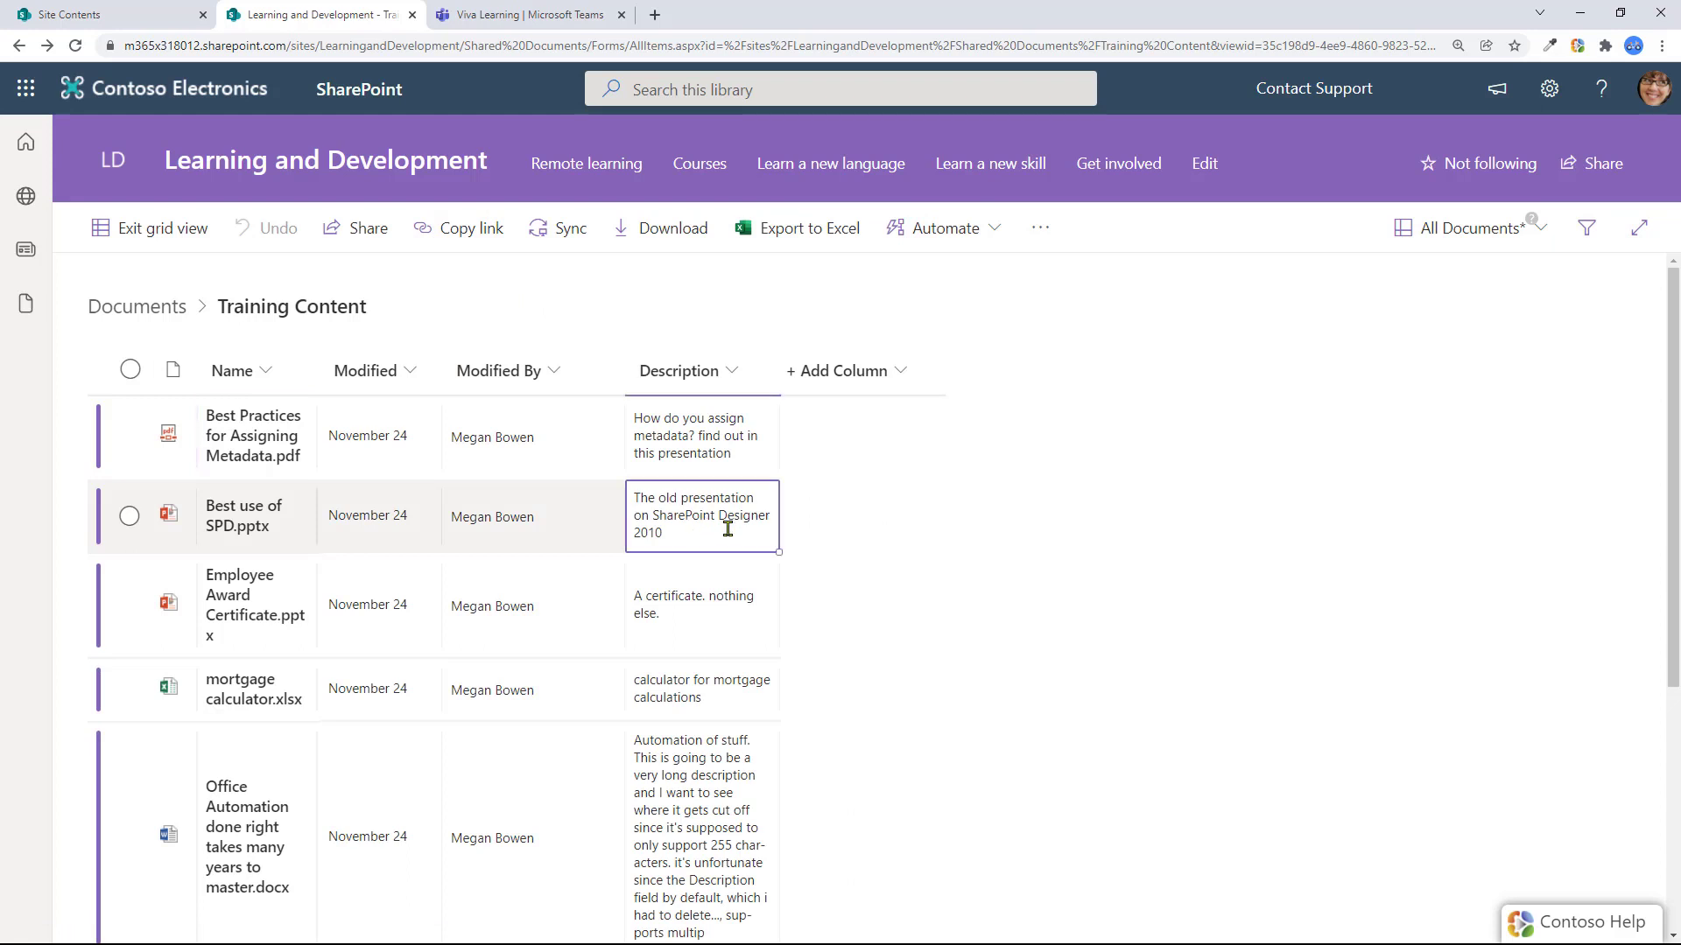
left_click(711, 530)
left_click(1006, 336)
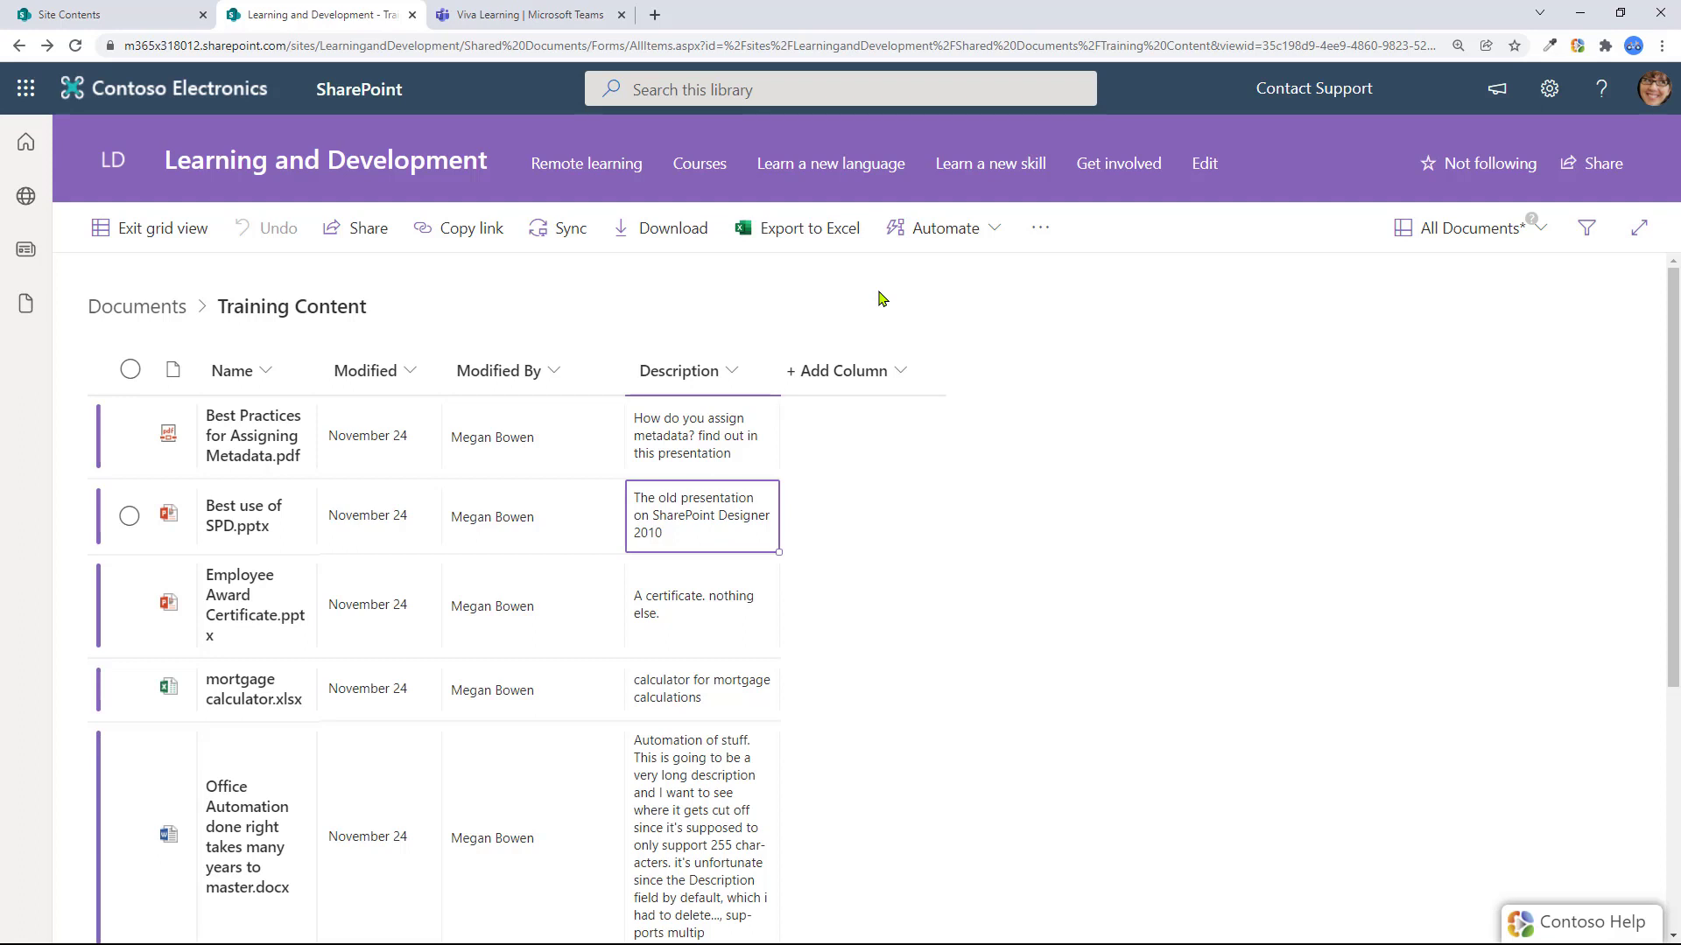
Compare Viva Learning's Contoso courses with the SharePoint Training Content library, then return to Viva Learning
key("ctrl+Tab")
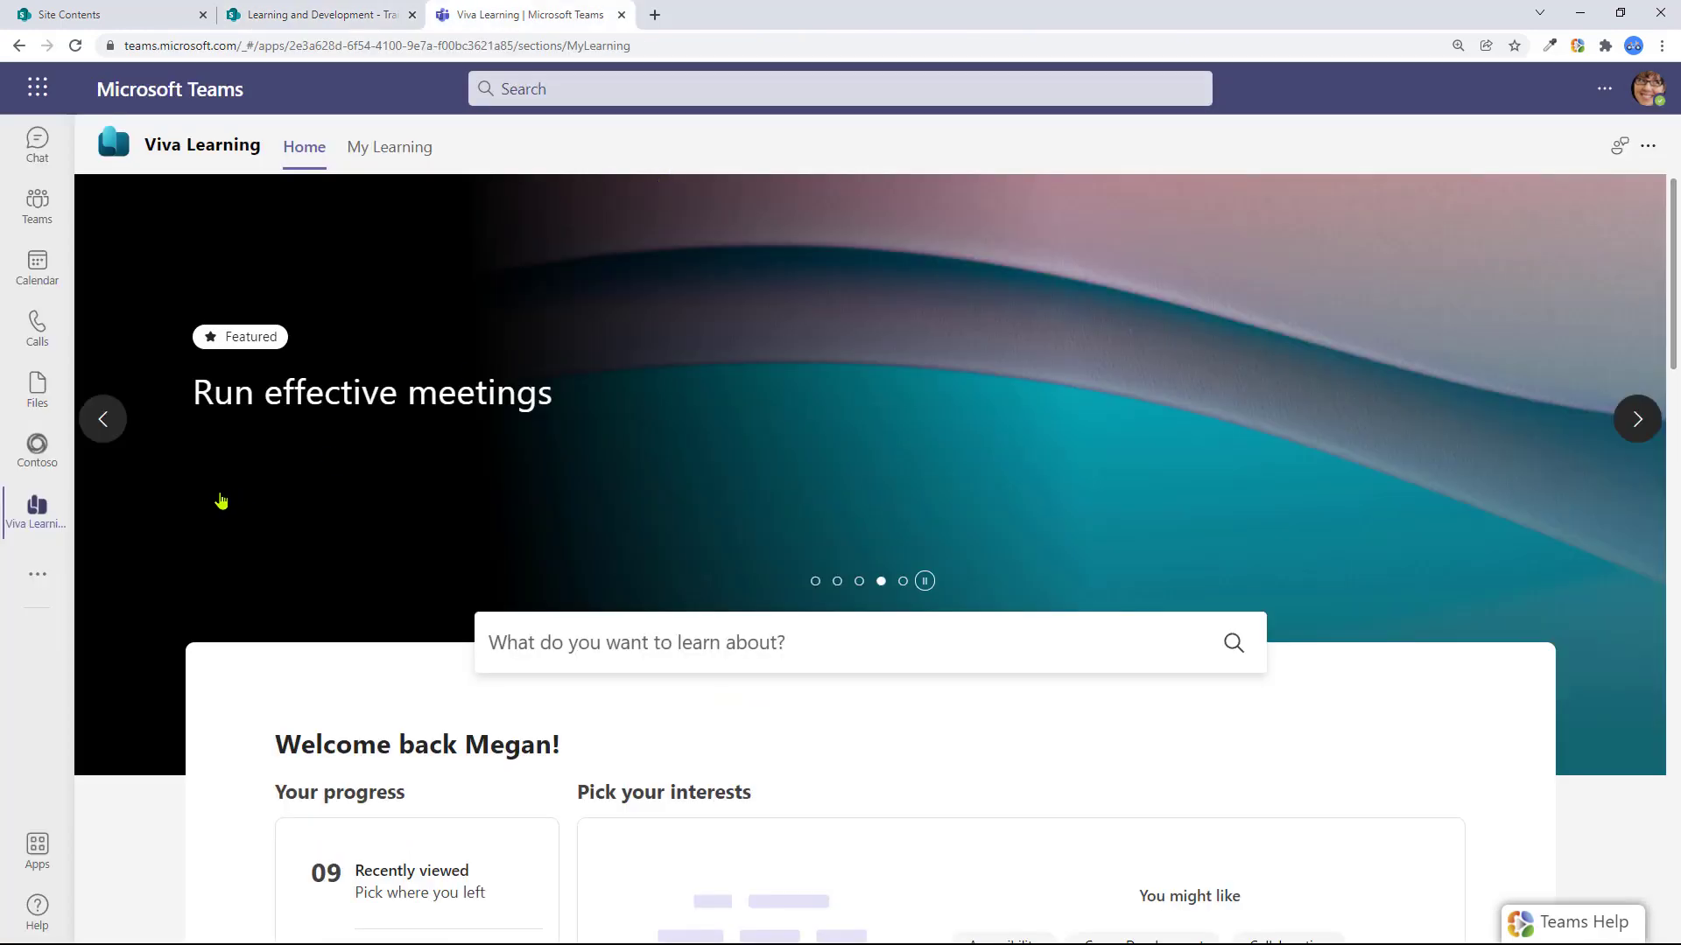
scroll(649, 455, "down", 1)
scroll(649, 455, "down", 10)
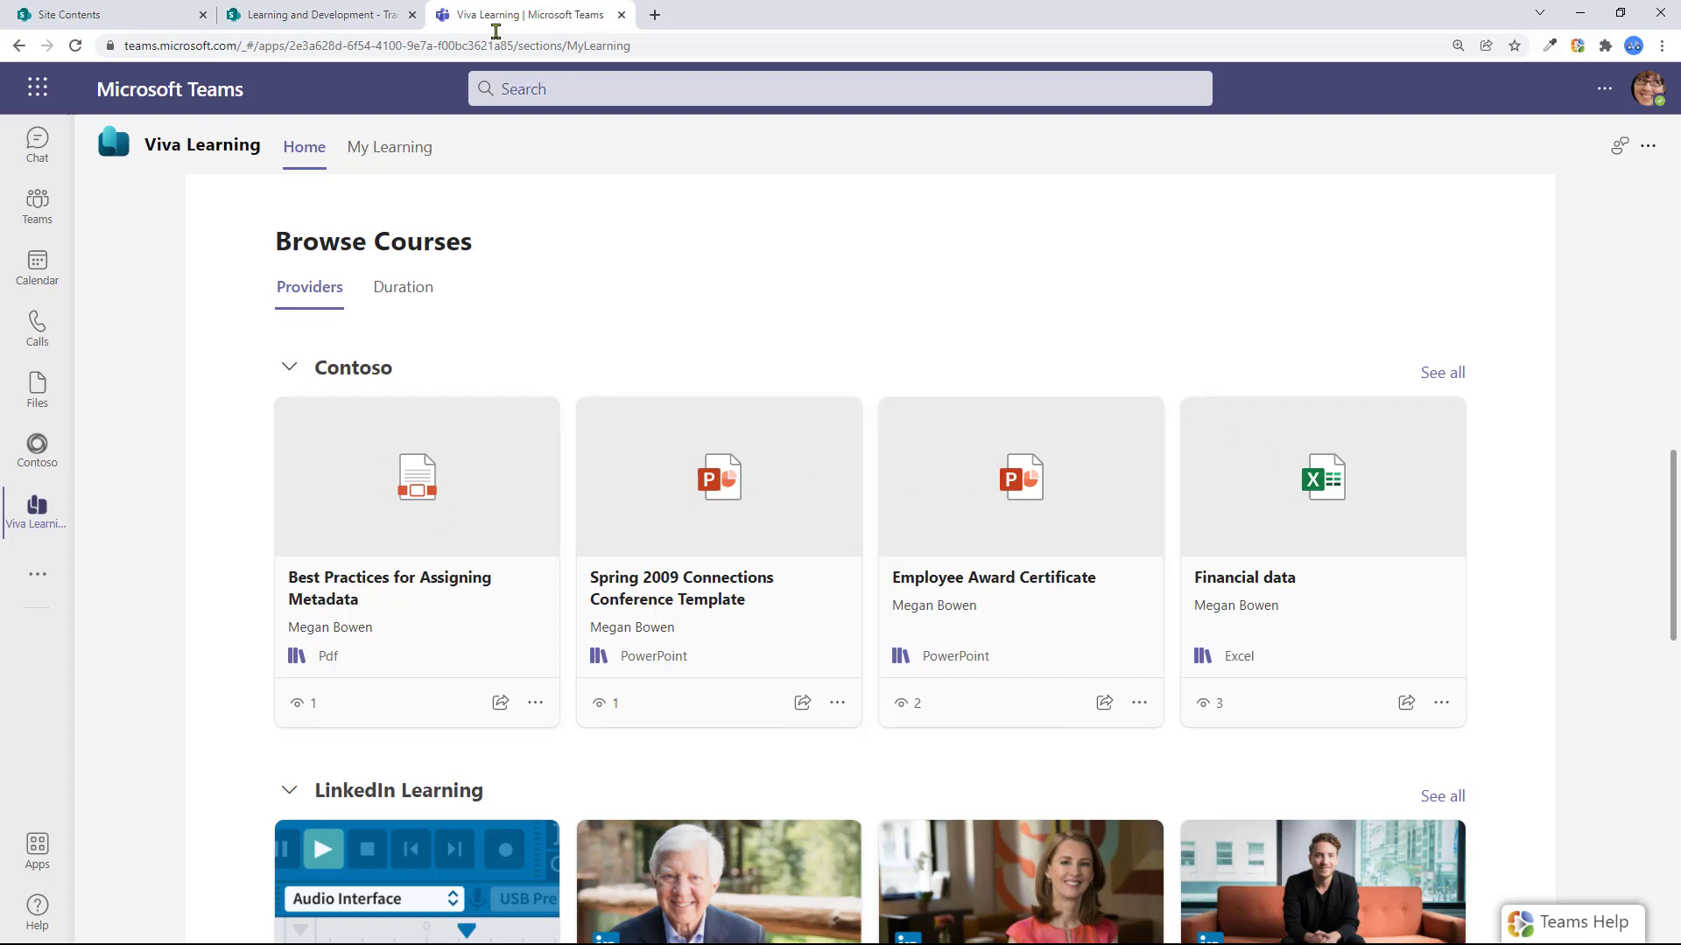
left_click(306, 15)
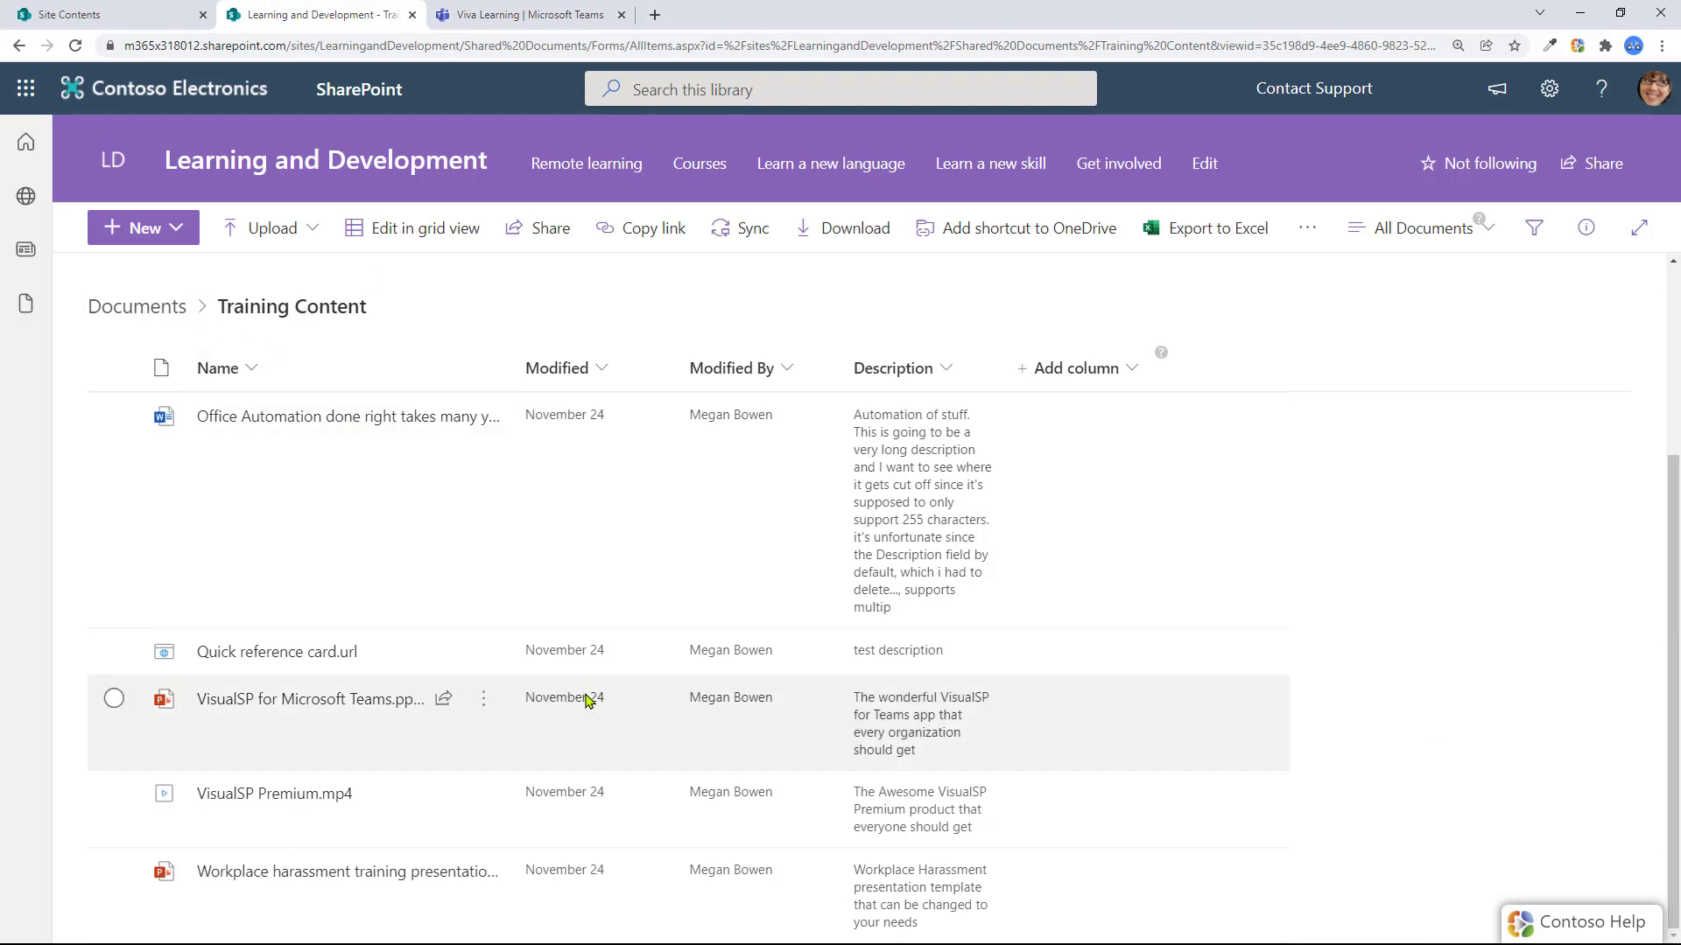
left_click(526, 23)
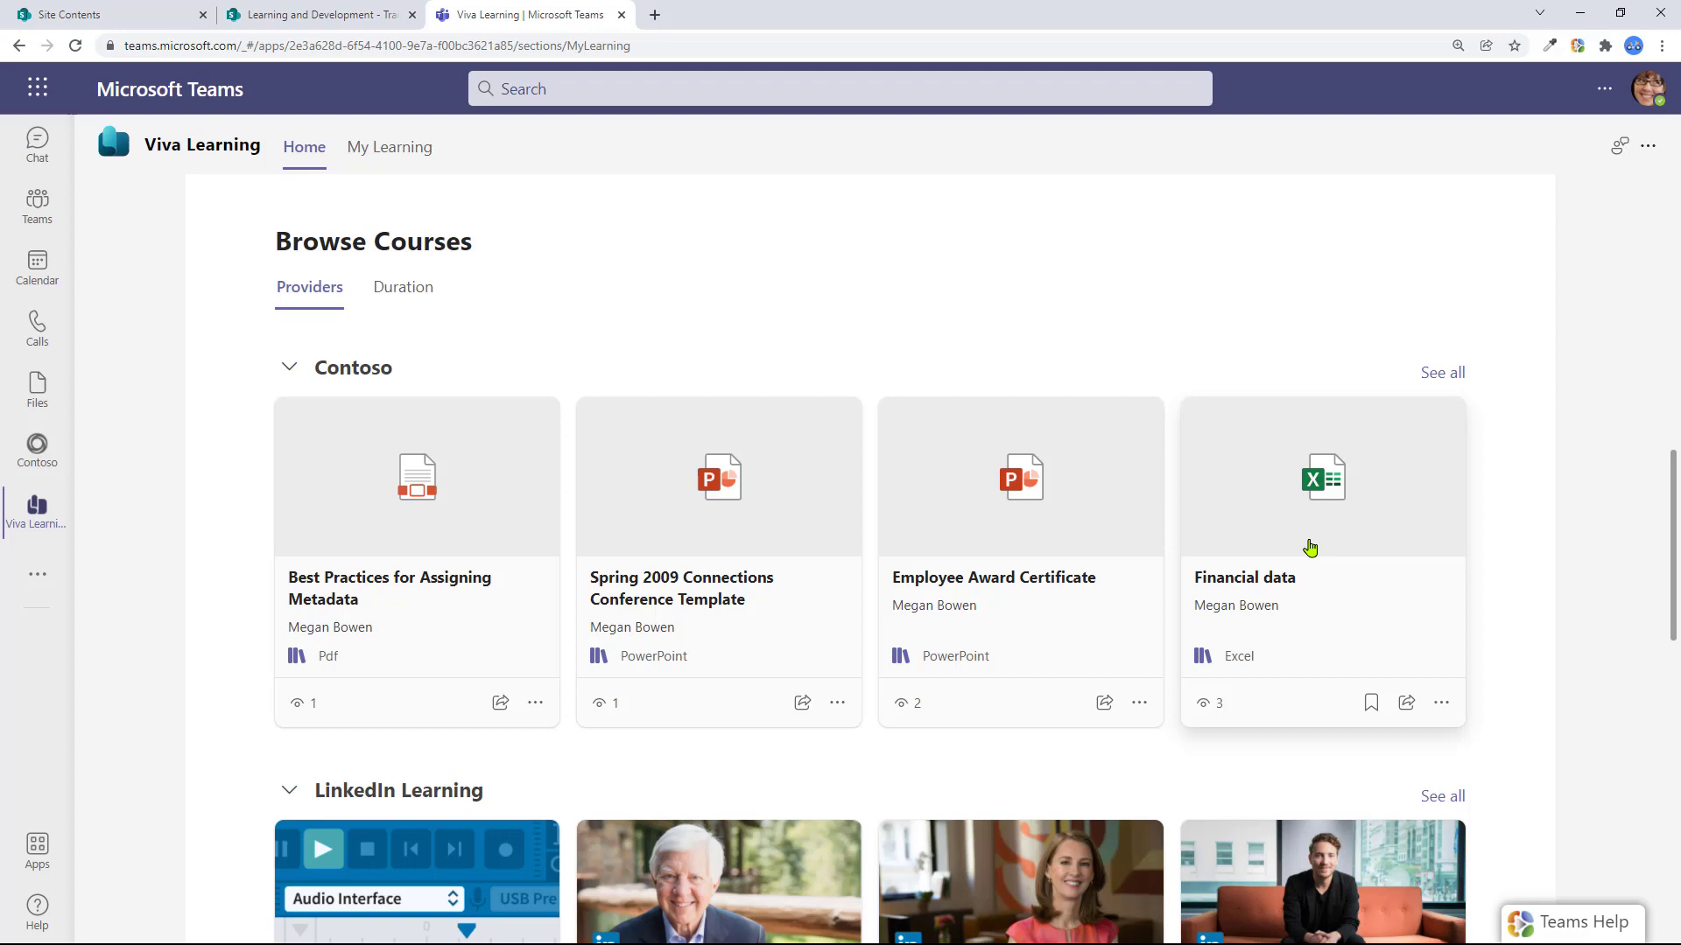
Show the full list of Contoso courses
left_click(1430, 374)
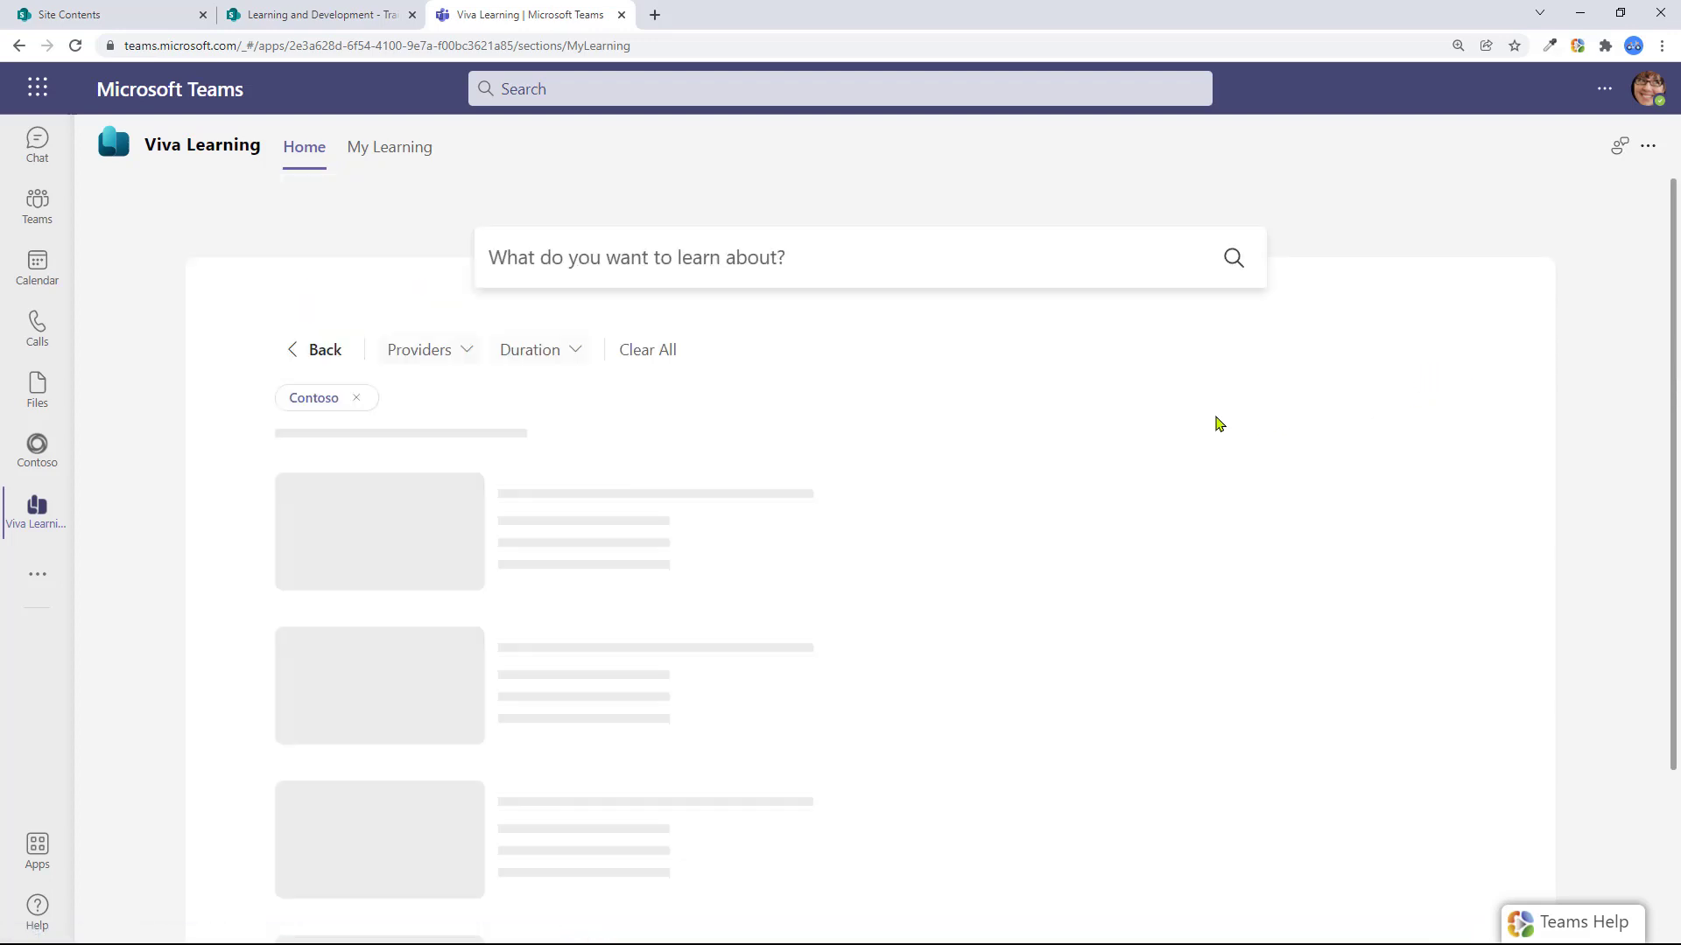
scroll(780, 578, "down", 3)
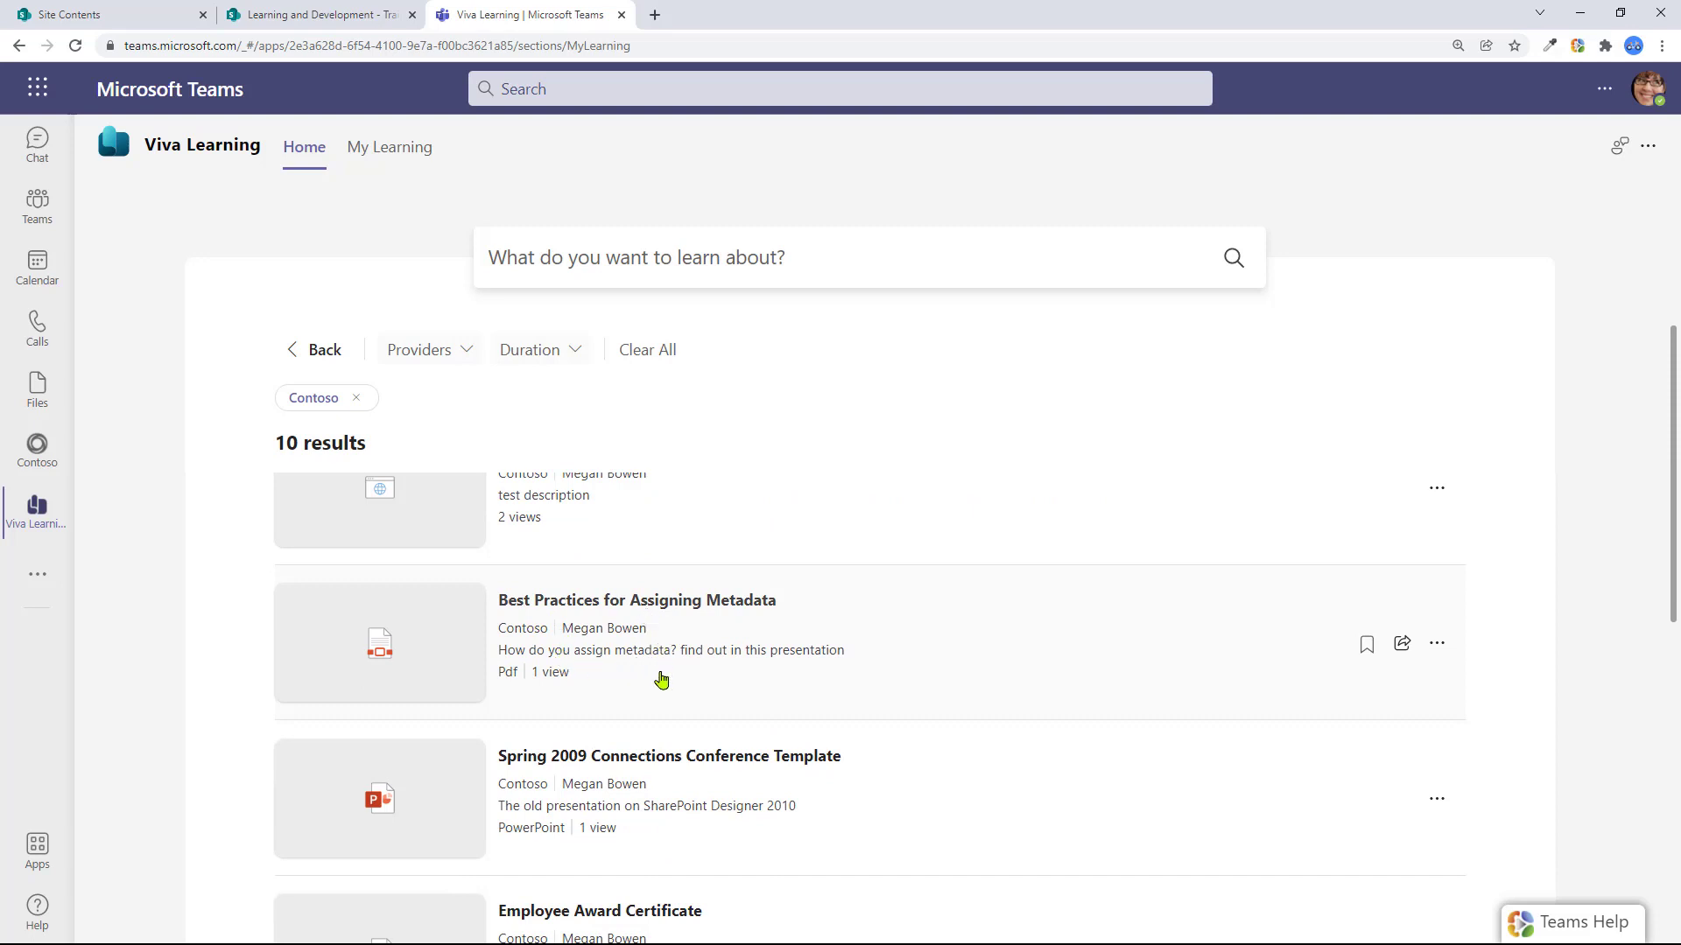
scroll(661, 680, "down", 4)
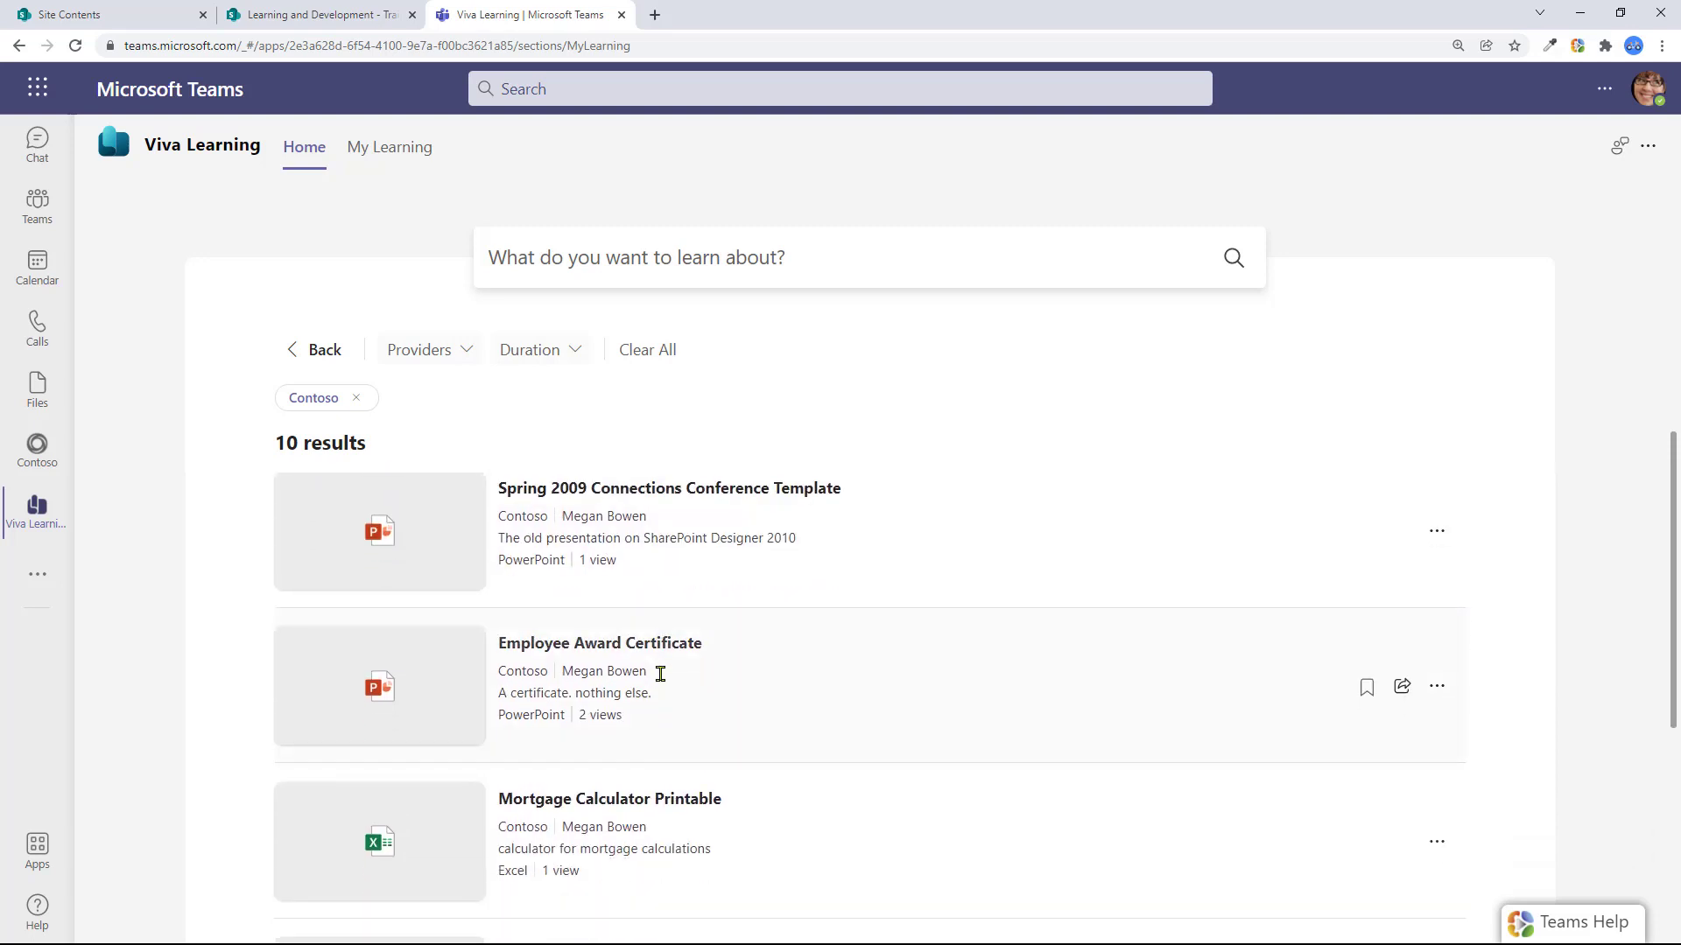
Search the courses for 'award certificate' and review the results, led by Employee Award Certificate
left_click(792, 268)
type("awar")
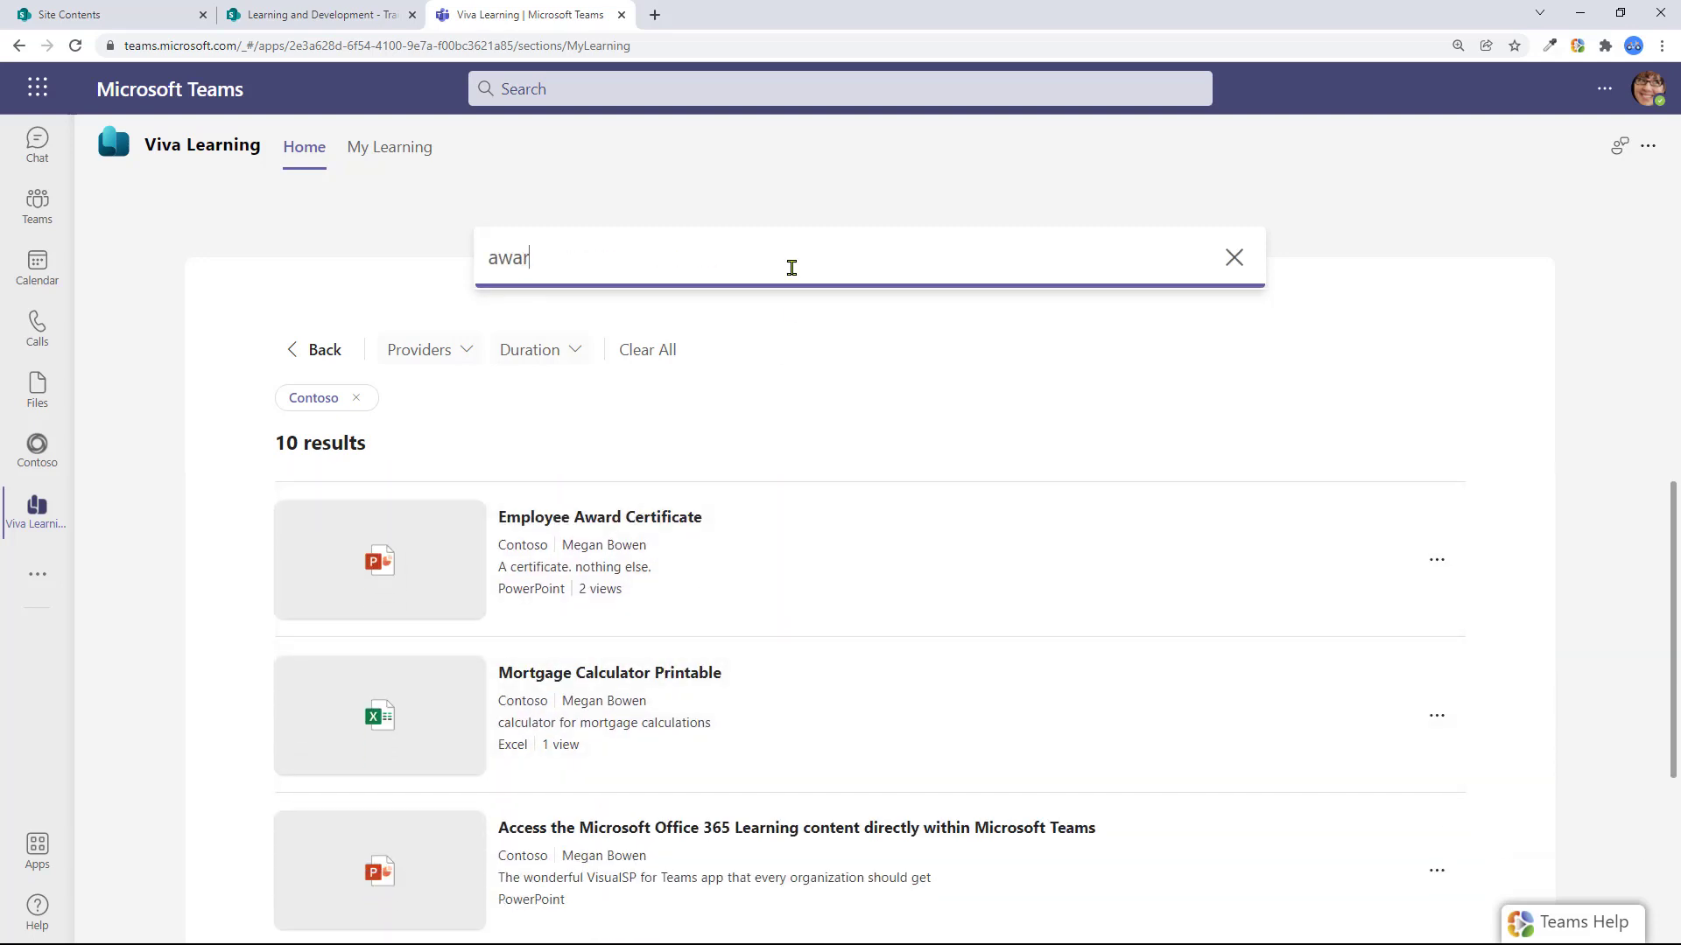
type("d")
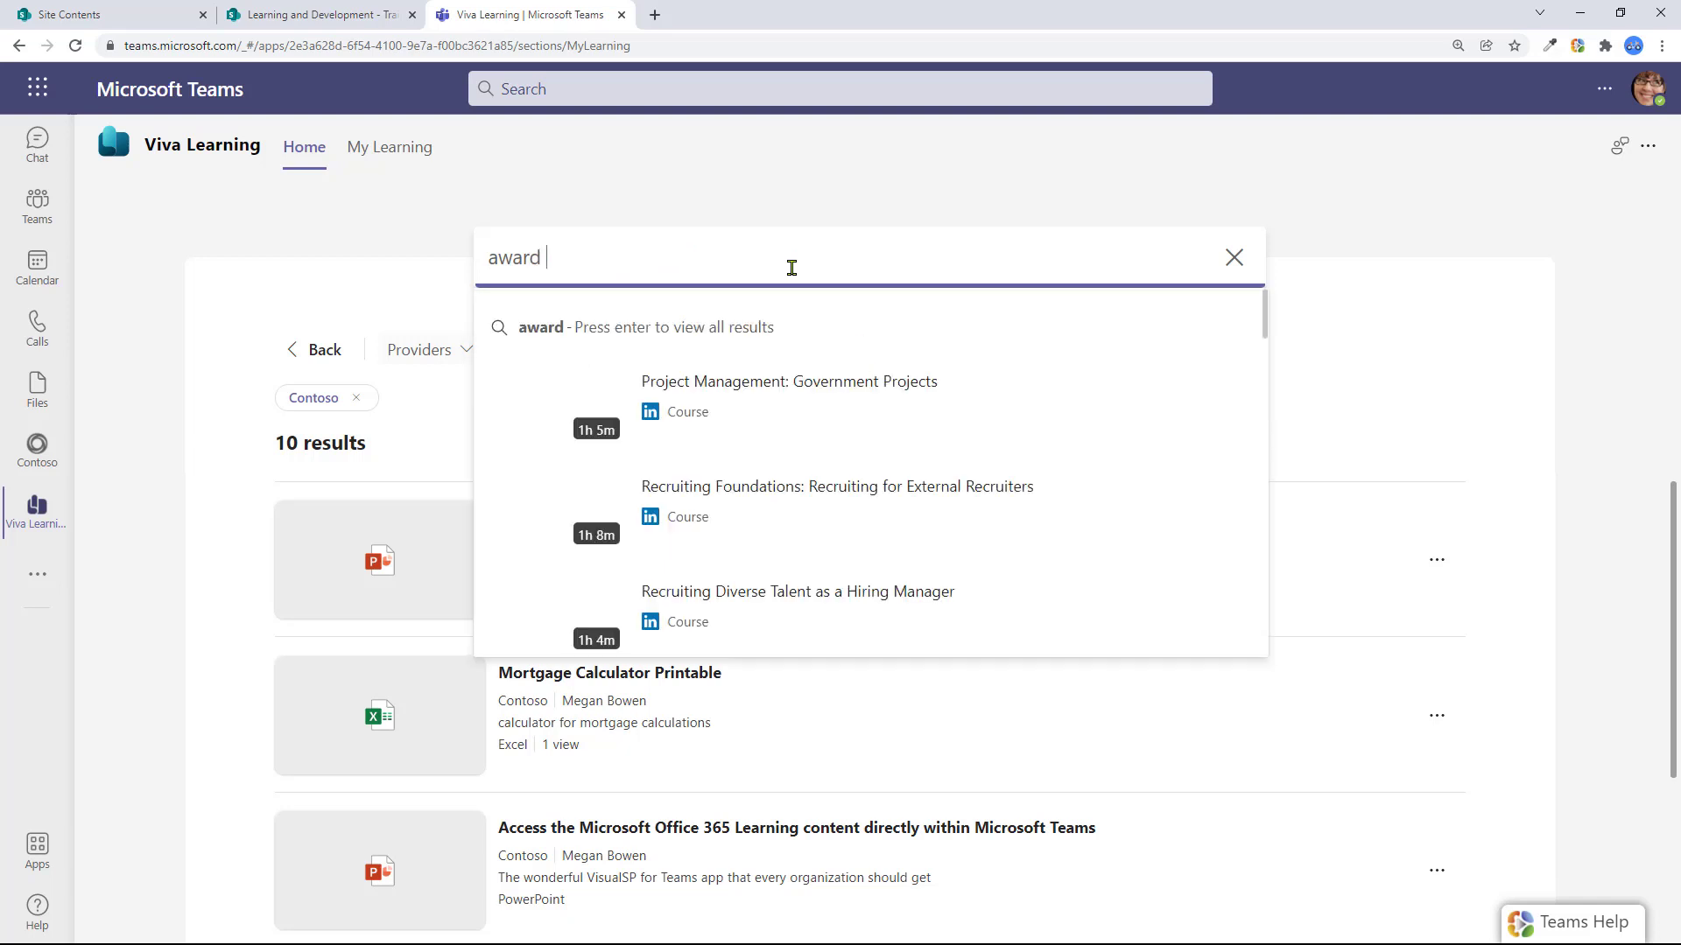
type(" certifi")
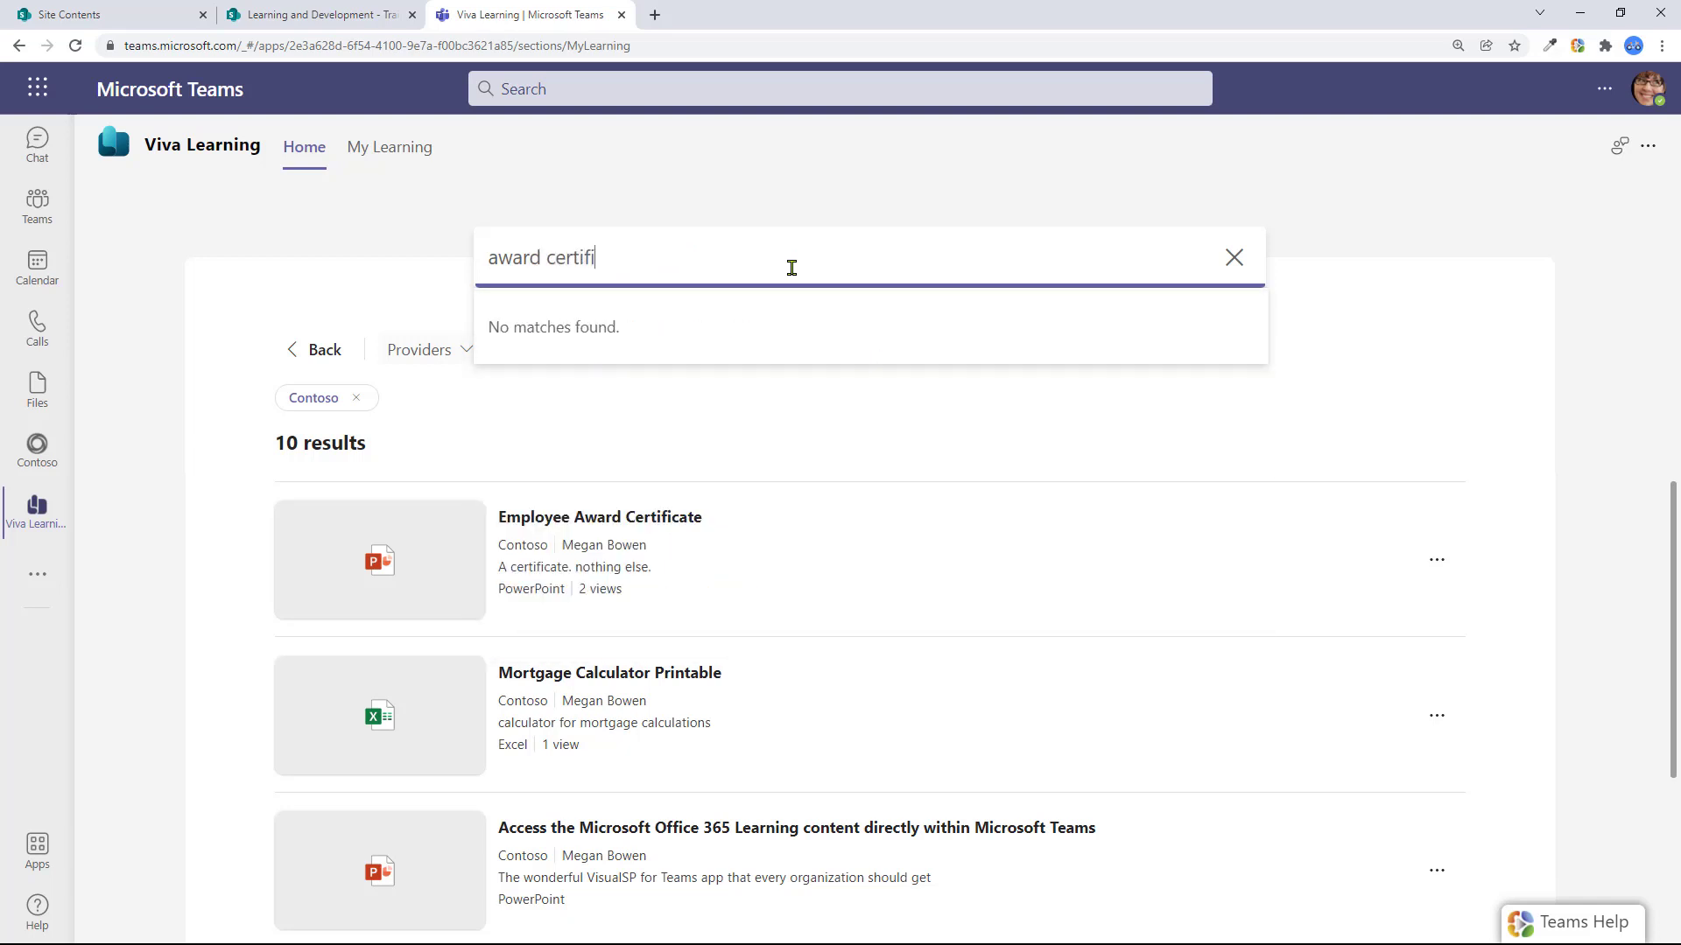
type("cate")
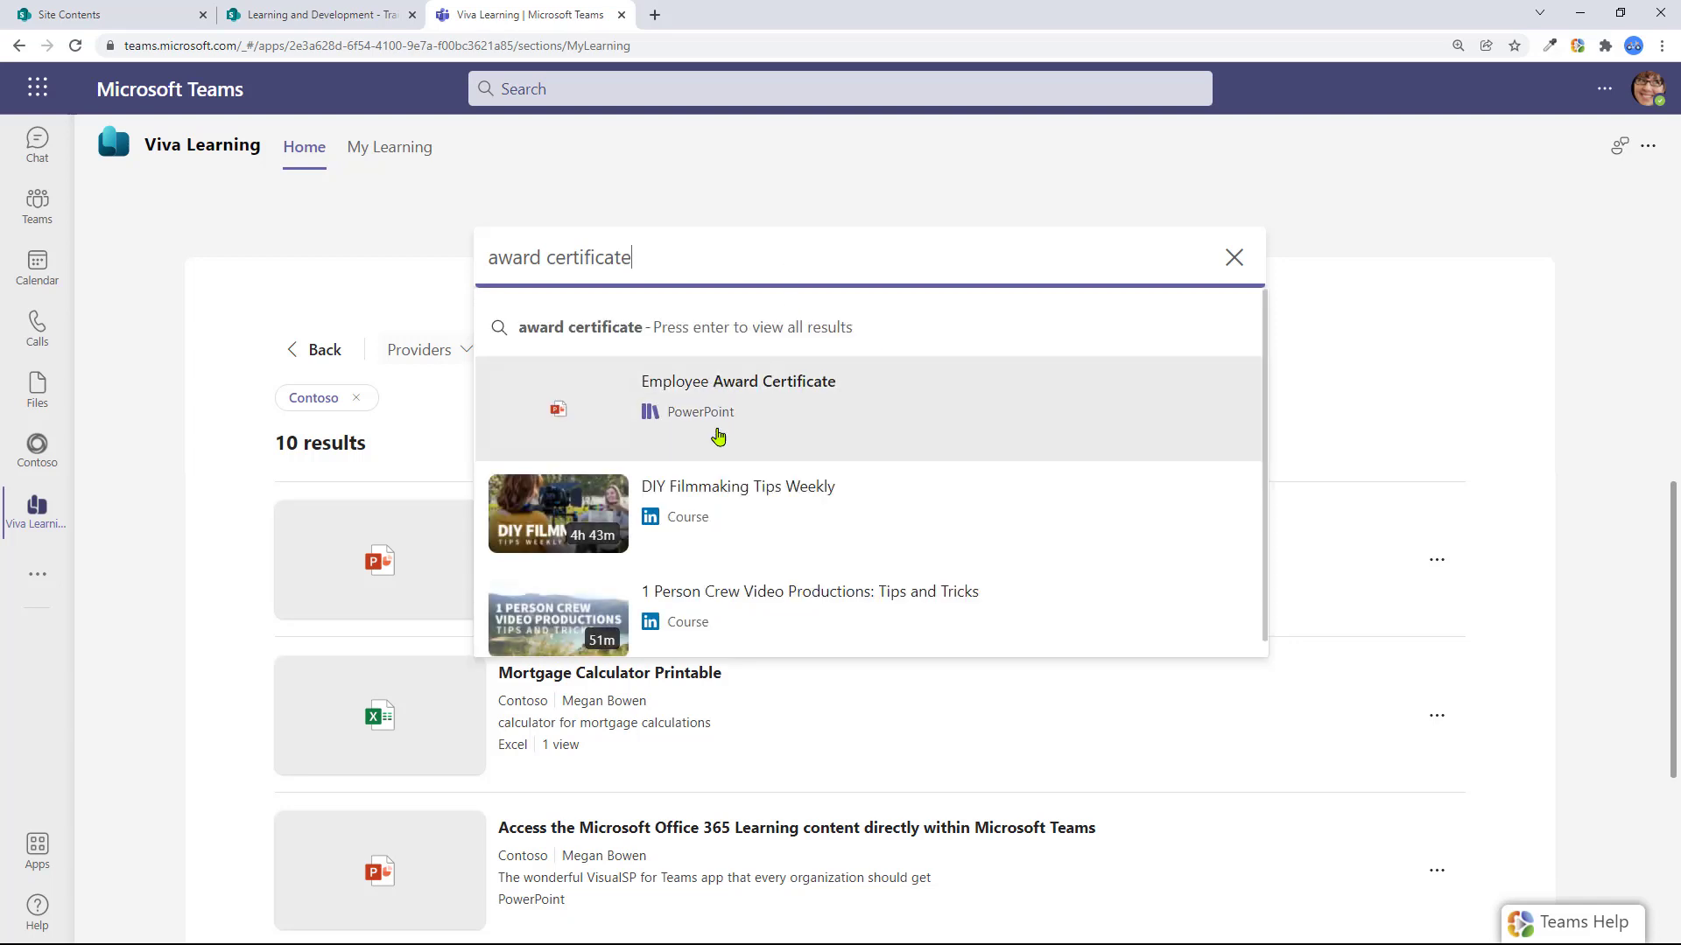
left_click(1567, 440)
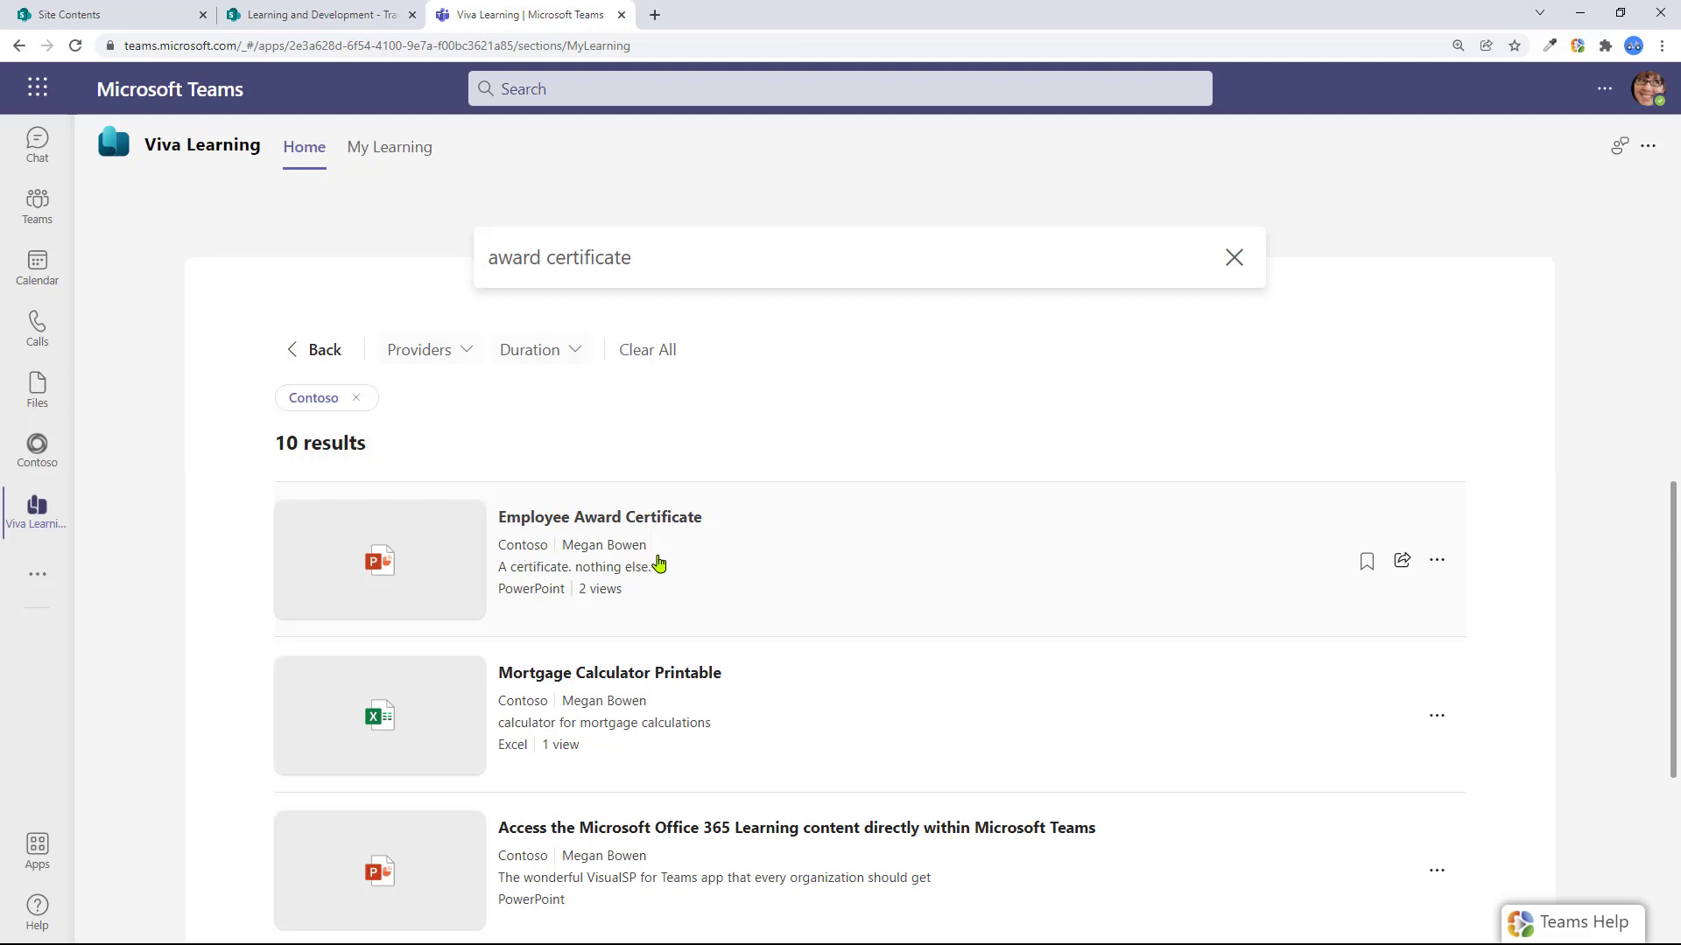
scroll(700, 677, "down", 3)
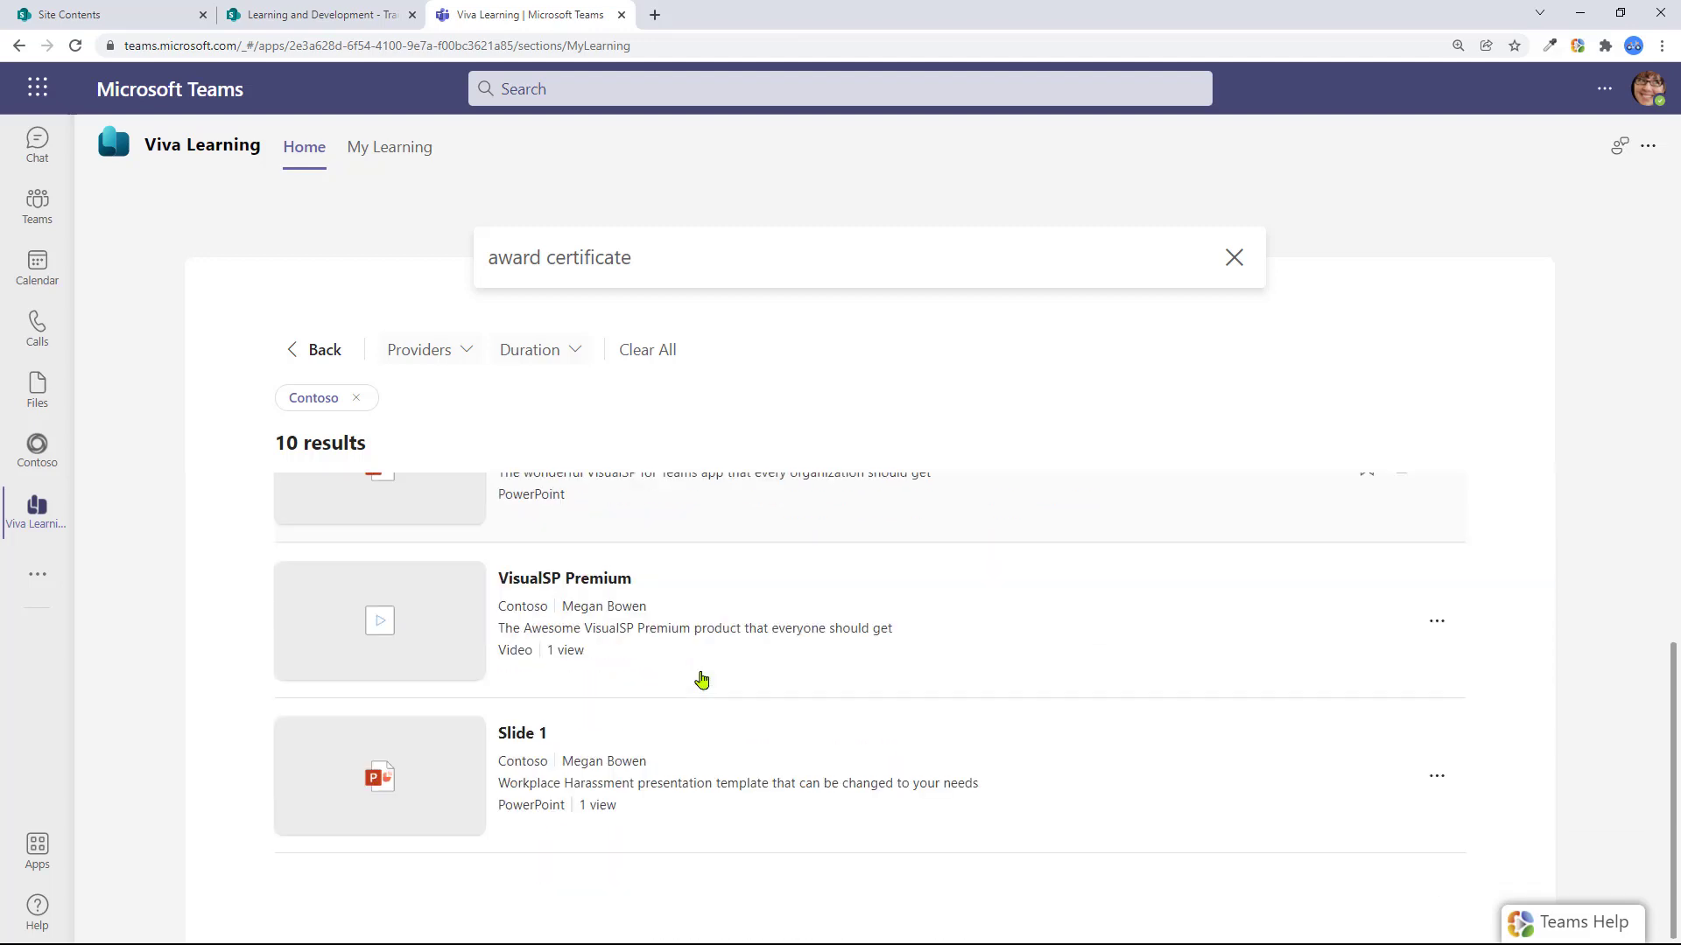
Go back to the Viva Learning Home page and find the Contoso row under Browse Courses
left_click(328, 355)
scroll(717, 653, "down", 7)
scroll(717, 656, "down", 4)
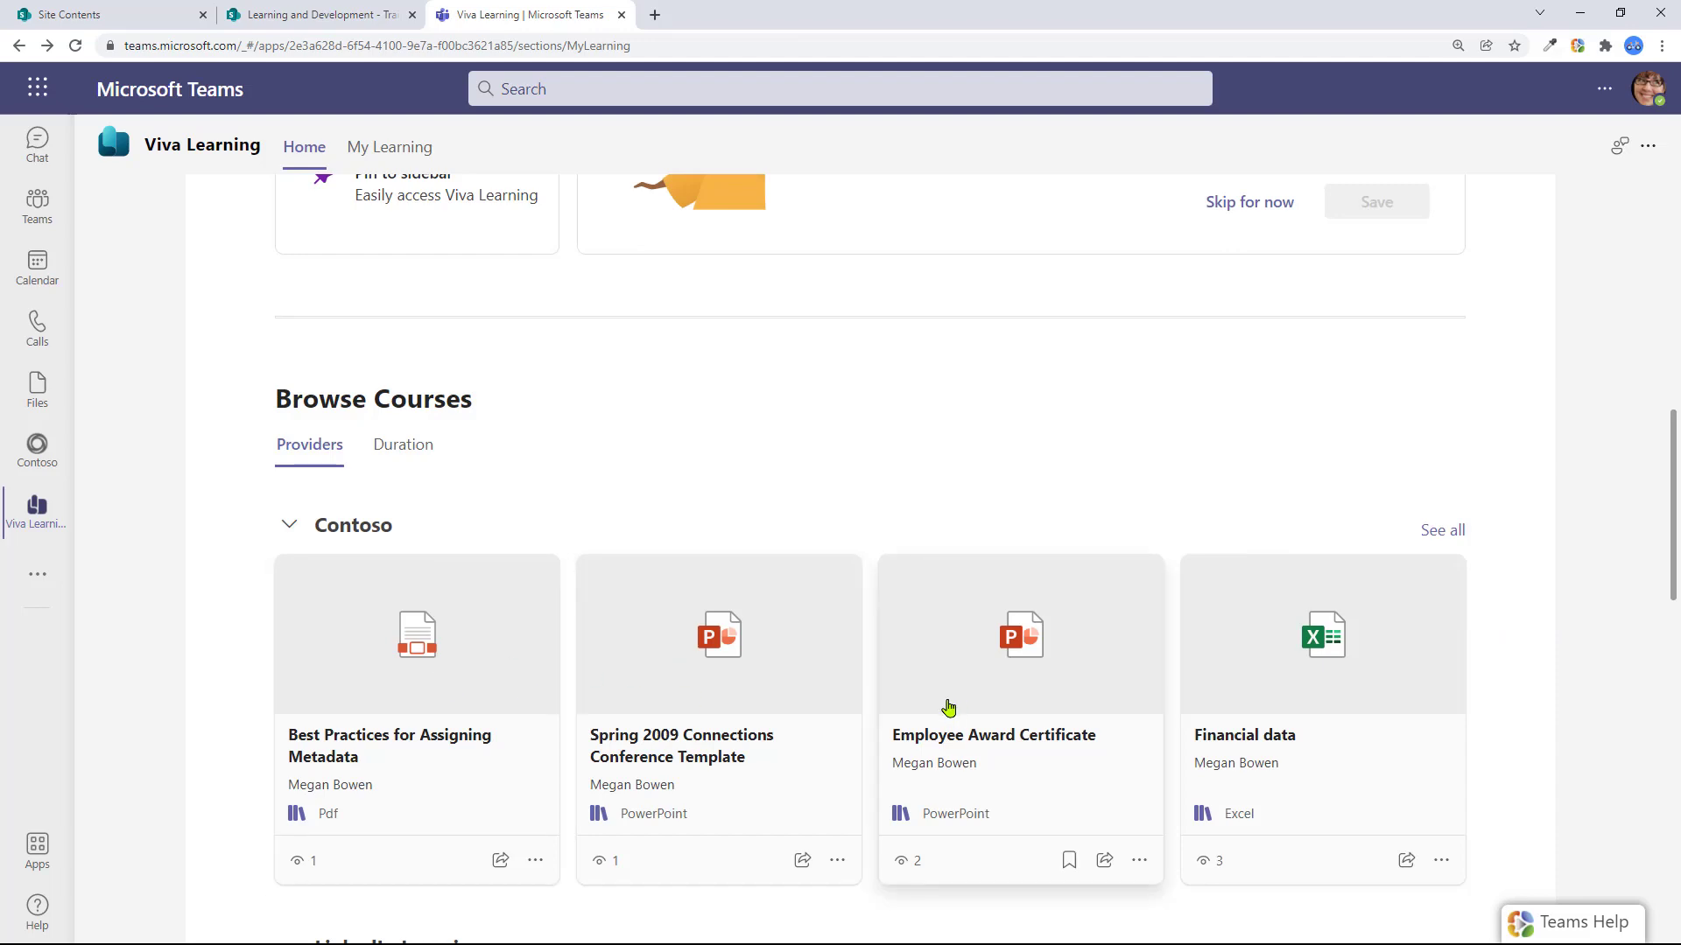
scroll(949, 601, "down", 1)
scroll(858, 678, "down", 5)
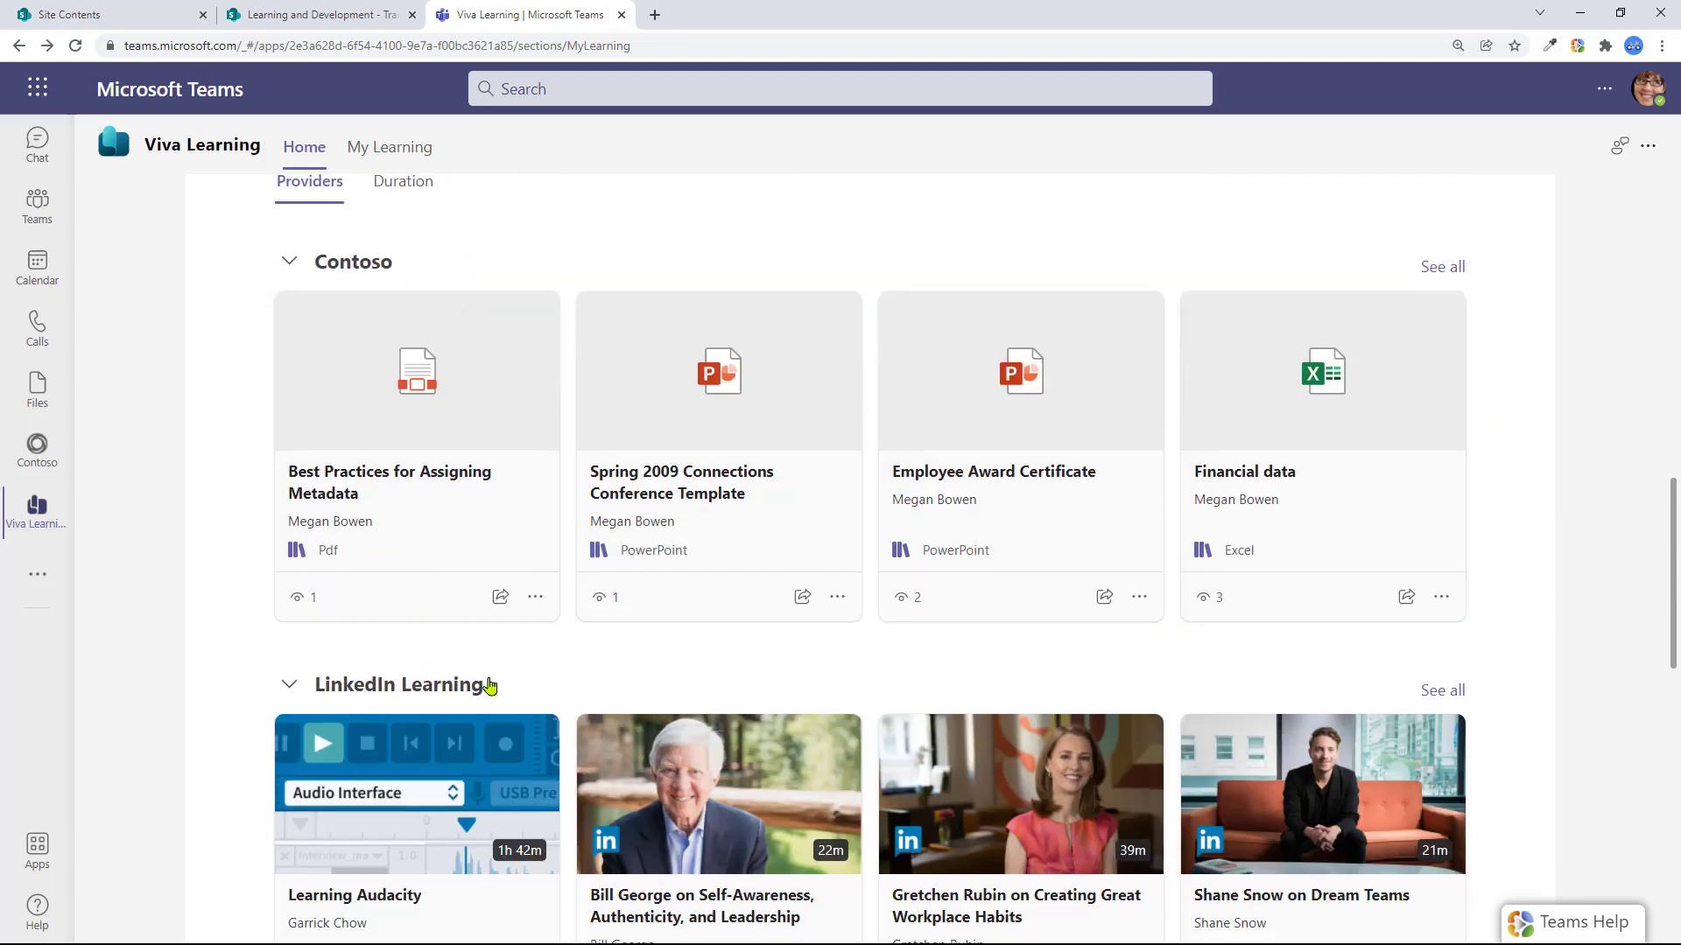
scroll(500, 673, "down", 2)
scroll(589, 735, "up", 4)
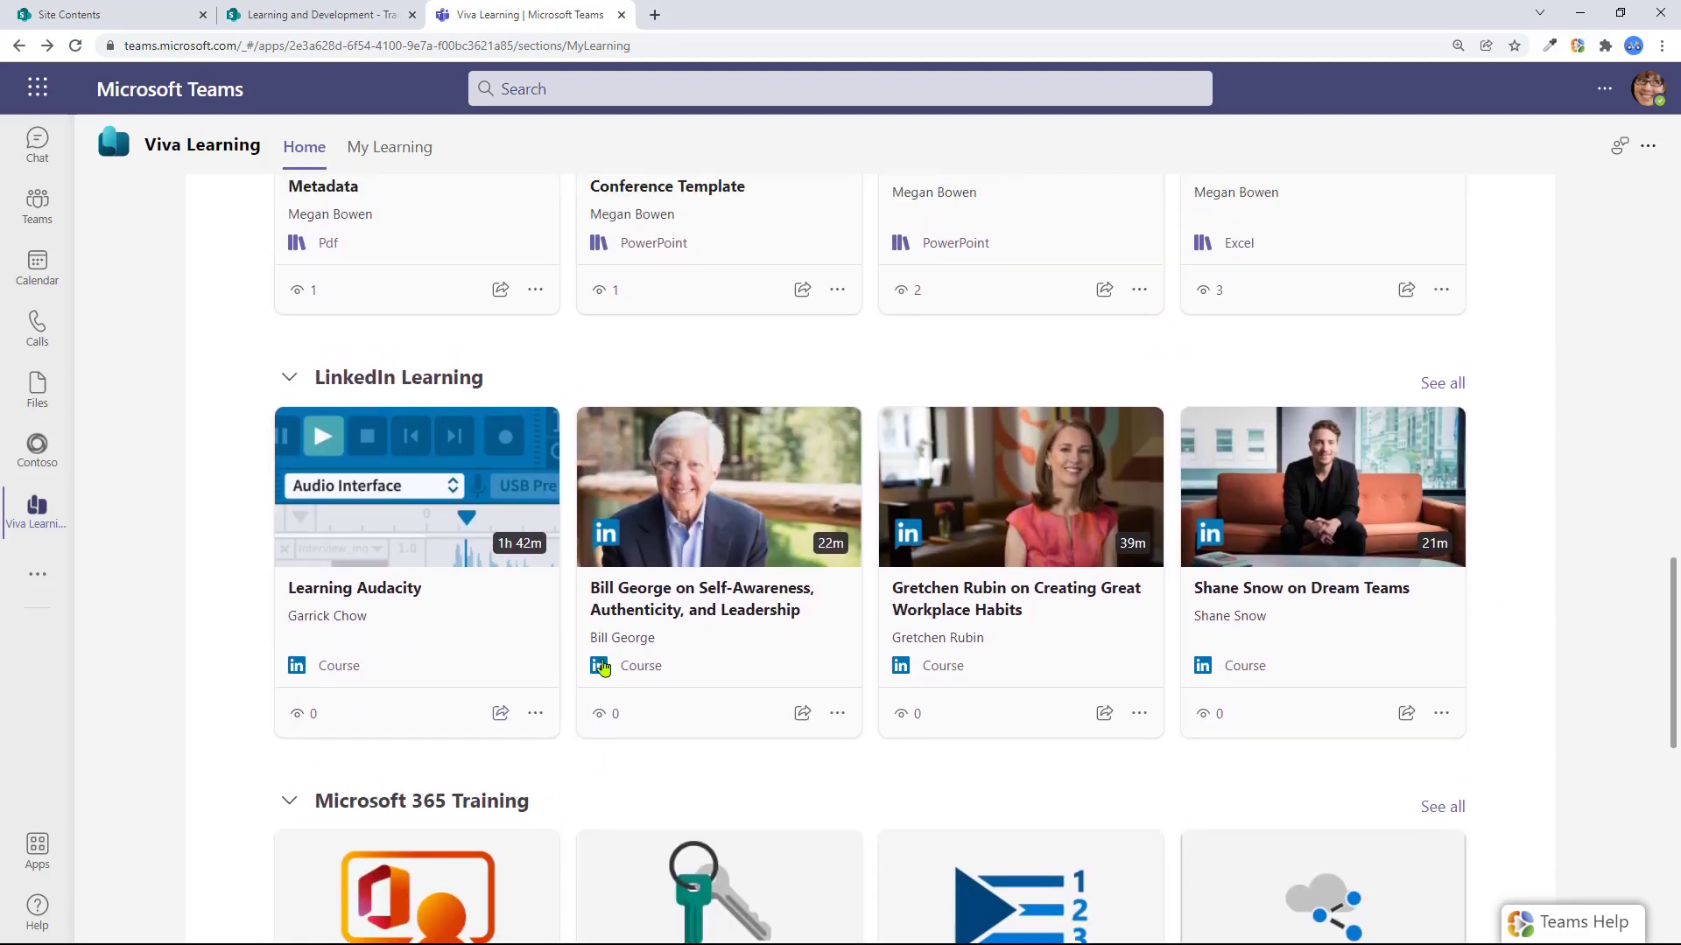
scroll(1029, 596, "up", 4)
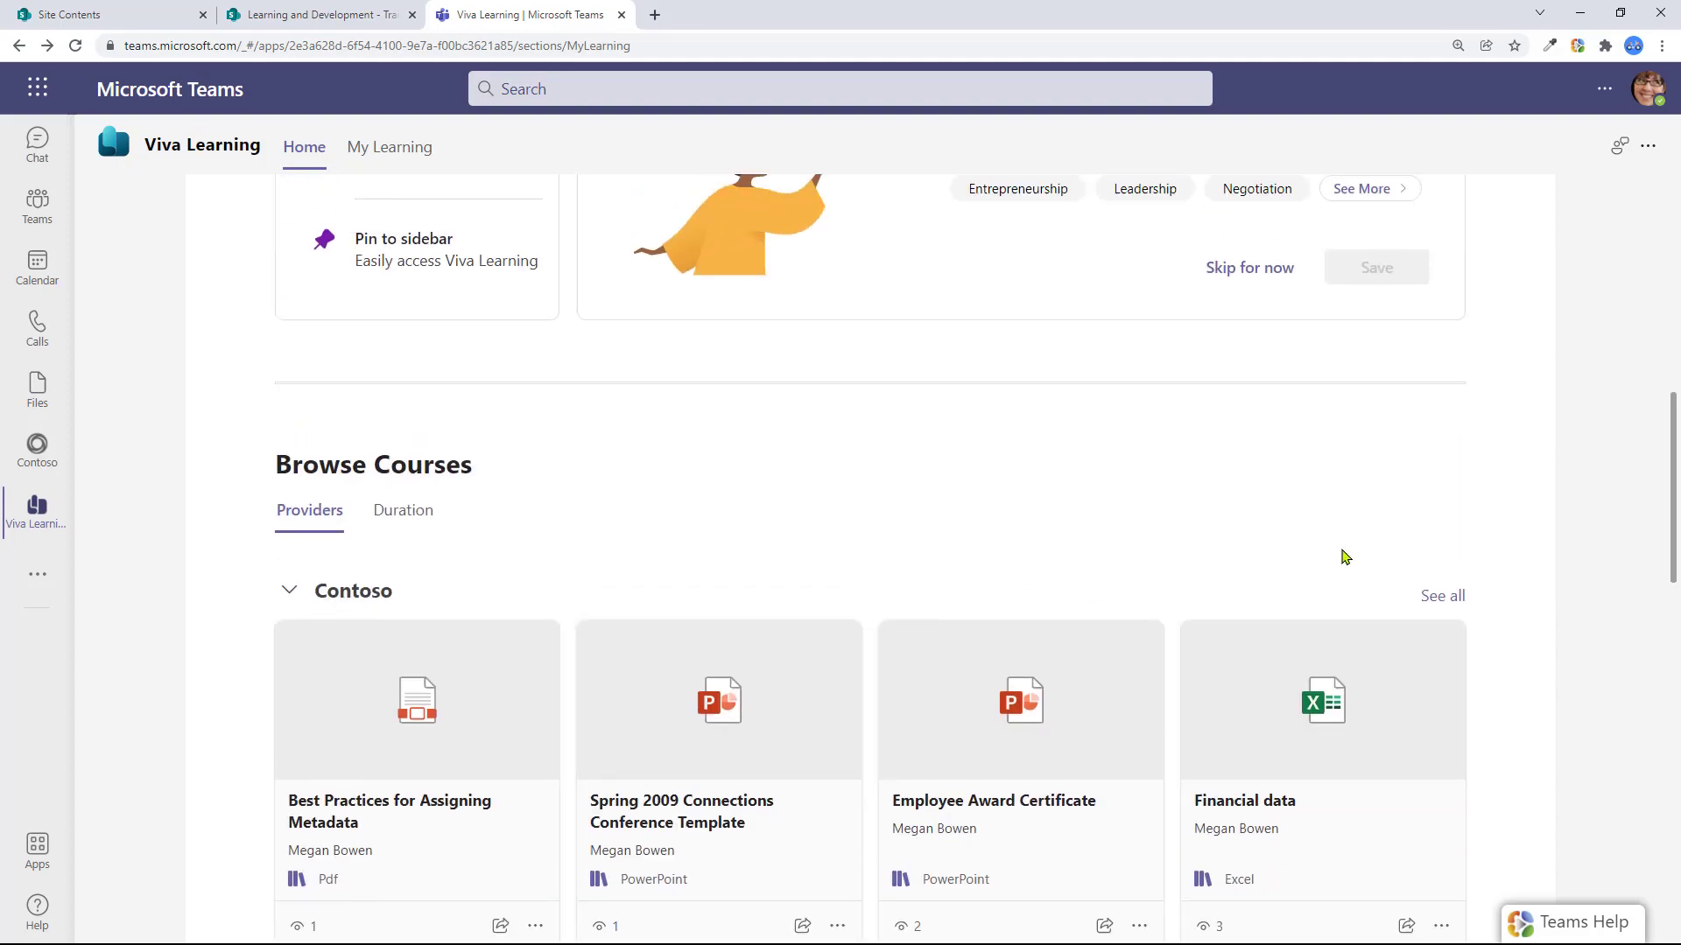